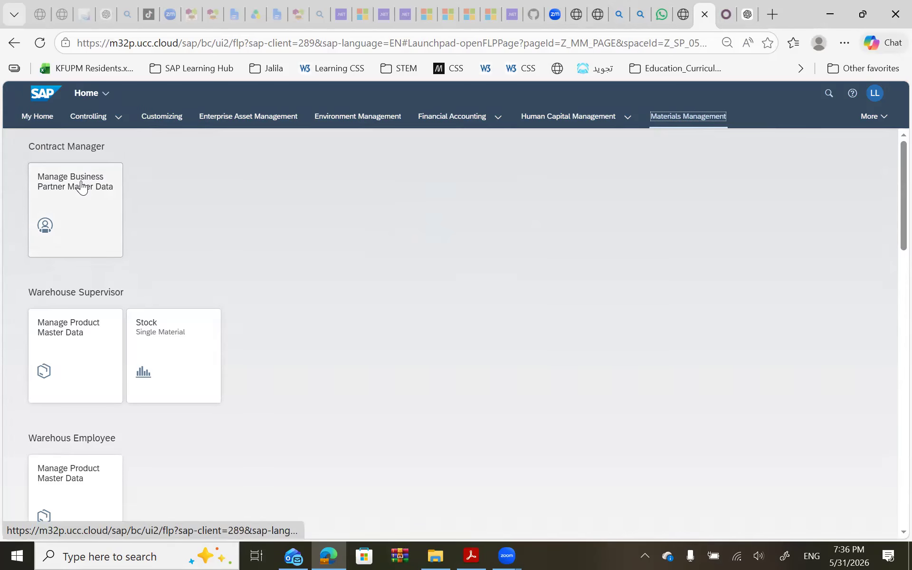
Step: Open Manage Business Partner Master Data and start creating a new business partner of the Organization type
left_click(81, 185)
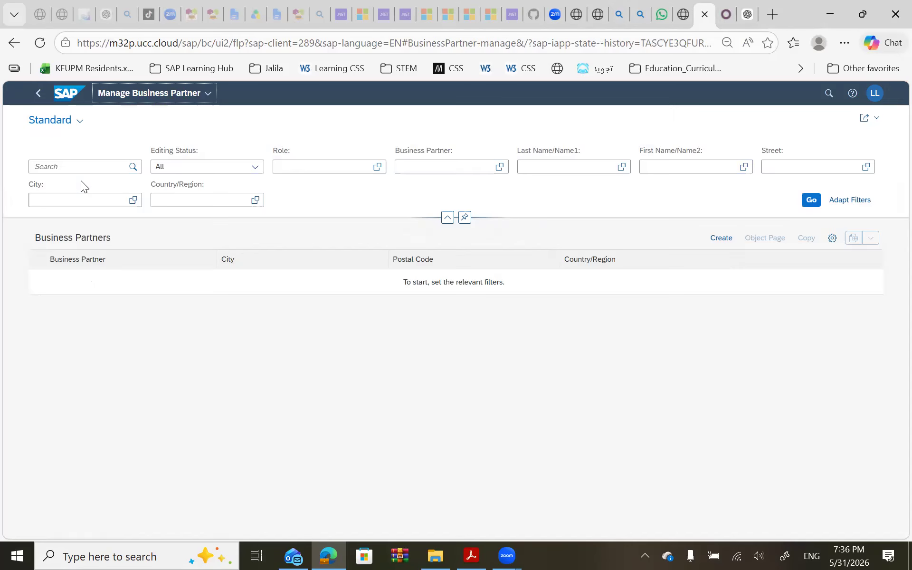
left_click(723, 239)
left_click(722, 277)
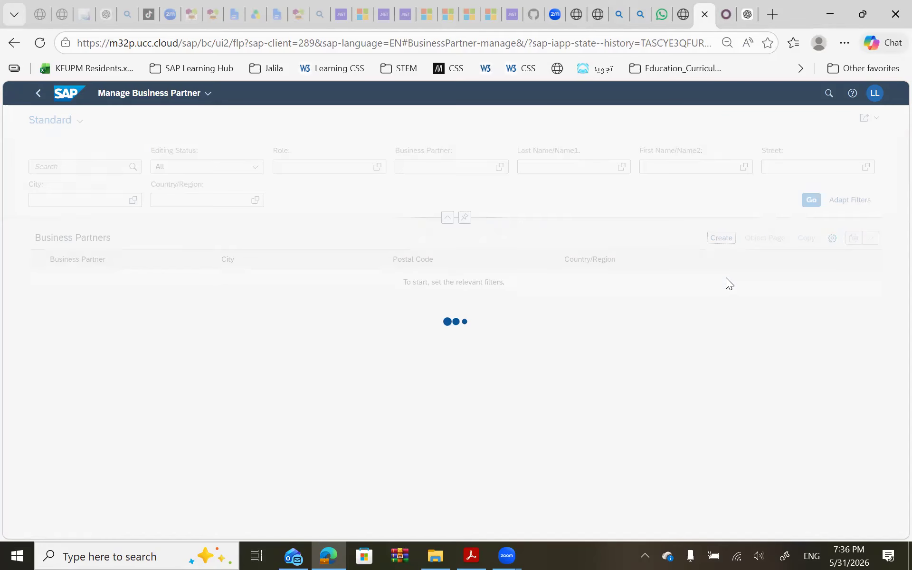
Step: Look up the required BP Role in the case study PDF and set it to FI Vendor (FLVN00) for the new organization
key("alt+Tab")
key("alt+Tab")
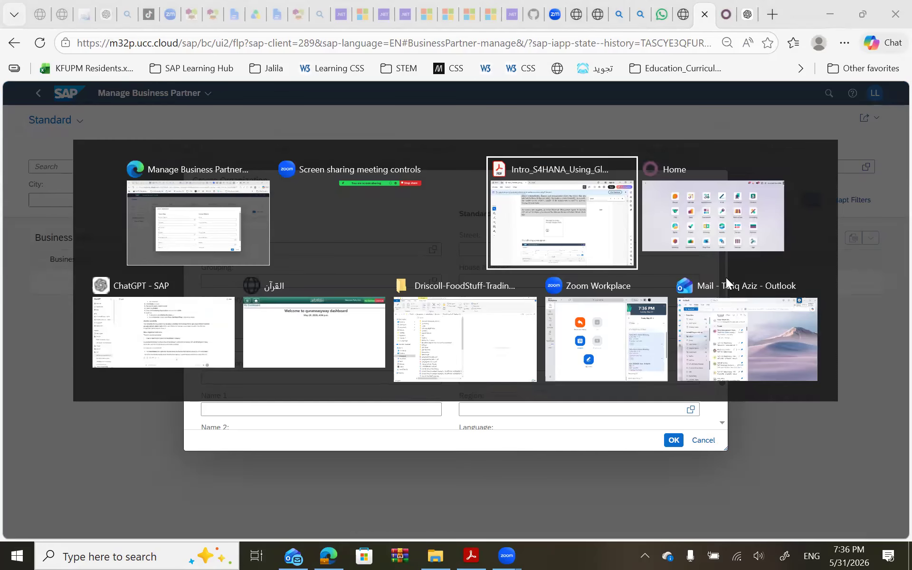
scroll(478, 281, "down", 5)
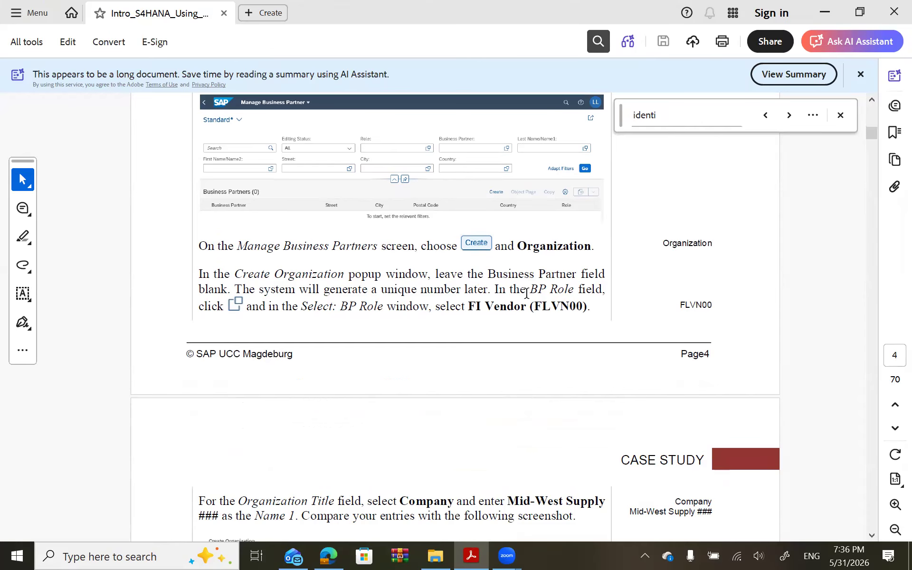
left_click_drag(531, 289, 560, 290)
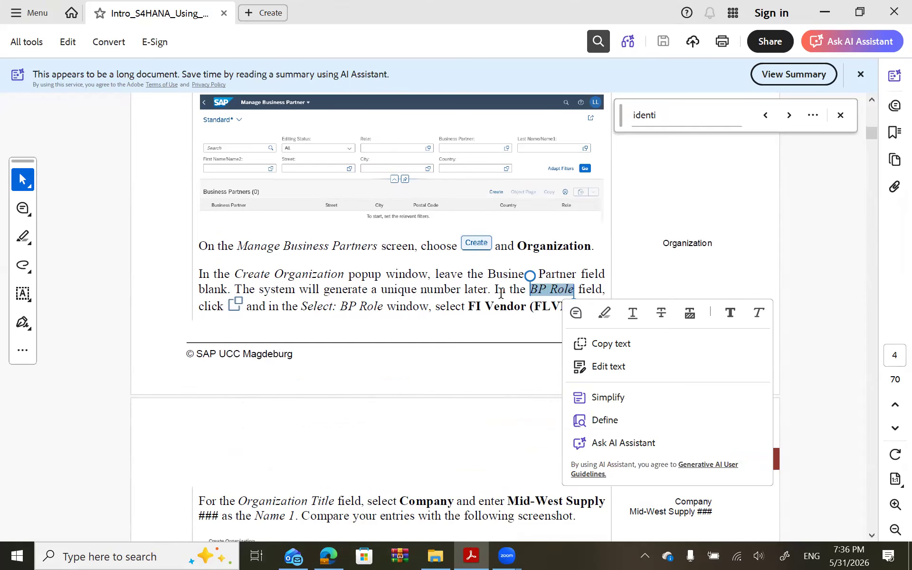
left_click_drag(435, 307, 510, 309)
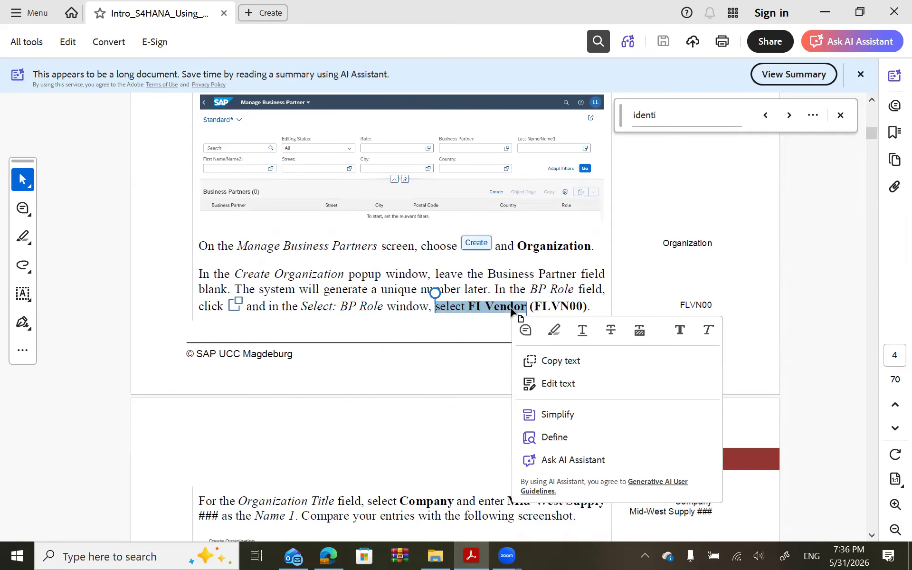
key("alt+Tab")
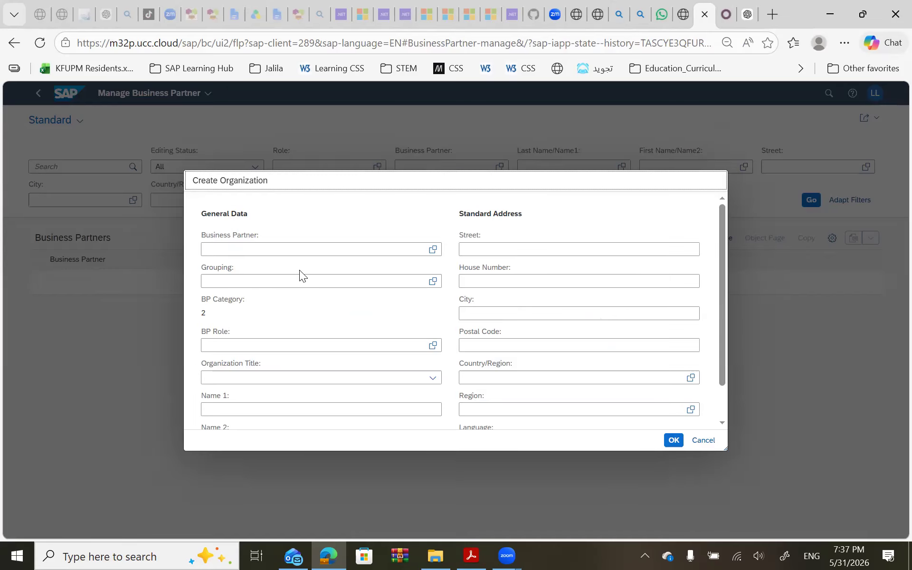
left_click(433, 346)
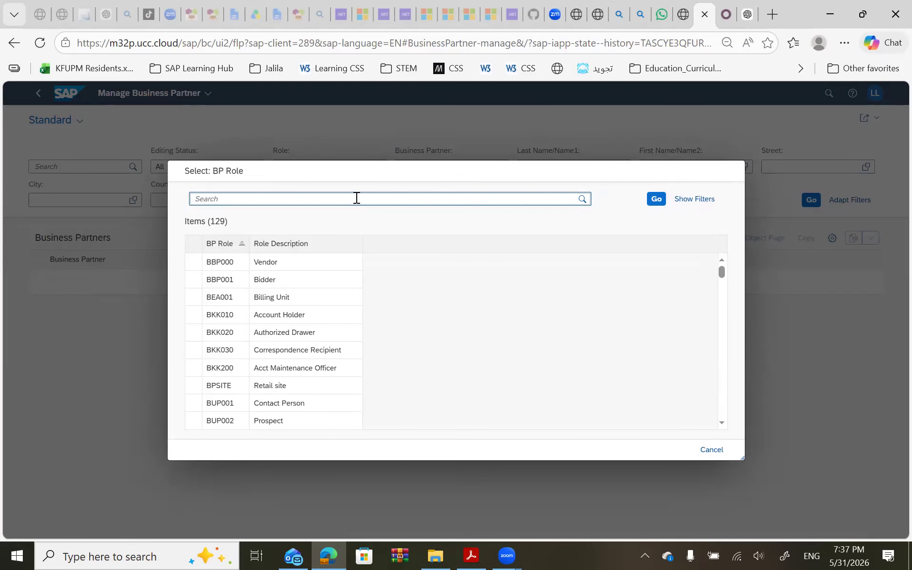
type("Fl")
type(" VENDOR")
key("Return")
left_click(296, 261)
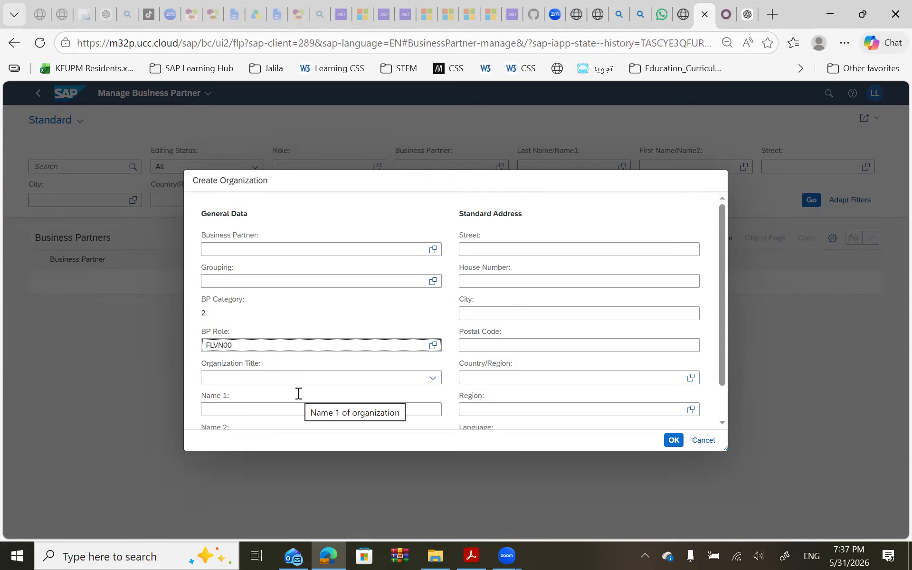
Step: Set the Organization Title to Company and Name 1 to Mid-West Supply 000, copying the supplier name from the case study PDF
left_click(433, 378)
left_click(417, 396)
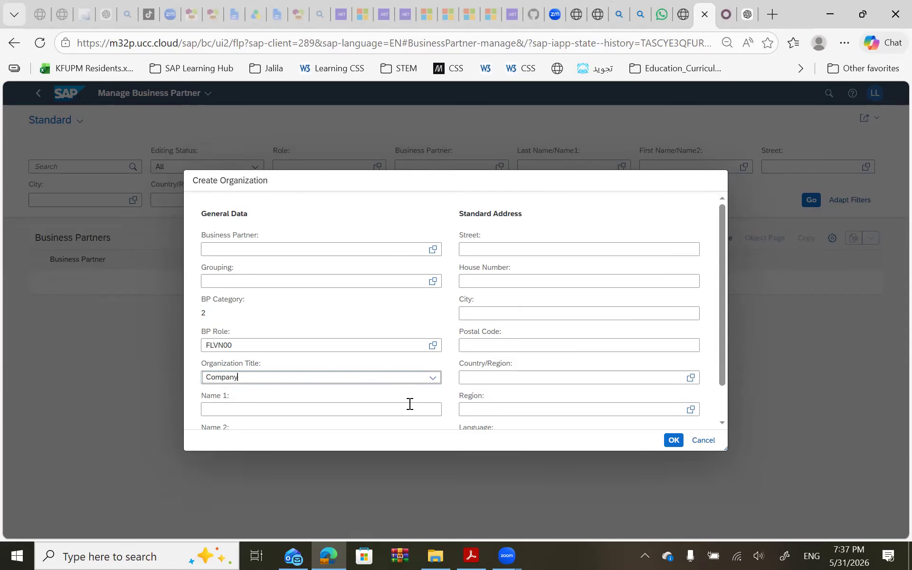
left_click(408, 410)
key("alt+Tab")
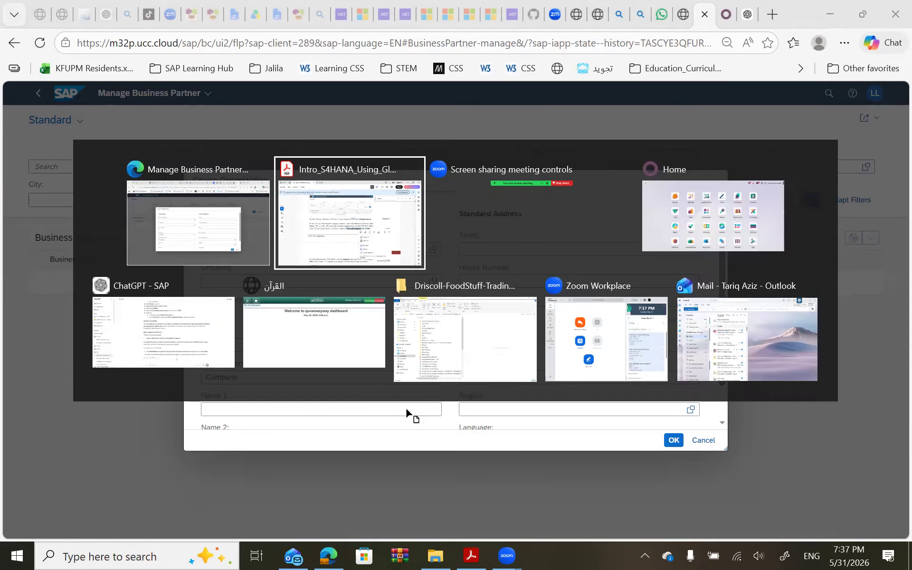
scroll(360, 483, "down", 3)
scroll(360, 483, "down", 1)
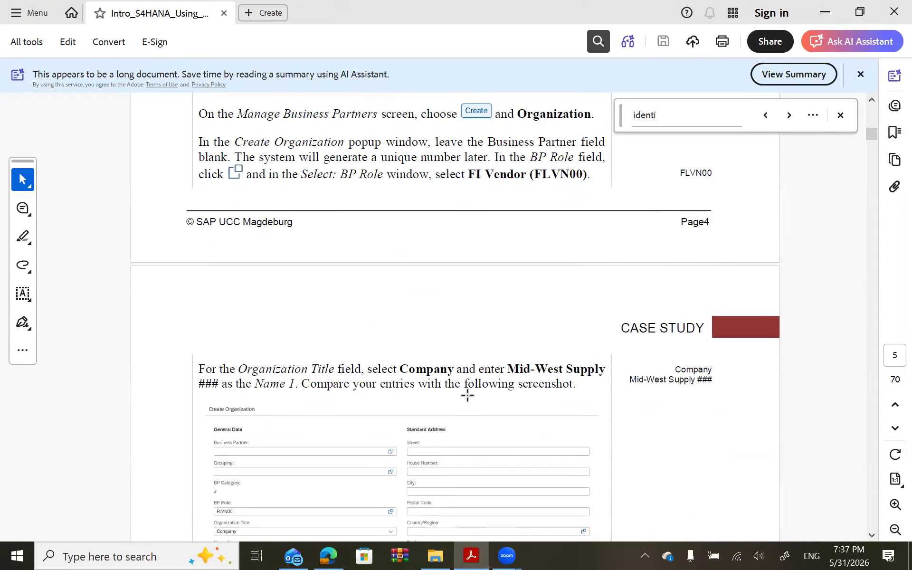
left_click_drag(507, 370, 600, 371)
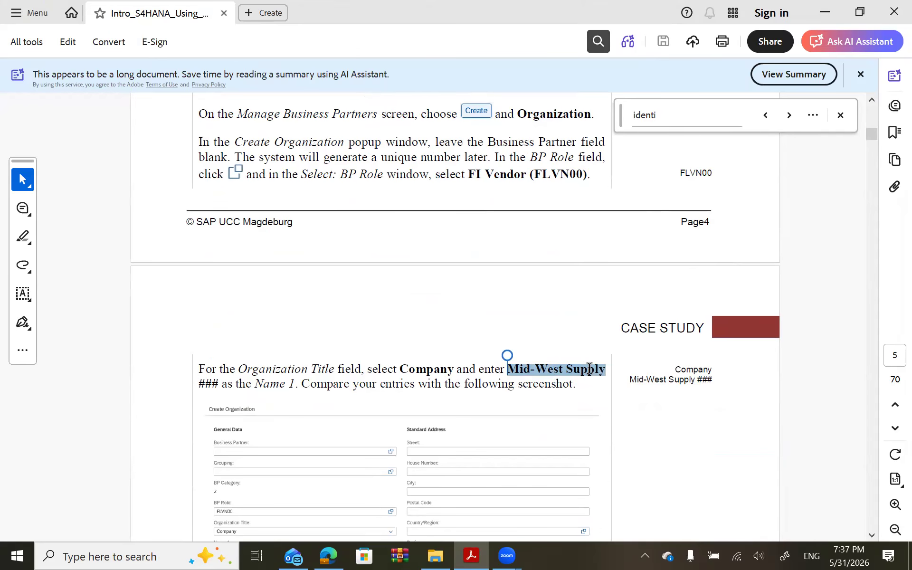
key("ctrl+c")
key("alt+Tab")
key("ctrl+v")
type("000")
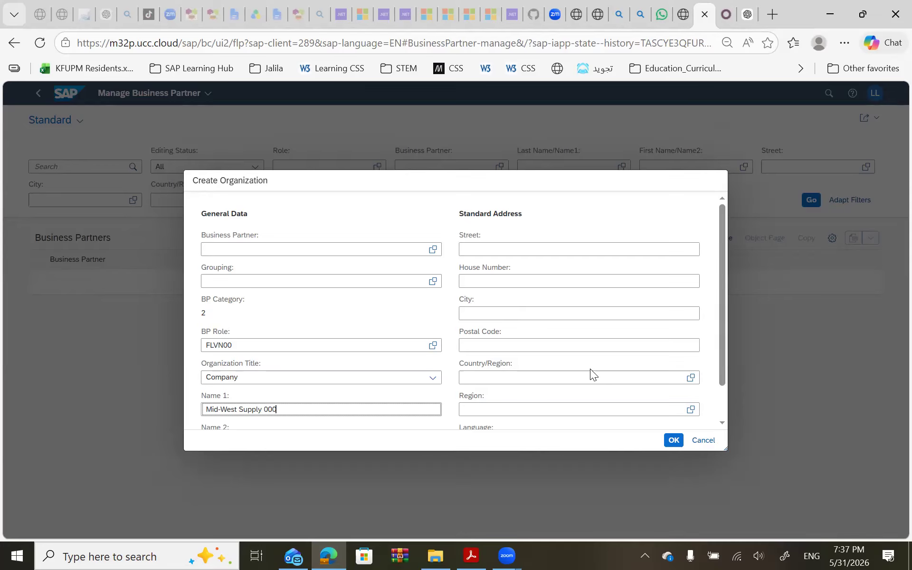
Step: Check the case study PDF, confirm the new organization's initial data, and set Search Term 1 to 000
key("alt+Tab")
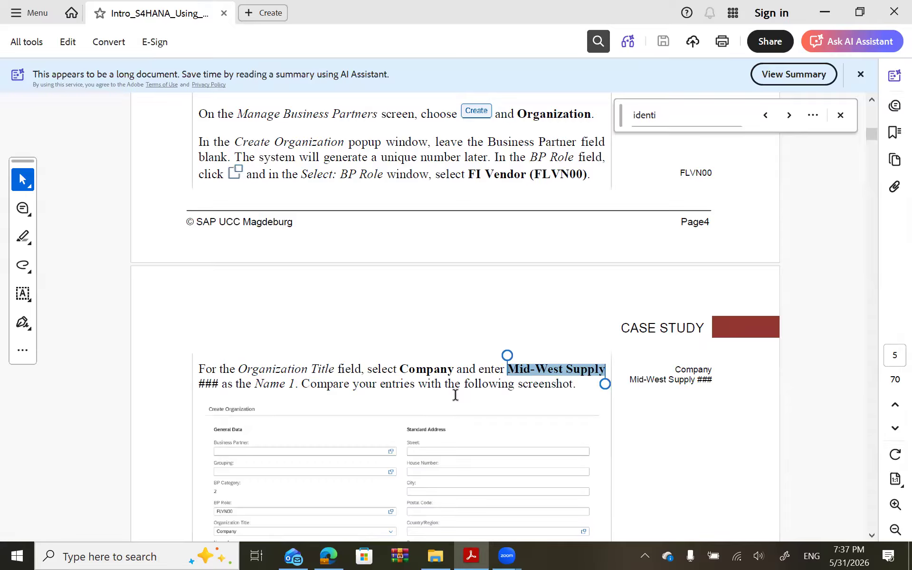
scroll(454, 393, "down", 3)
scroll(455, 395, "down", 4)
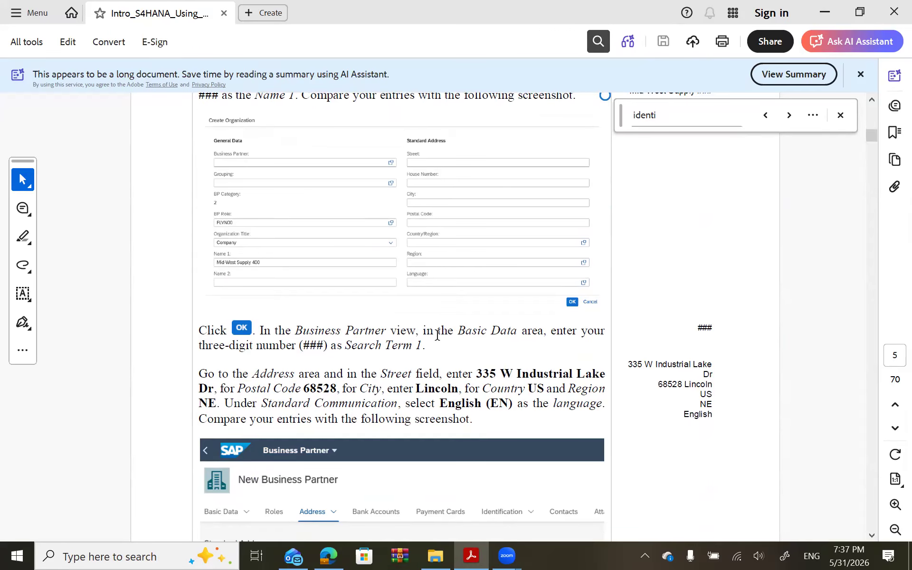
key("alt+Tab")
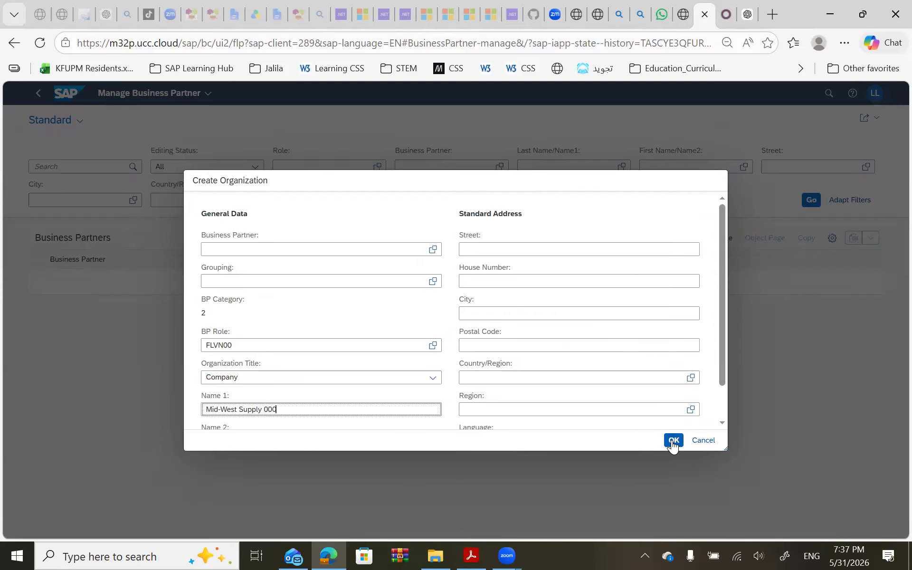
left_click(673, 441)
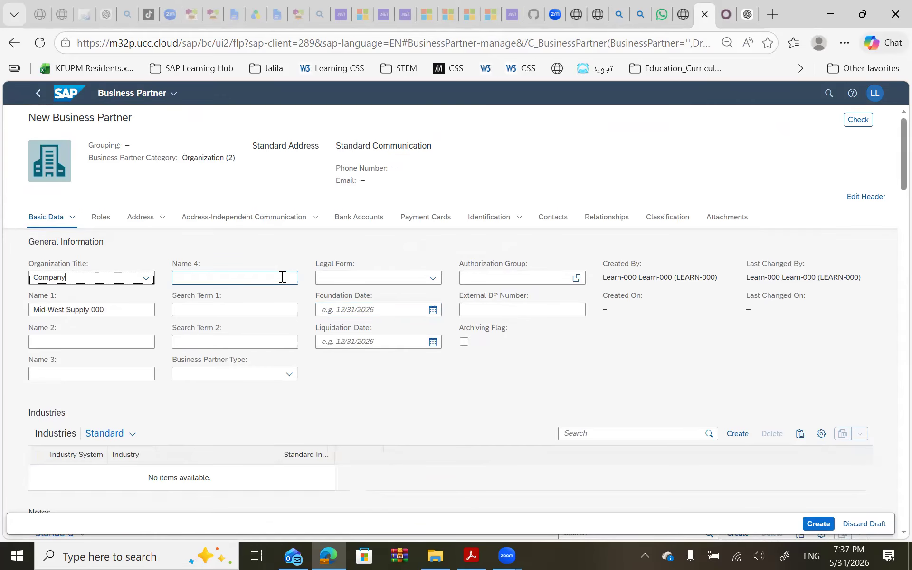
left_click(196, 309)
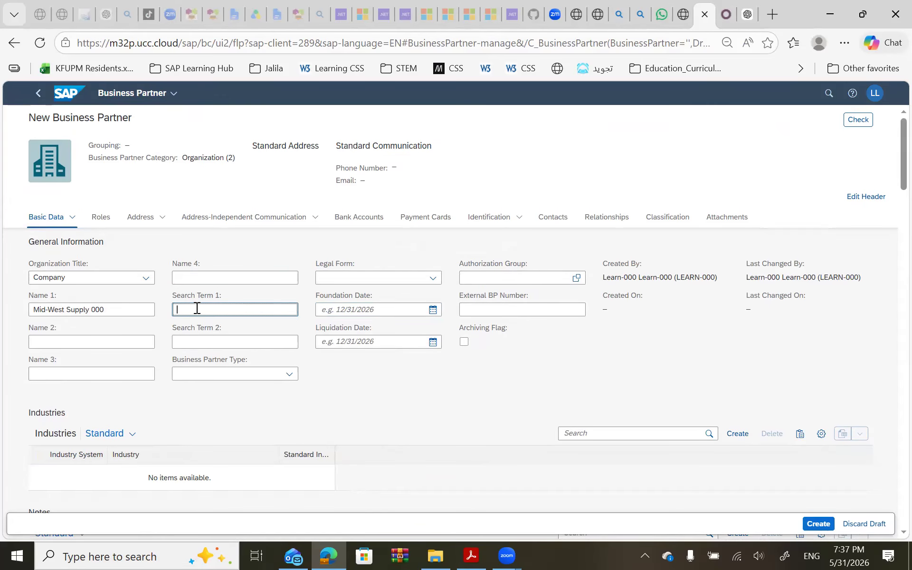
type("000")
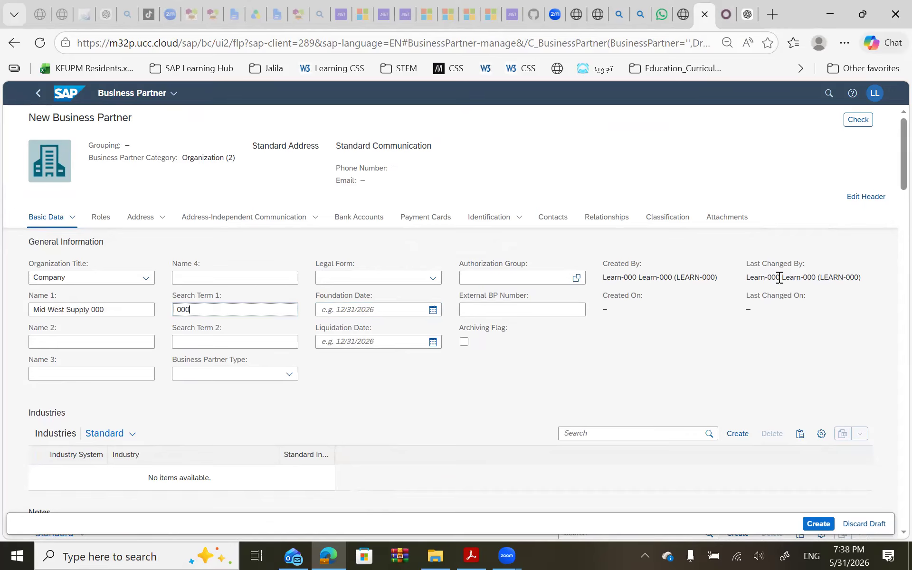
Step: Fill in the Street field of the standard address with the supplier's street address from the case study PDF
key("alt+Tab")
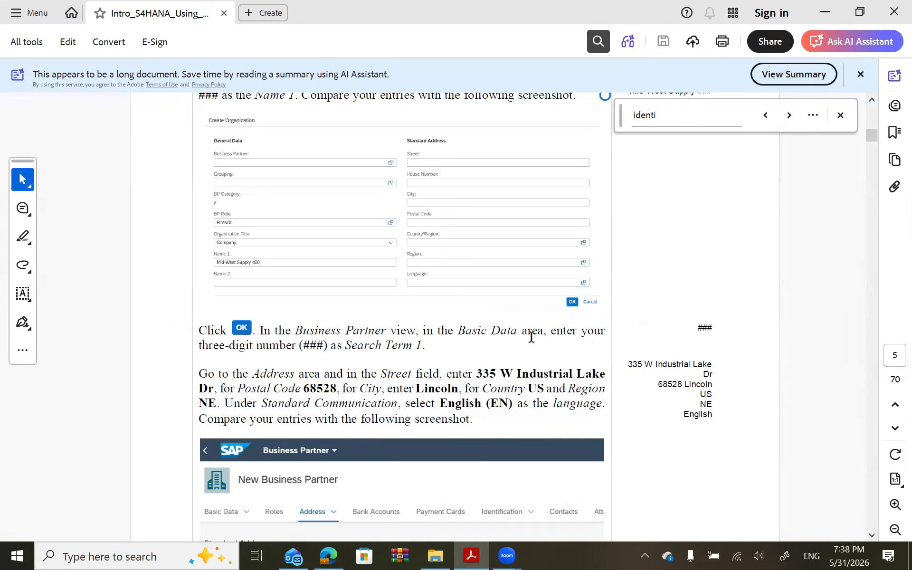
left_click_drag(476, 374, 604, 375)
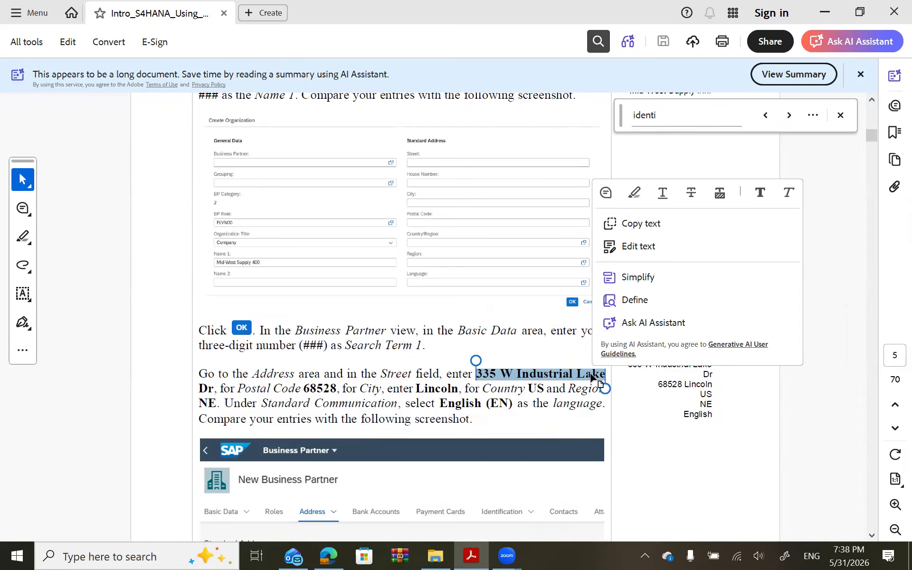
key("alt+Tab")
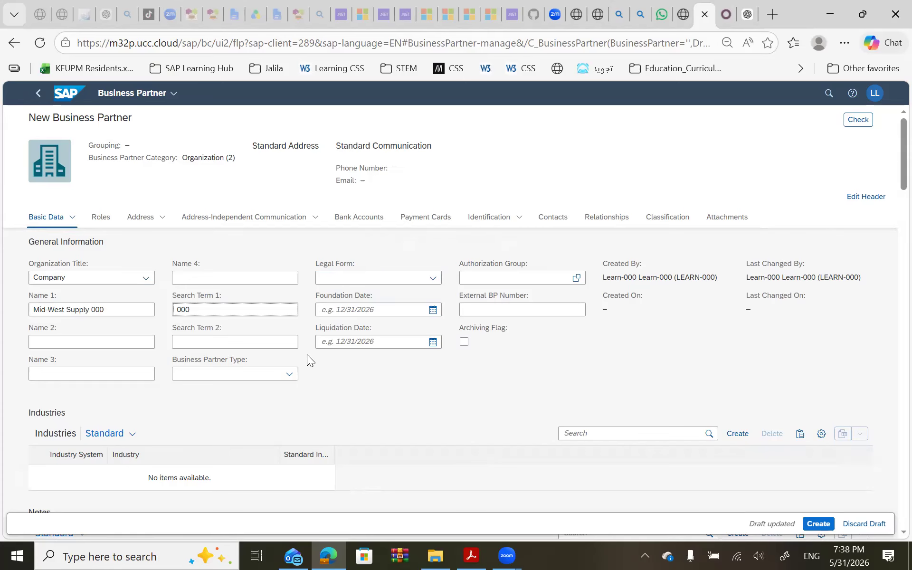
key("alt+Tab")
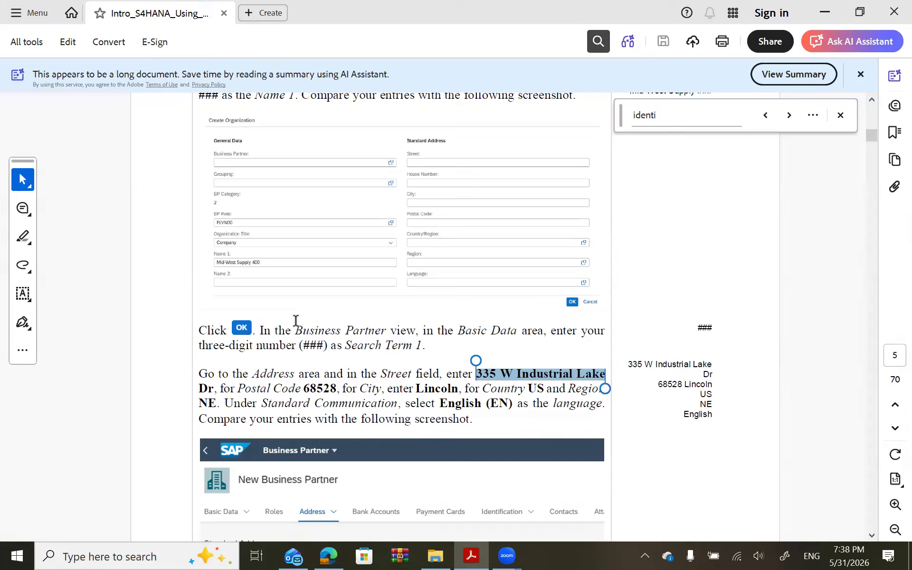
double_click(284, 375)
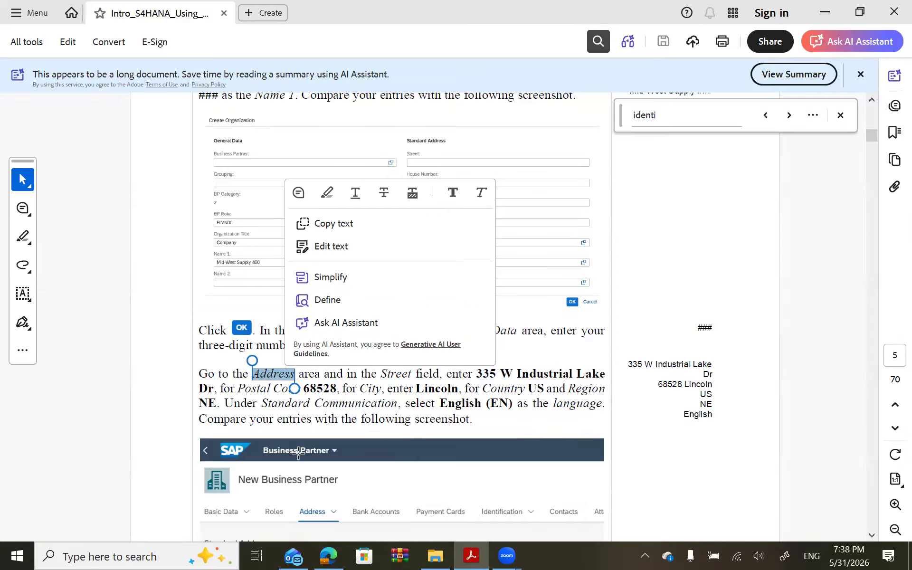
key("alt+Tab")
left_click(143, 221)
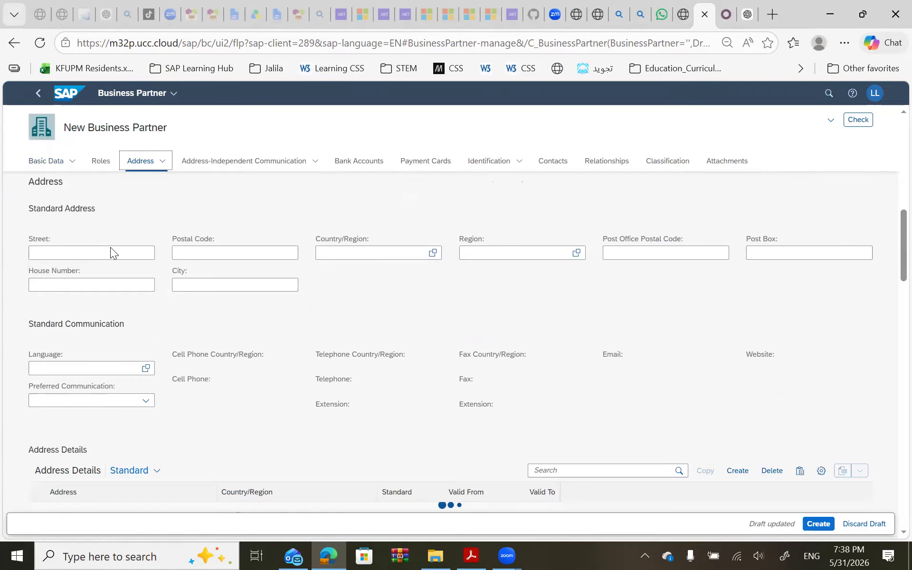
left_click(110, 248)
type("335 W Industrial Lake Dr")
Step: Look up the supplier's postal code in the case study PDF and enter it in the standard address
key("alt+Tab")
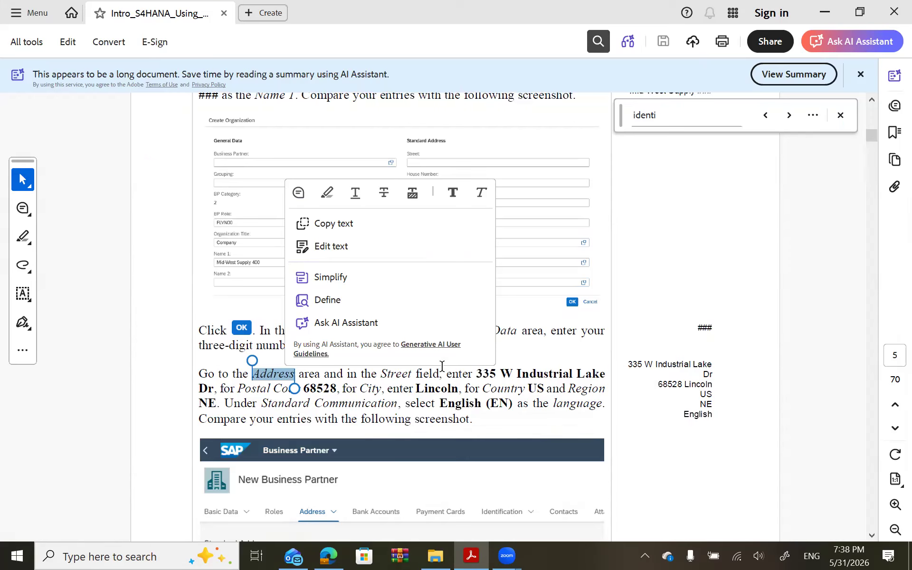
left_click(311, 388)
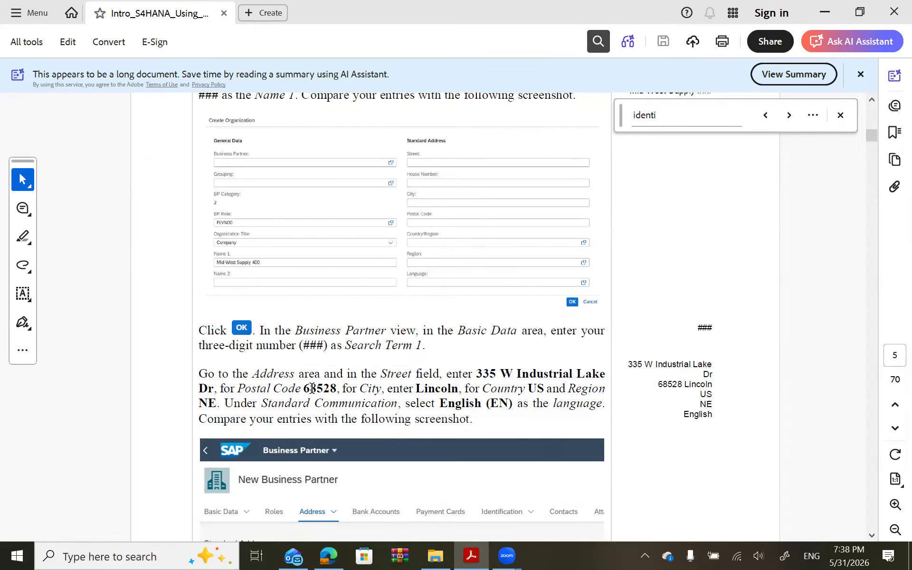
double_click(312, 388)
key("Left")
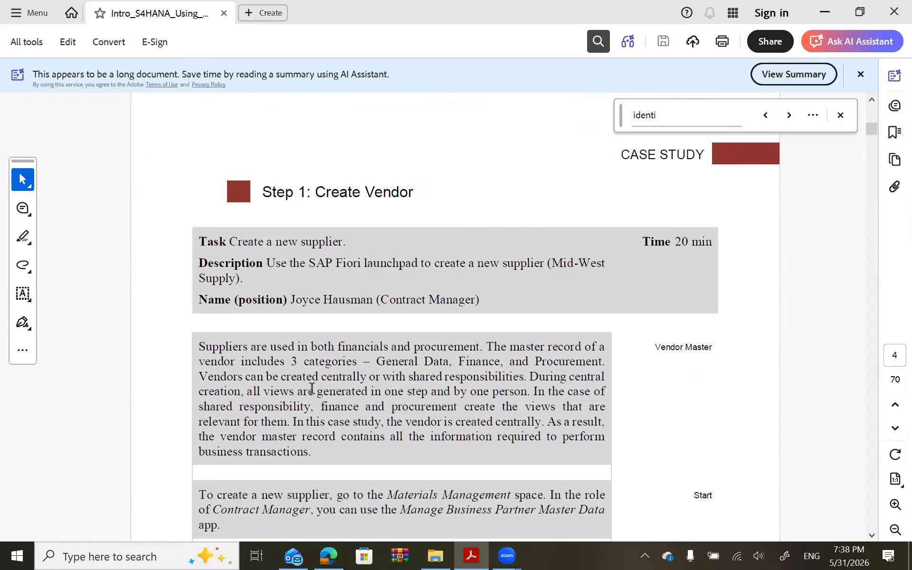
key("alt+Tab")
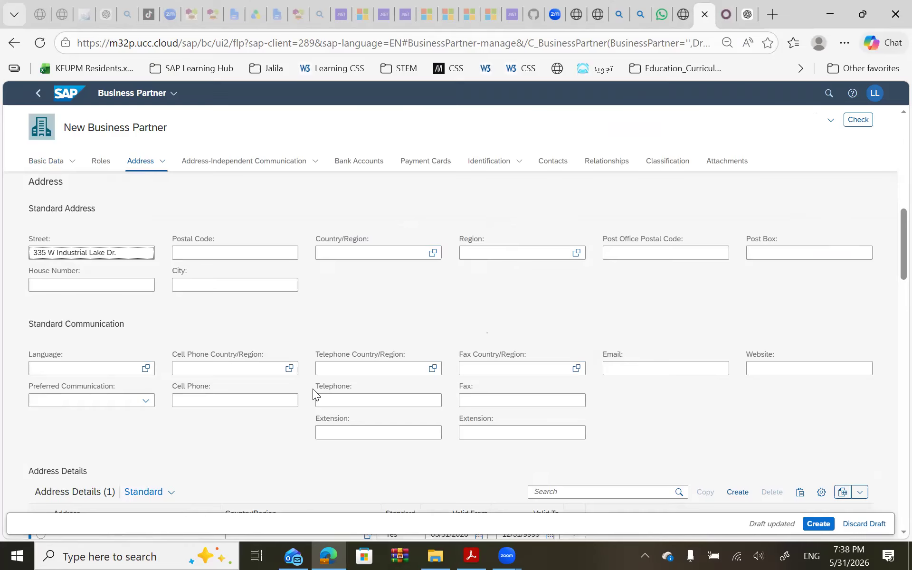
left_click(222, 248)
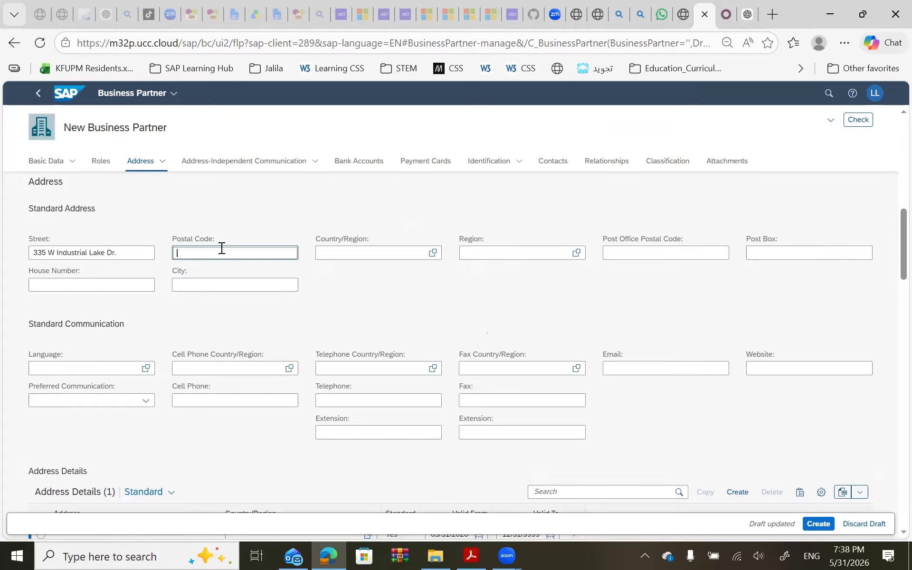
type("68528")
key("Tab")
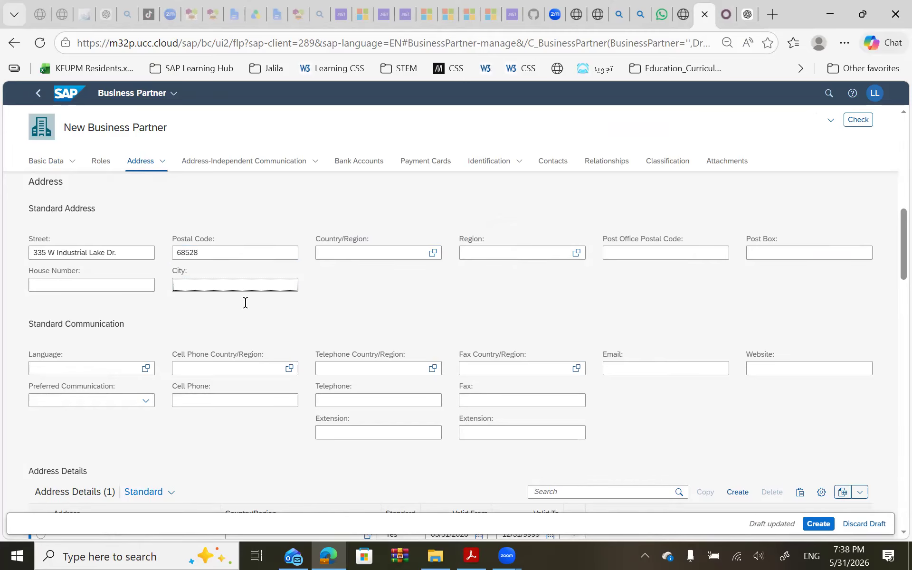
Step: Copy the supplier's city from the address instructions in the case study PDF into the City field of the standard address
key("alt+Tab")
key("alt+Tab")
key("alt+Tab")
scroll(426, 363, "down", 10)
scroll(426, 363, "down", 3)
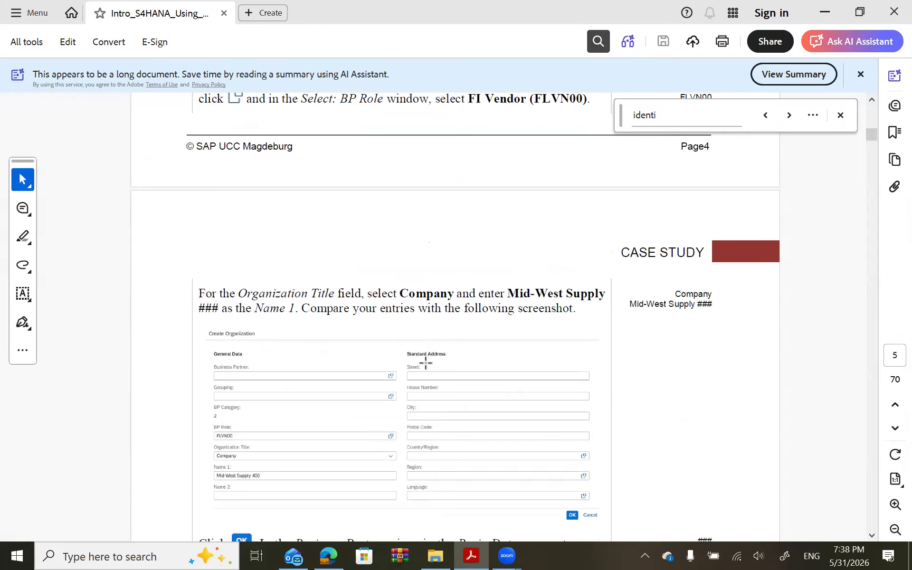
scroll(427, 331, "down", 5)
double_click(320, 324)
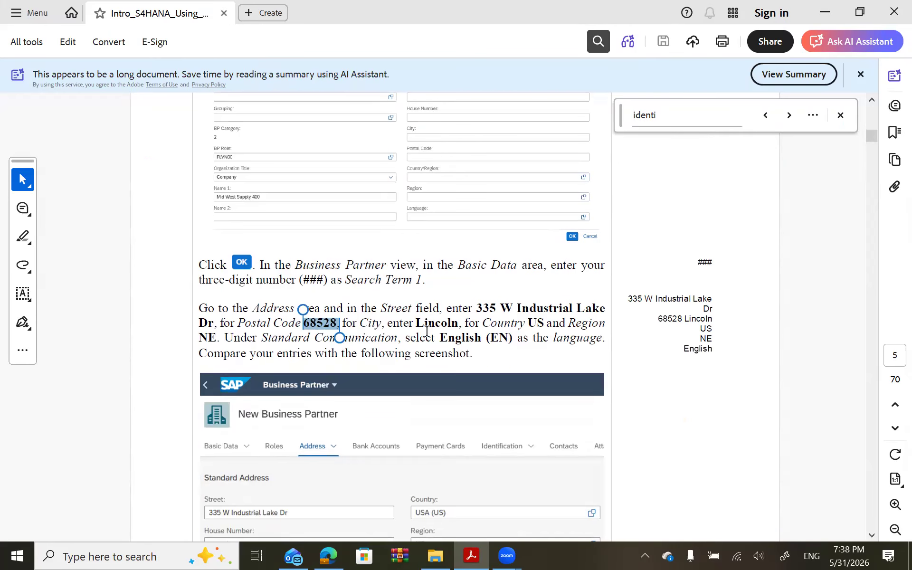
double_click(437, 324)
key("ctrl+c")
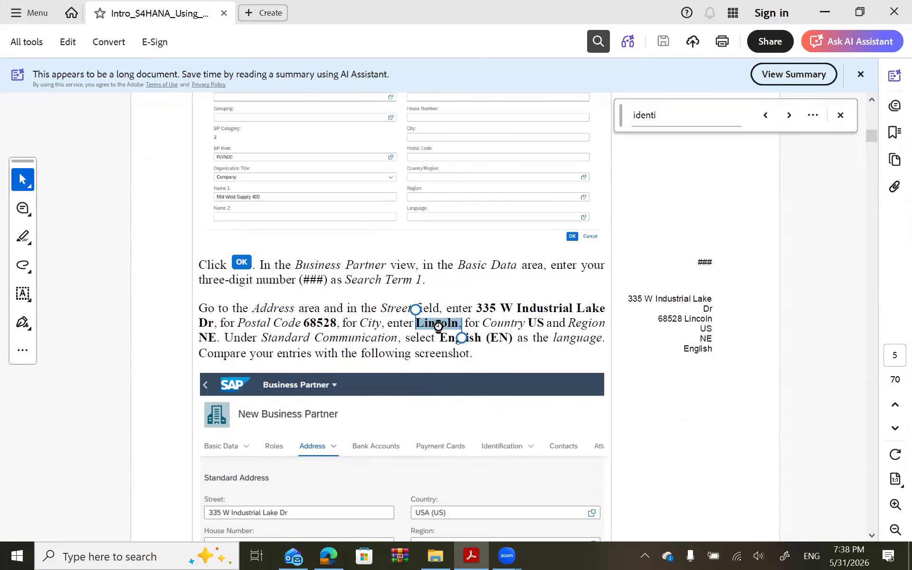
key("alt+Tab")
key("ctrl+v")
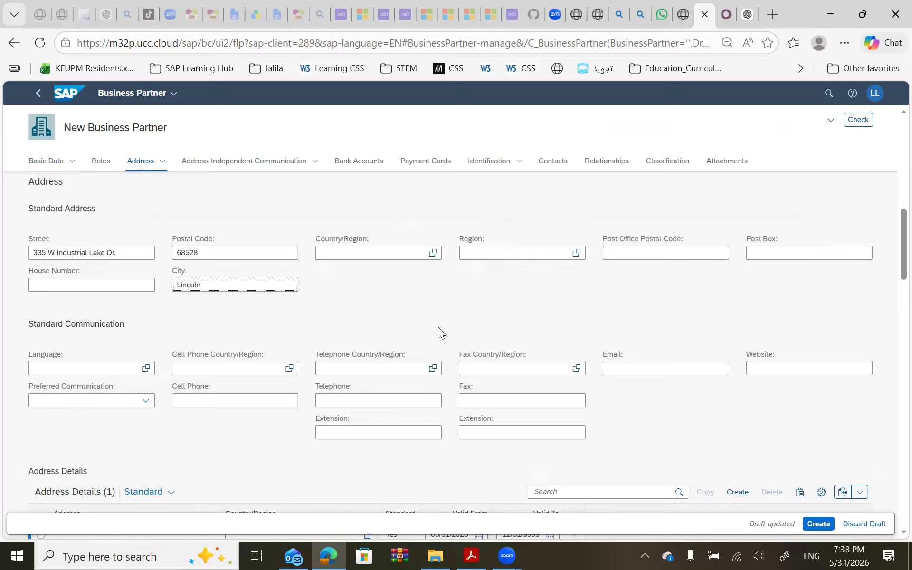
Step: Set the standard address's Country/Region to USA (US) and its Region to Nebraska (NE)
key("Tab")
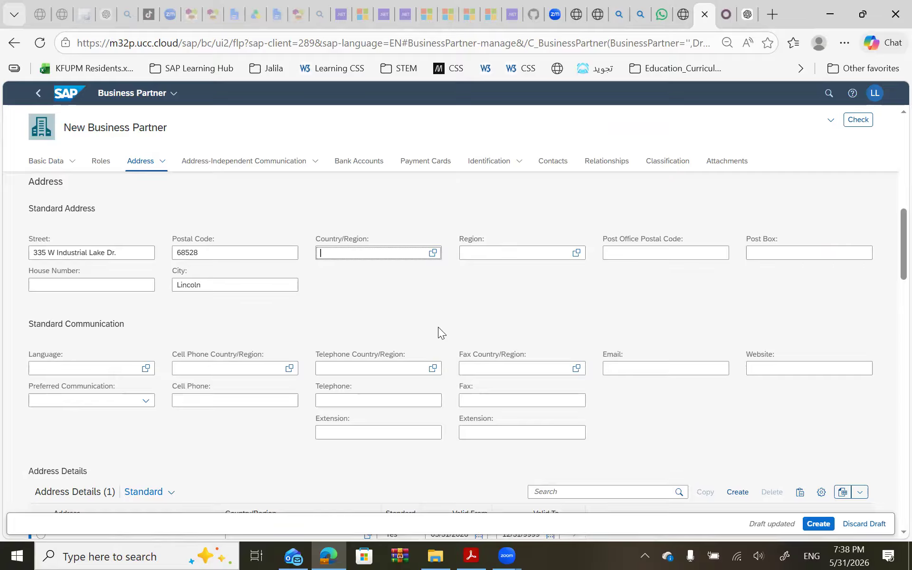
type("USA")
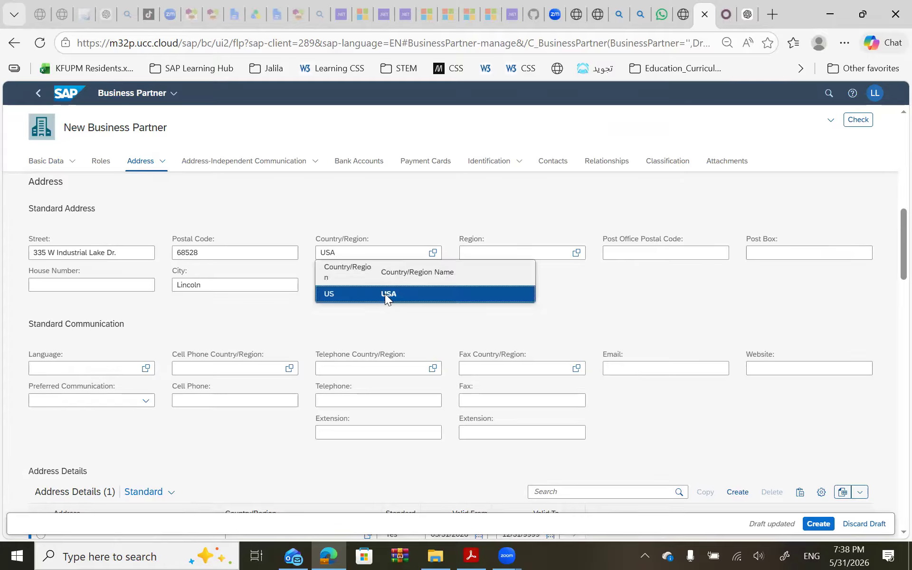
key("Tab")
type("NE")
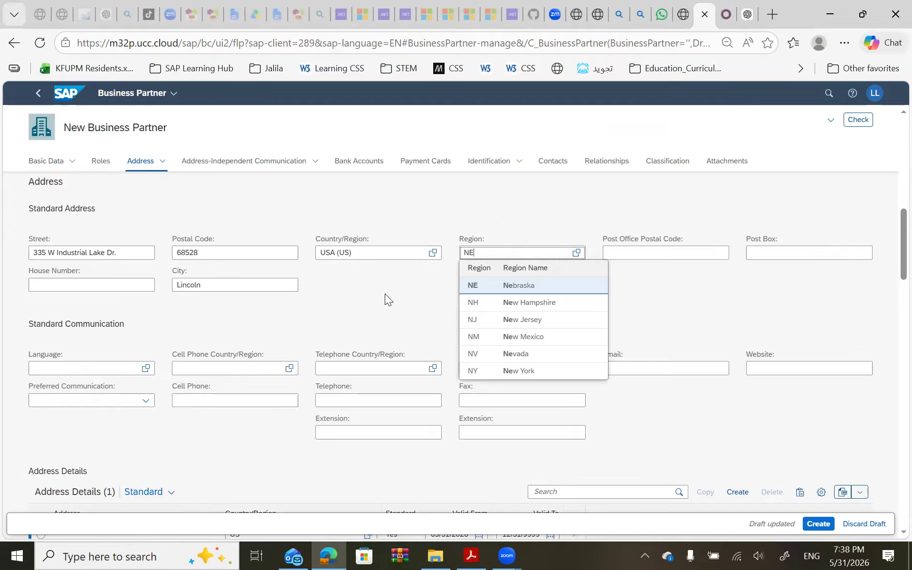
key("Tab")
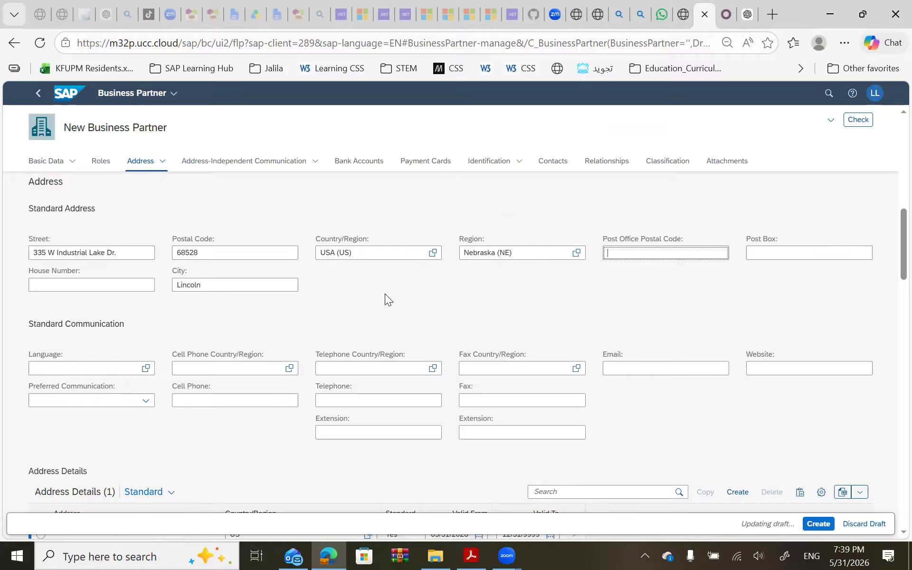
Step: Check the case study PDF for the communication language and set Language to English (EN) under Standard Communication
key("alt+Tab")
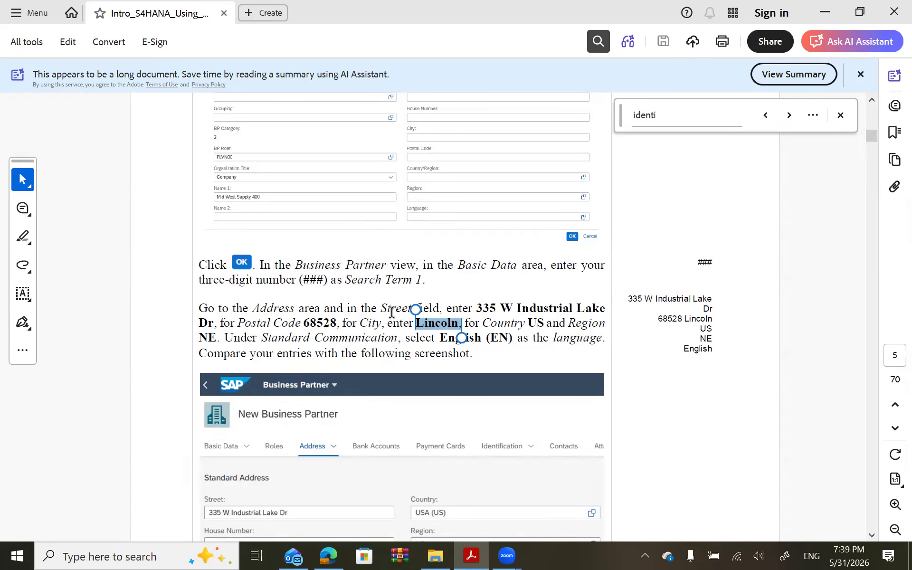
key("alt+Tab")
left_click(128, 370)
type("EN")
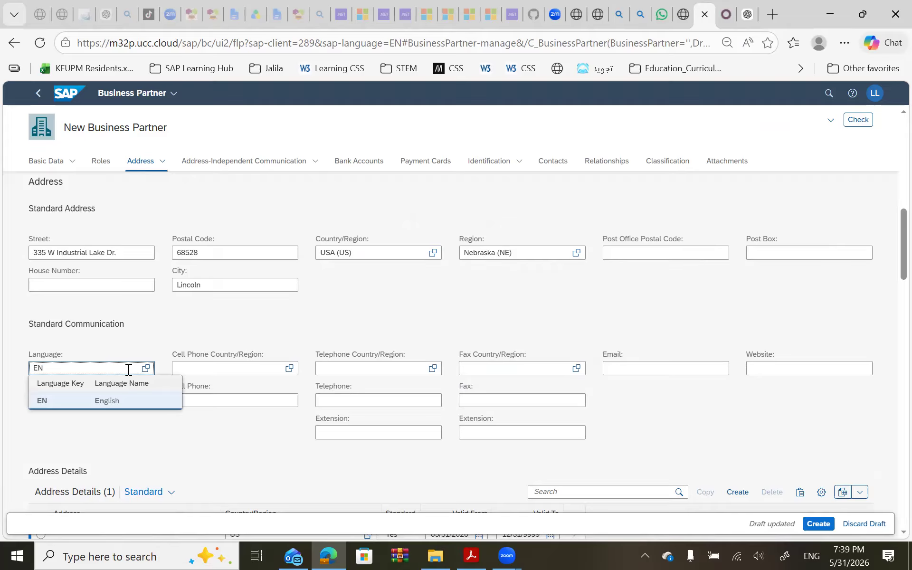
left_click(131, 402)
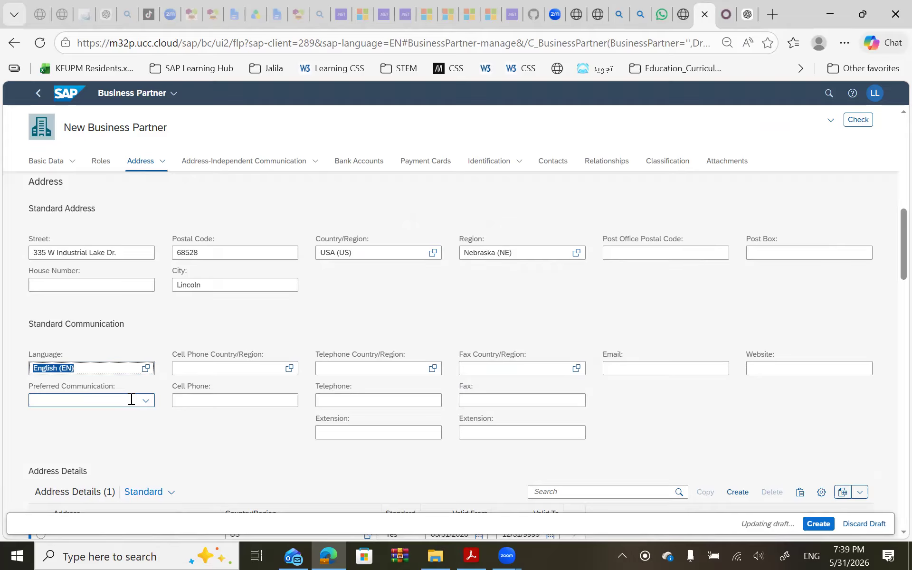
Step: Read the tax number instructions in the case study PDF and add a new Tax Numbers line in the Identification section
key("alt+Tab")
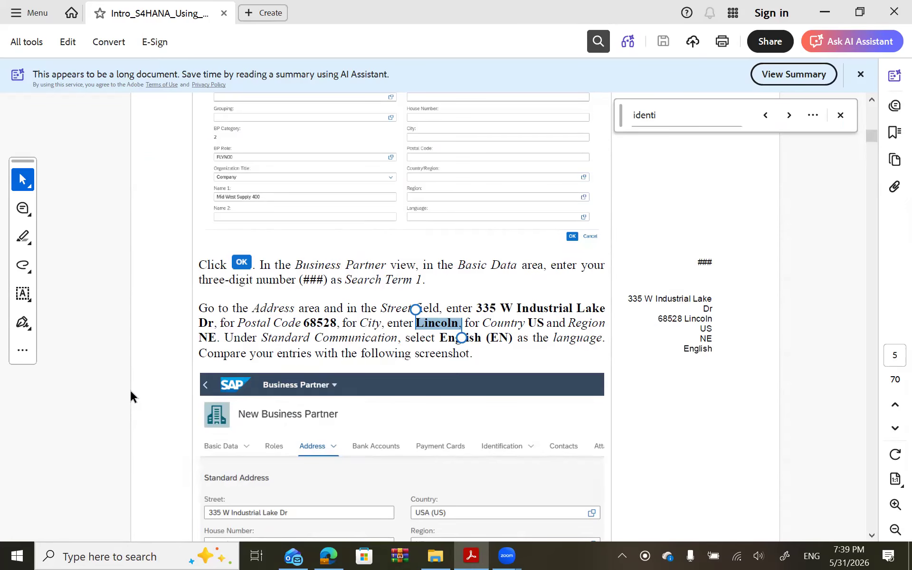
scroll(131, 392, "down", 5)
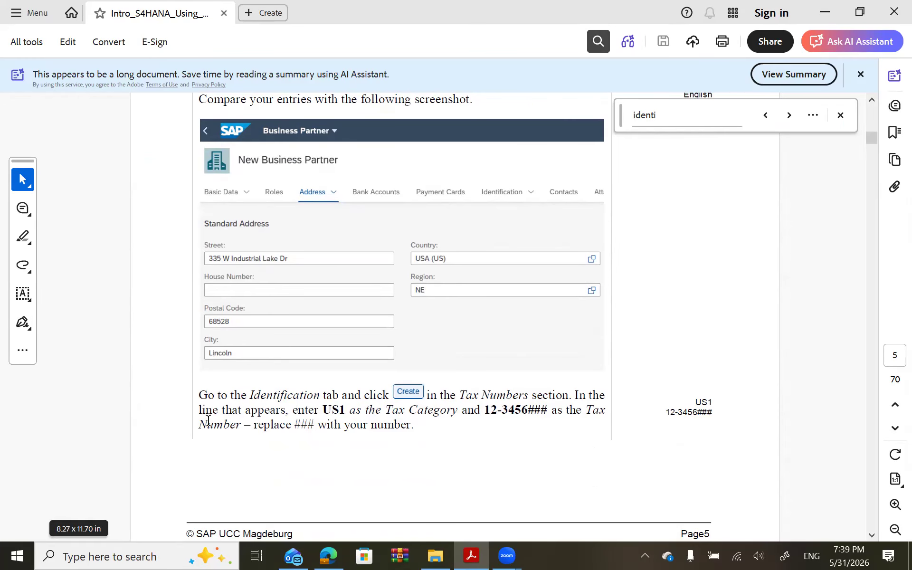
key("alt+Tab")
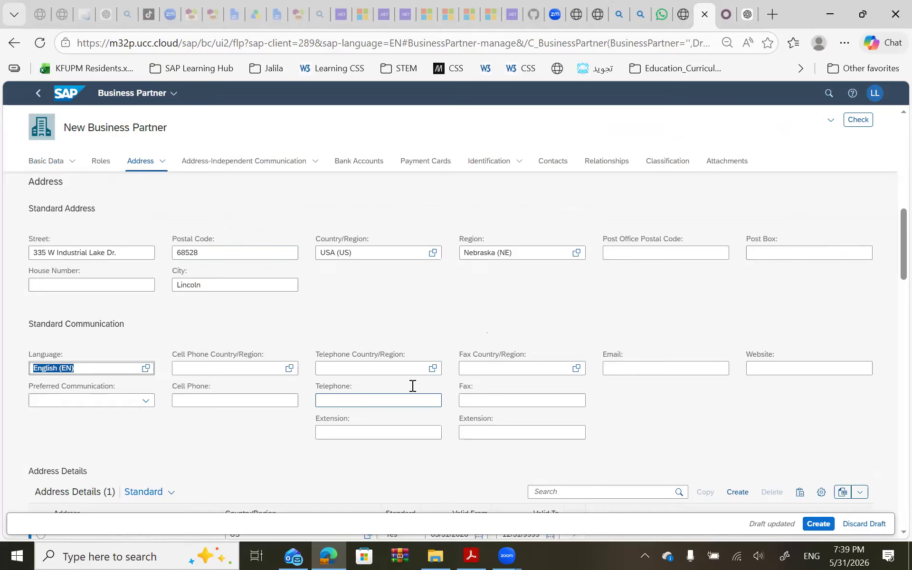
left_click(489, 162)
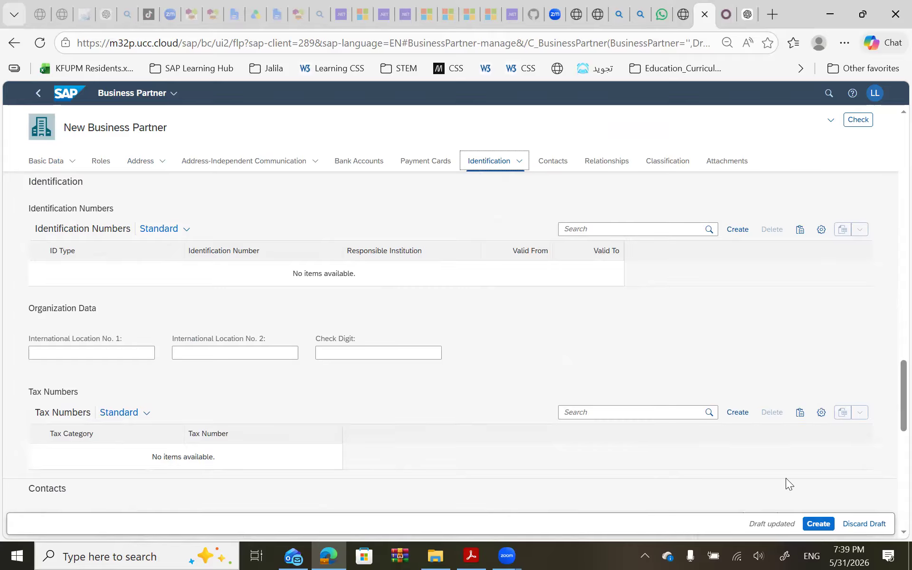
left_click(738, 412)
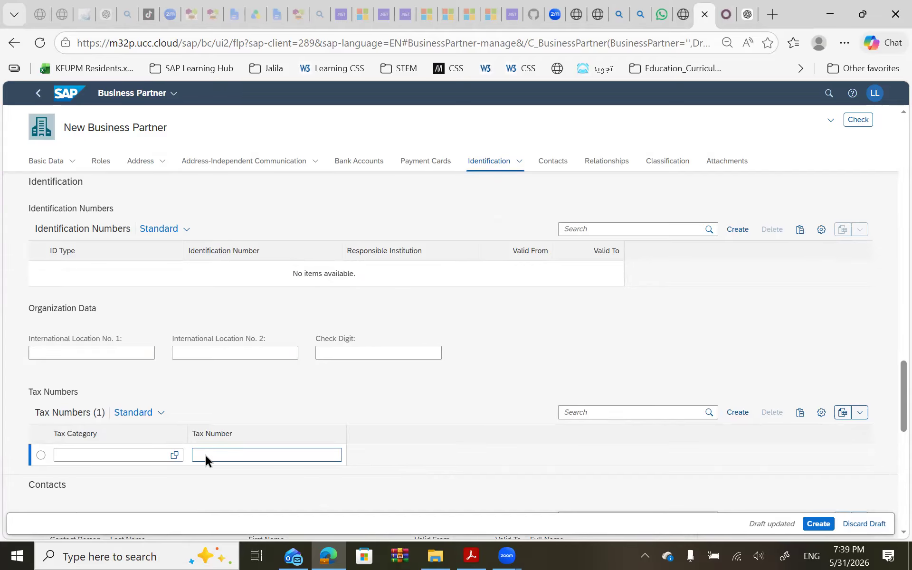
Step: Check the required tax category in the case study PDF, find US1 in the value help, and assign it to the new line
key("alt+Tab")
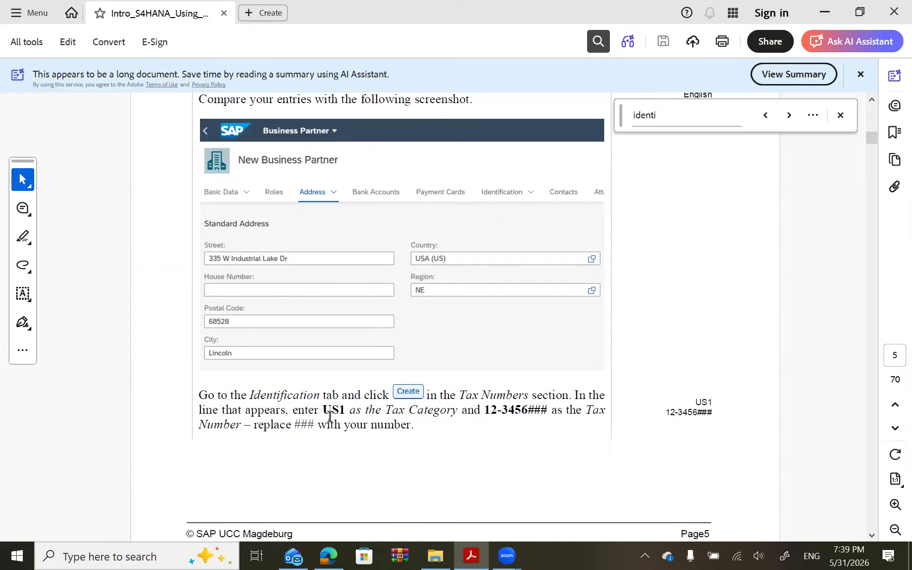
key("alt+Tab")
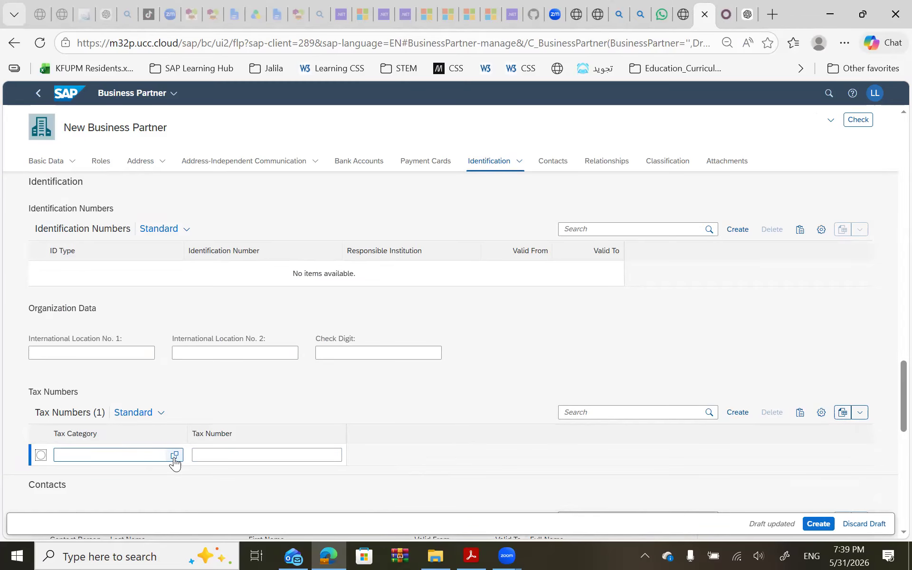
left_click(174, 455)
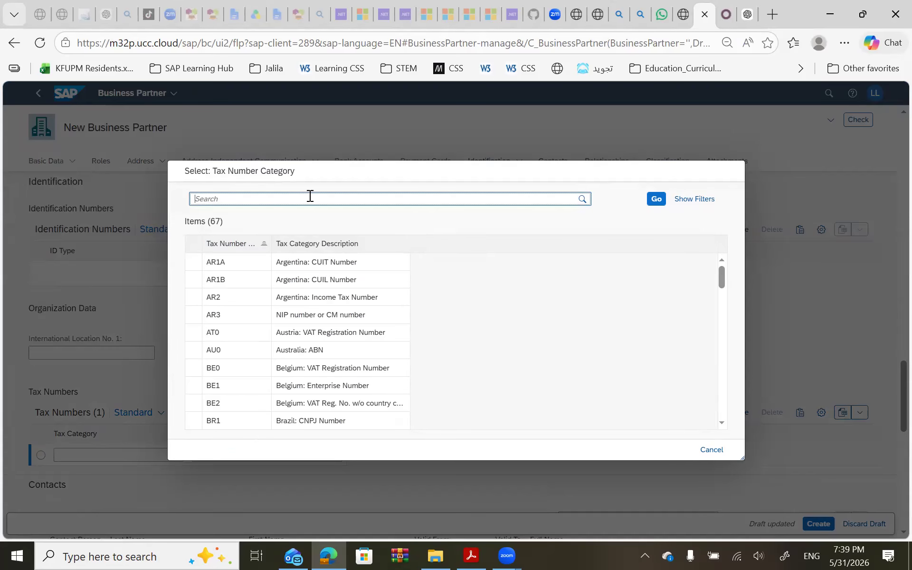
type("US1")
key("Return")
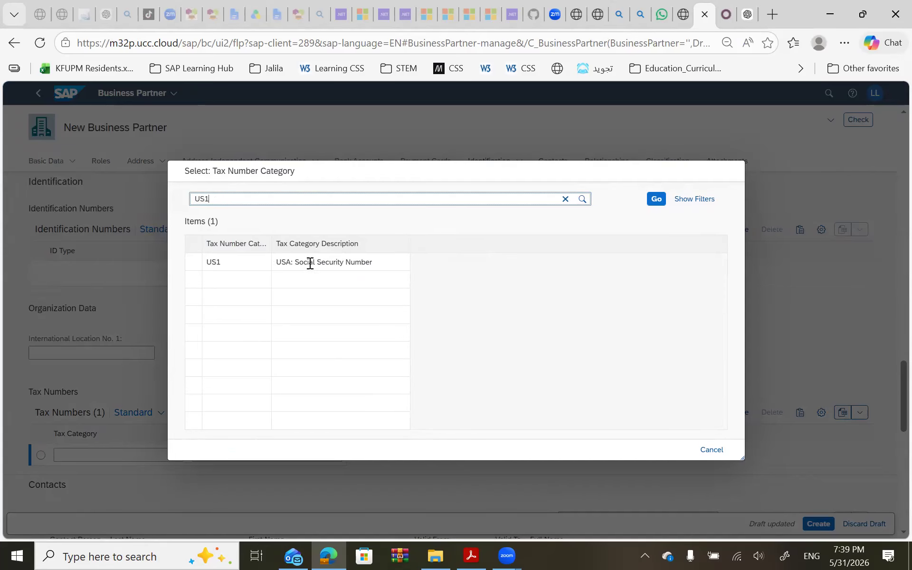
double_click(308, 263)
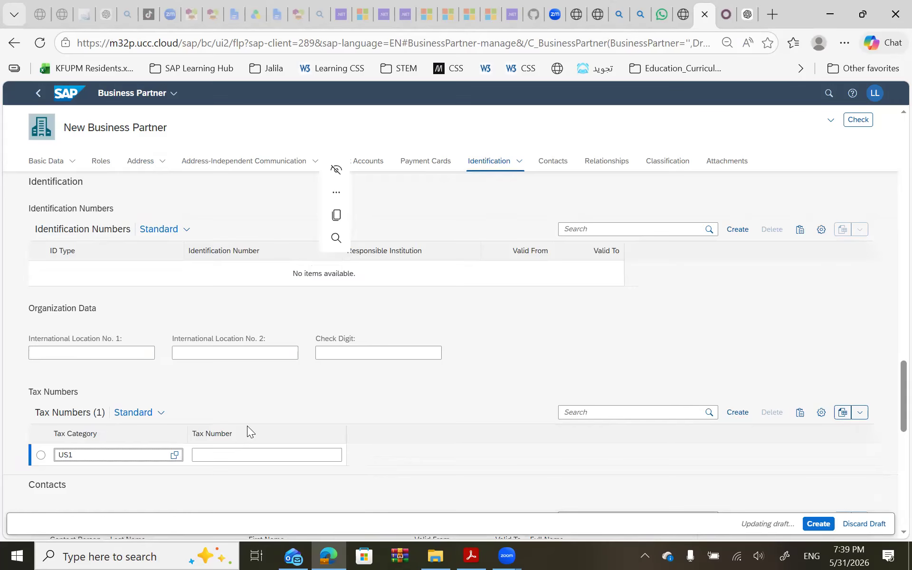
Step: Enter the supplier's tax number in the US1 line, replacing the ### placeholder from the case study PDF with 000
left_click(236, 459)
type("12-3456")
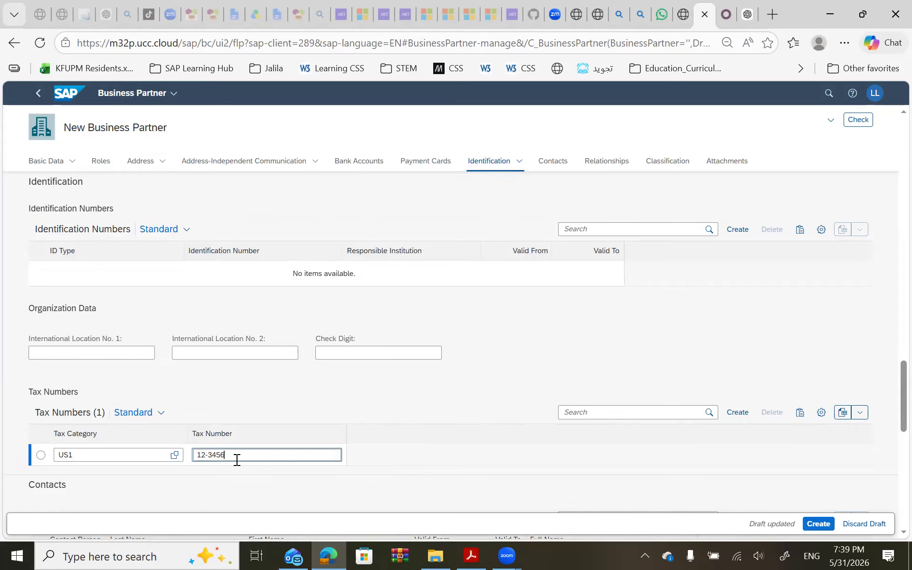
key("alt+Tab")
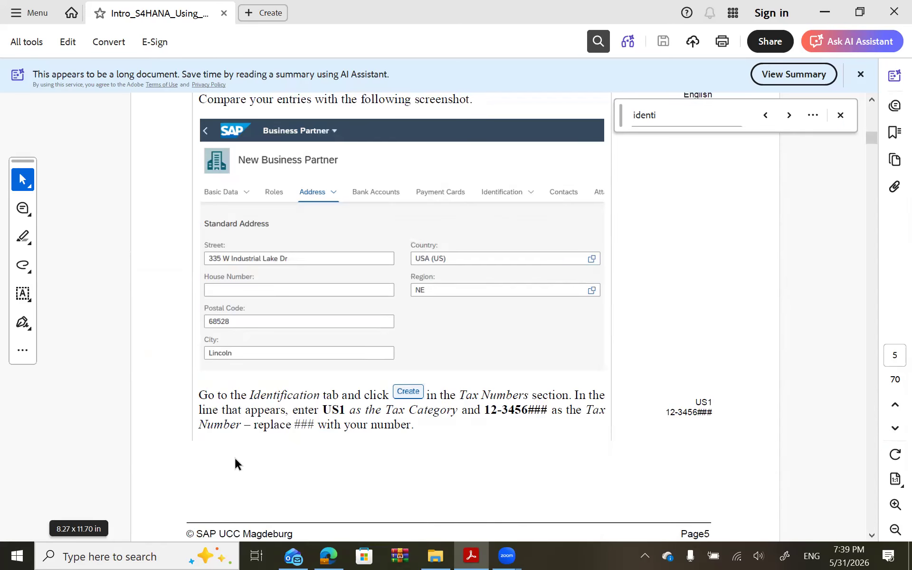
key("alt+Tab")
type("08")
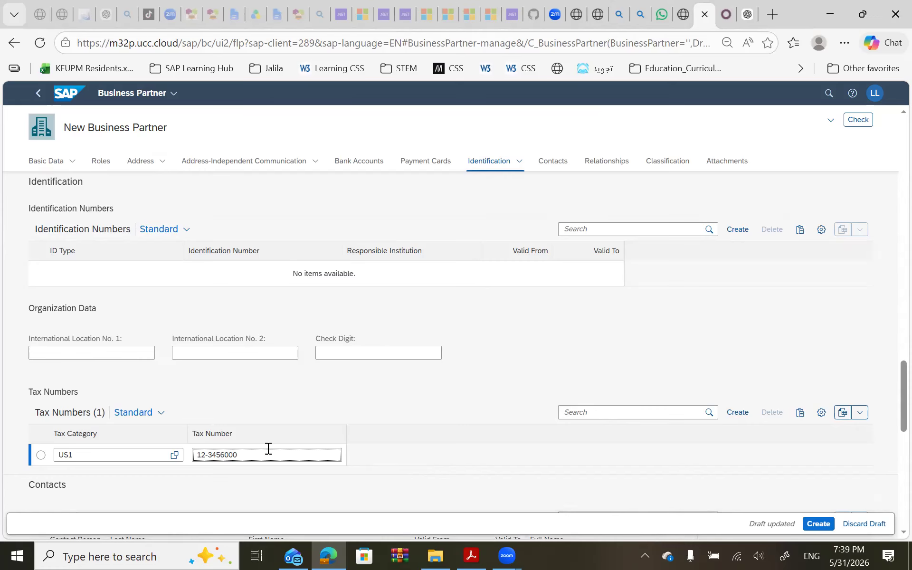
Step: Review the tax number example and following role instructions in the case study PDF, and create the business partner master record
key("alt+Tab")
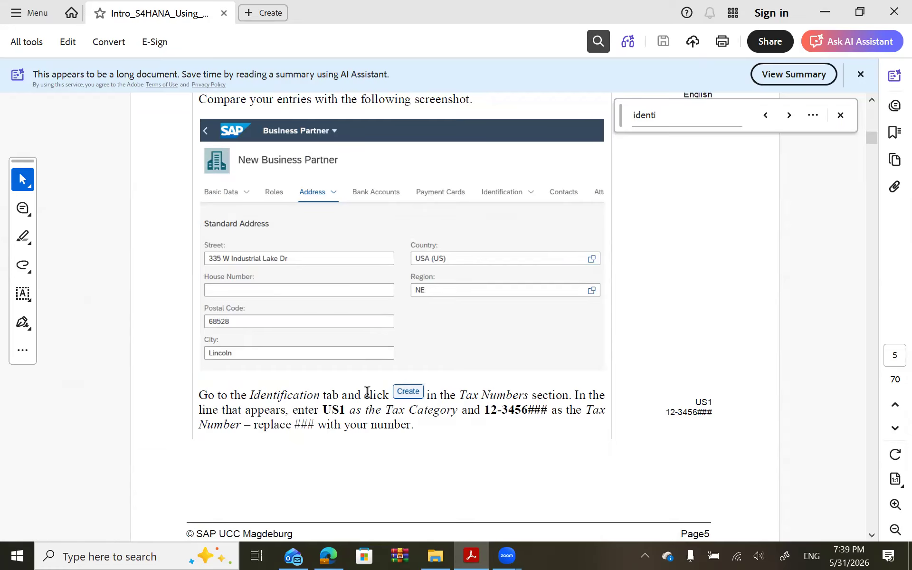
scroll(368, 397, "down", 5)
scroll(367, 396, "down", 7)
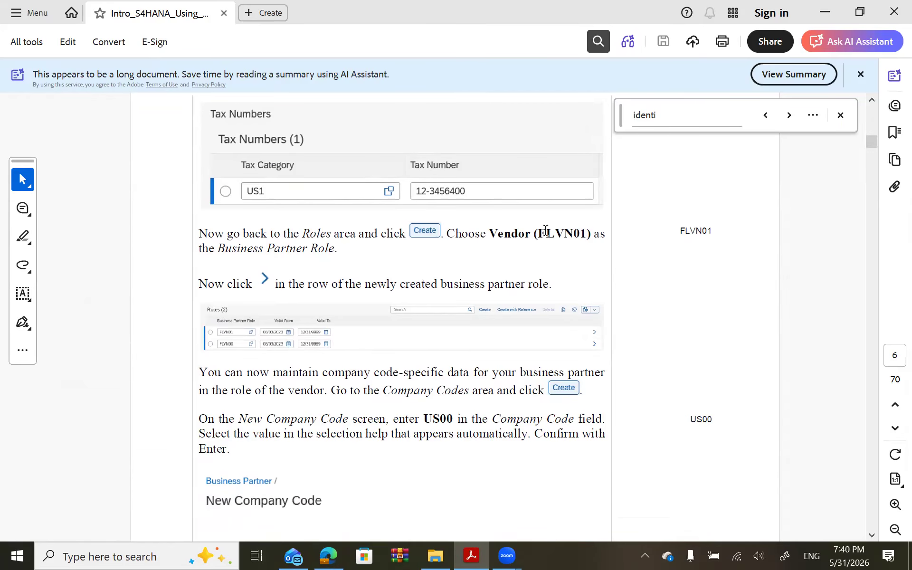
key("alt+Tab")
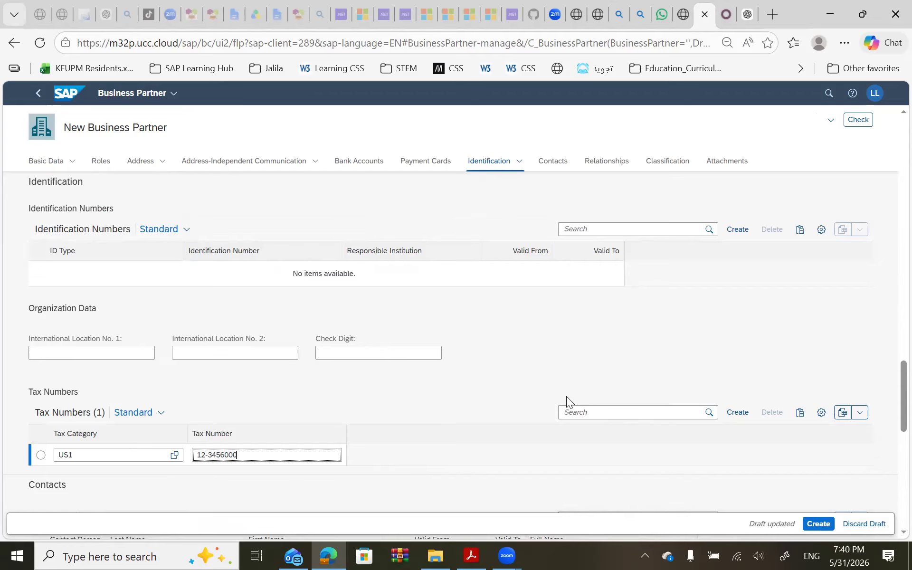
left_click(814, 525)
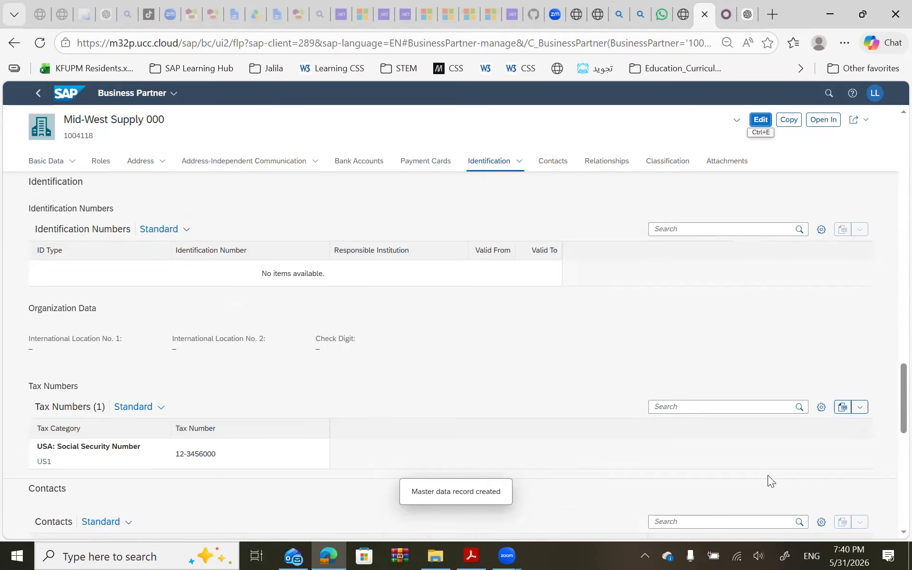
Step: Go to the Roles section of Mid-West Supply 000, check the role instructions in the case study PDF, and switch the record to edit mode
scroll(768, 475, "down", 2)
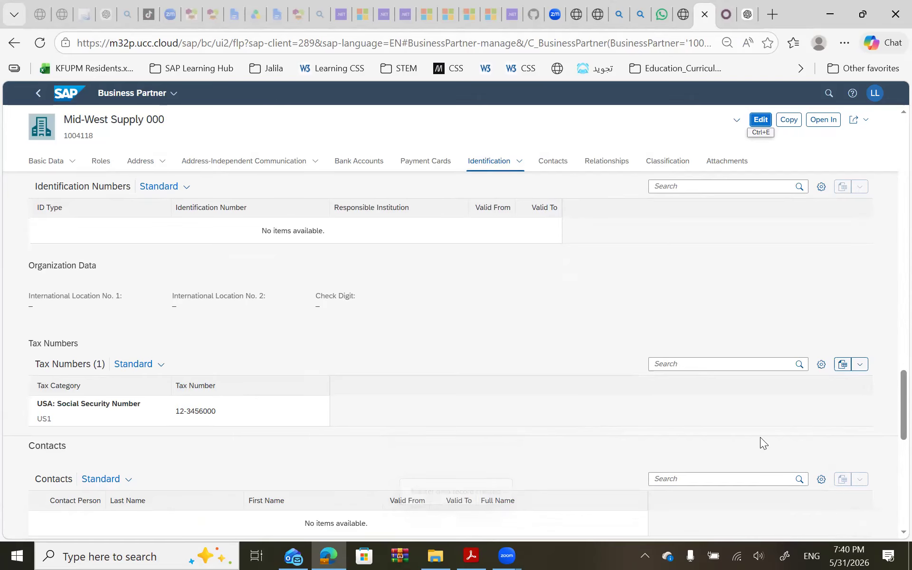
scroll(748, 308, "down", 3)
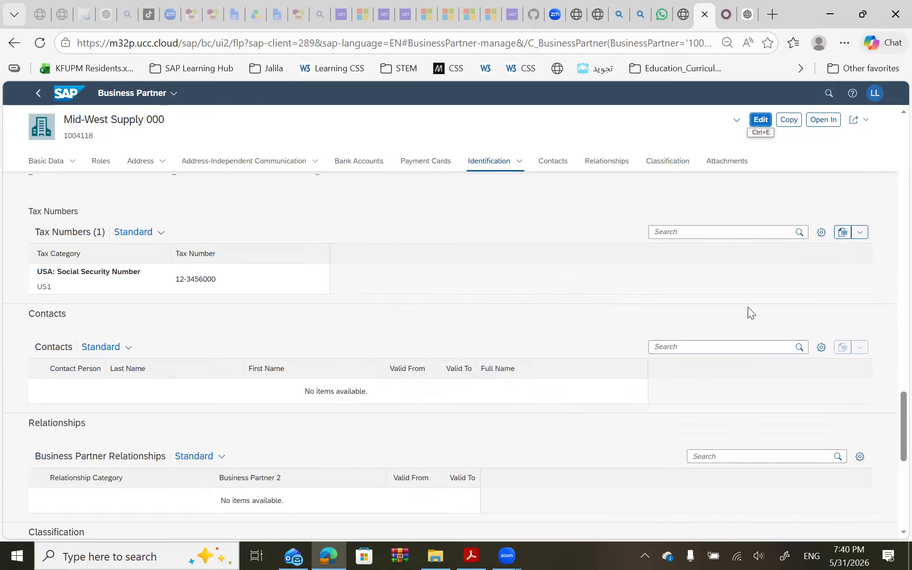
scroll(748, 307, "down", 1)
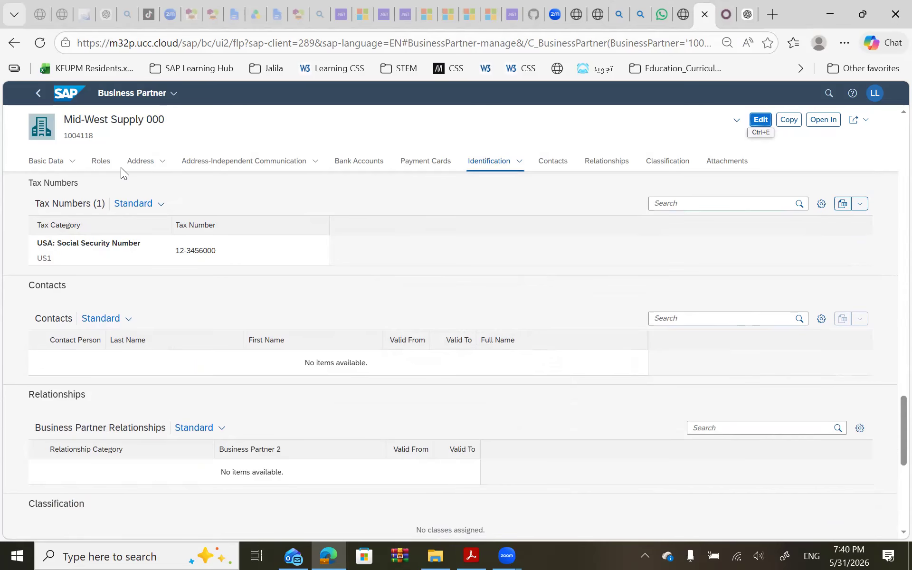
left_click(99, 162)
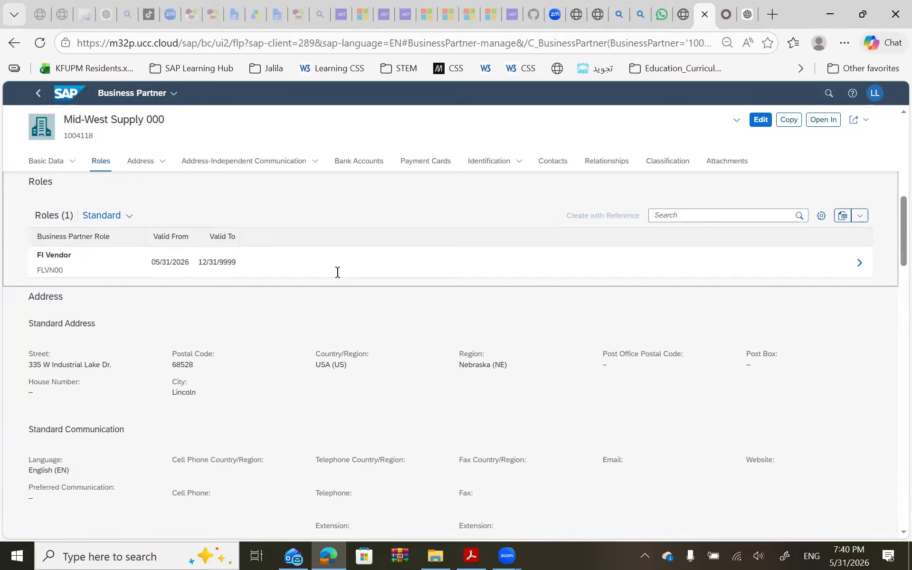
key("alt+Tab")
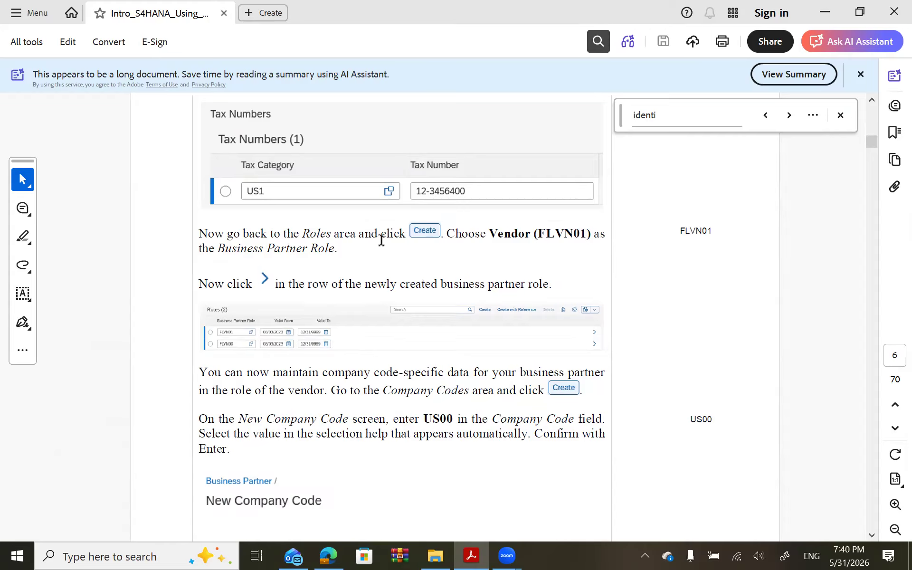
key("alt+Tab")
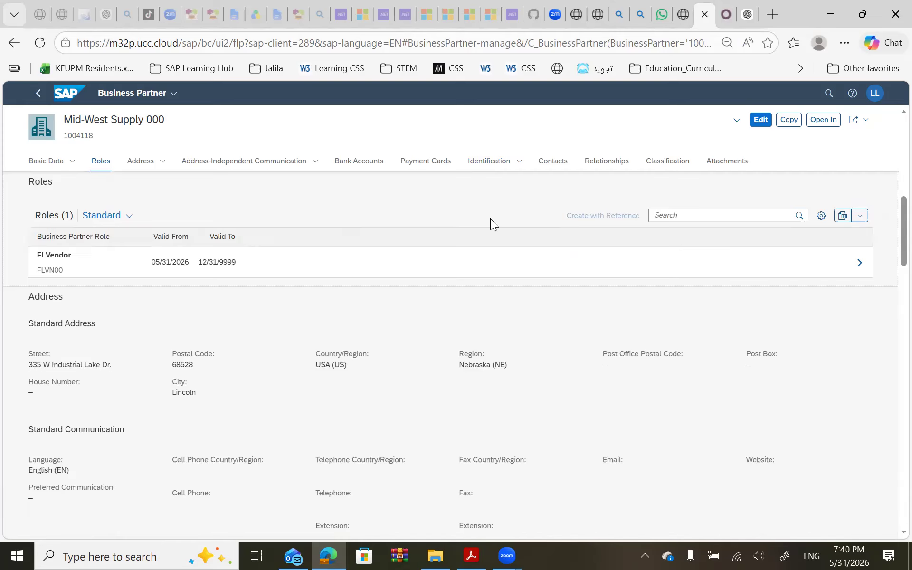
left_click(761, 120)
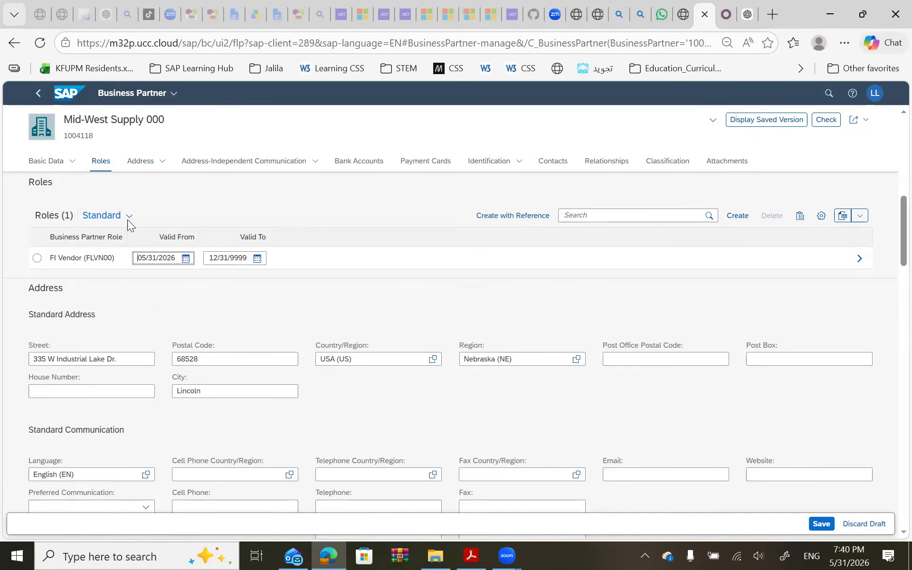
Step: Check the required role in the case study PDF and add the Vendor role FLVN01 to the supplier's roles through the value help
key("alt+Tab")
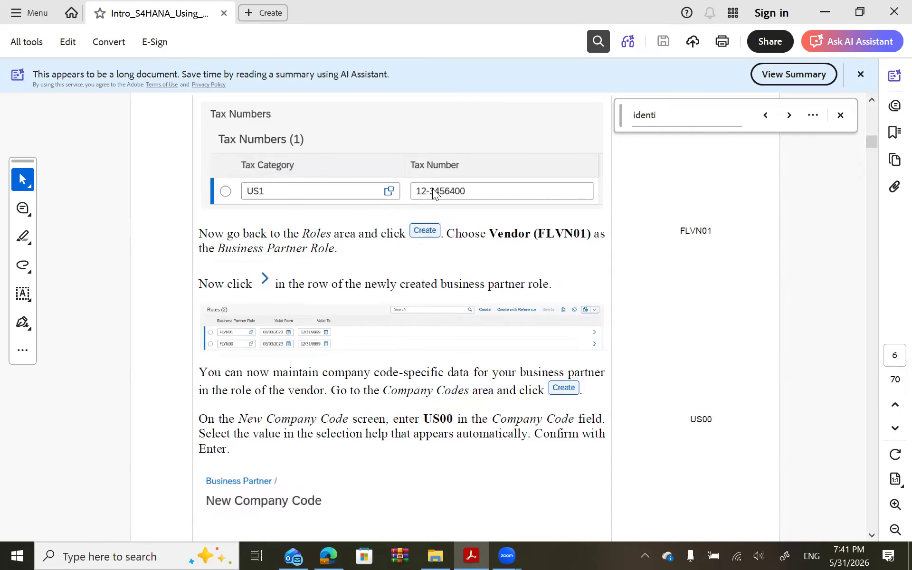
key("alt+Tab")
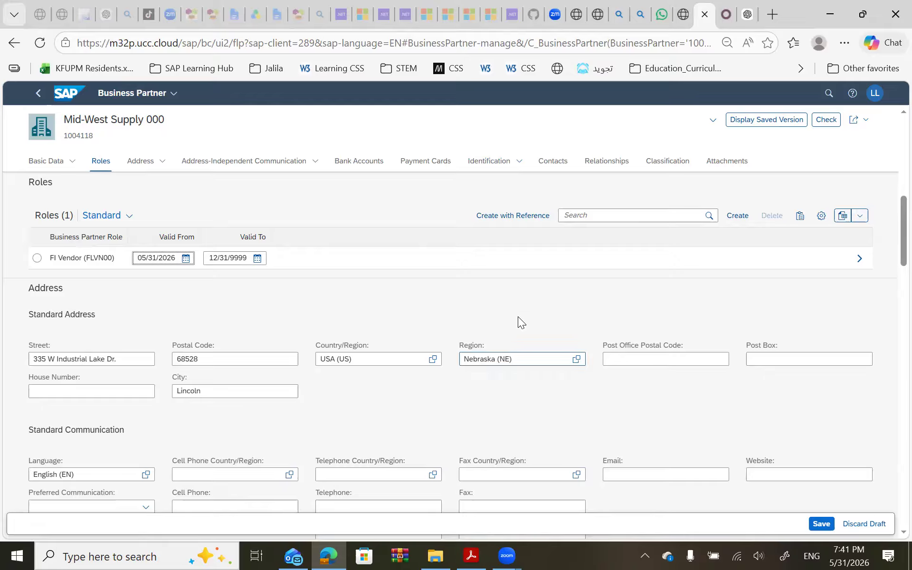
left_click(738, 216)
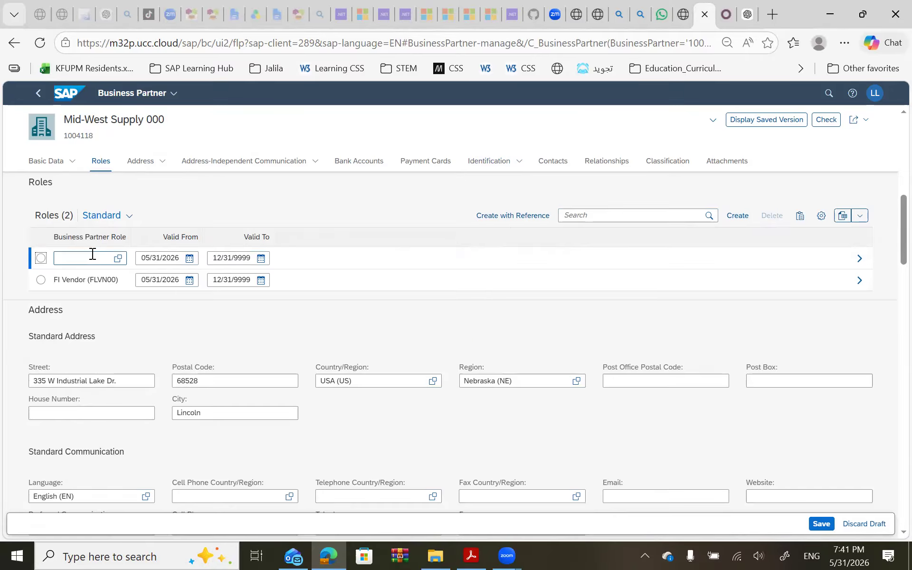
left_click(118, 258)
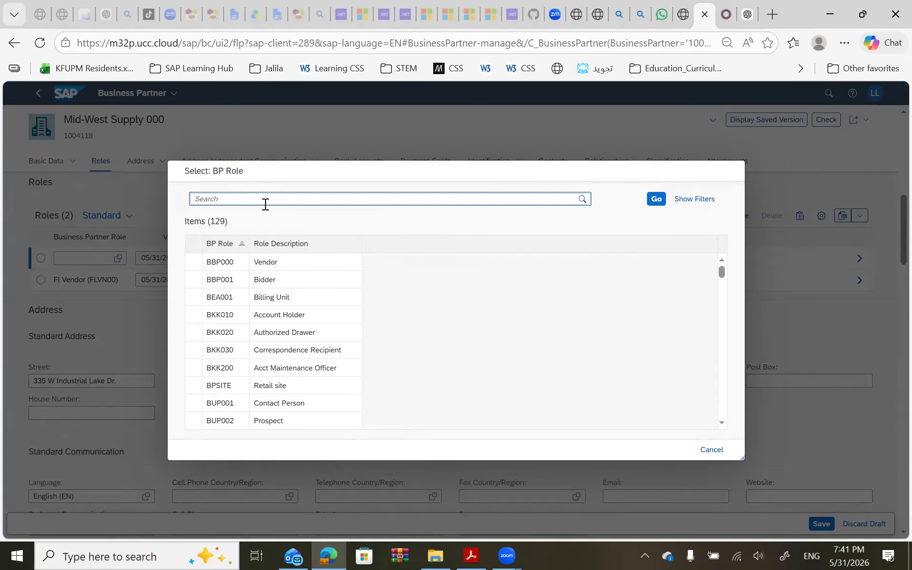
type("FLVN001")
key("Return")
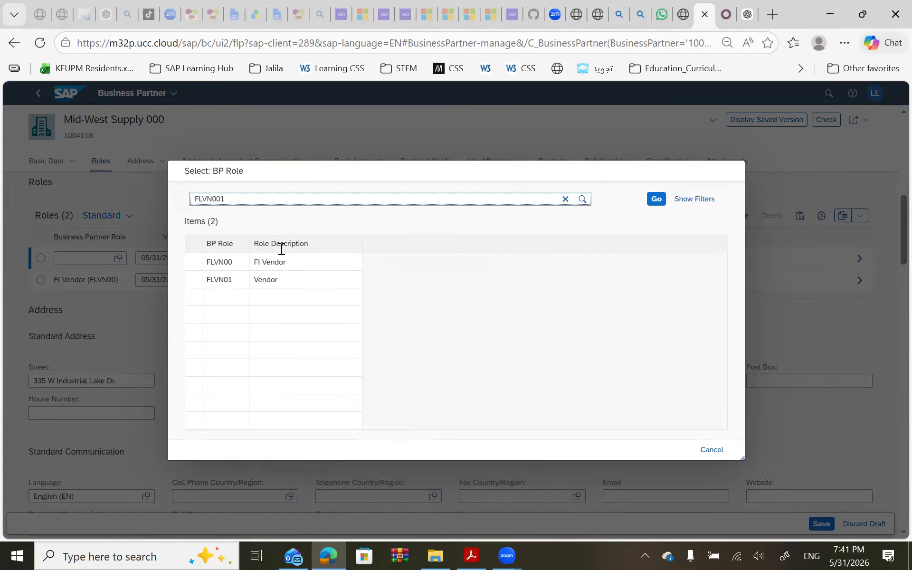
left_click(281, 281)
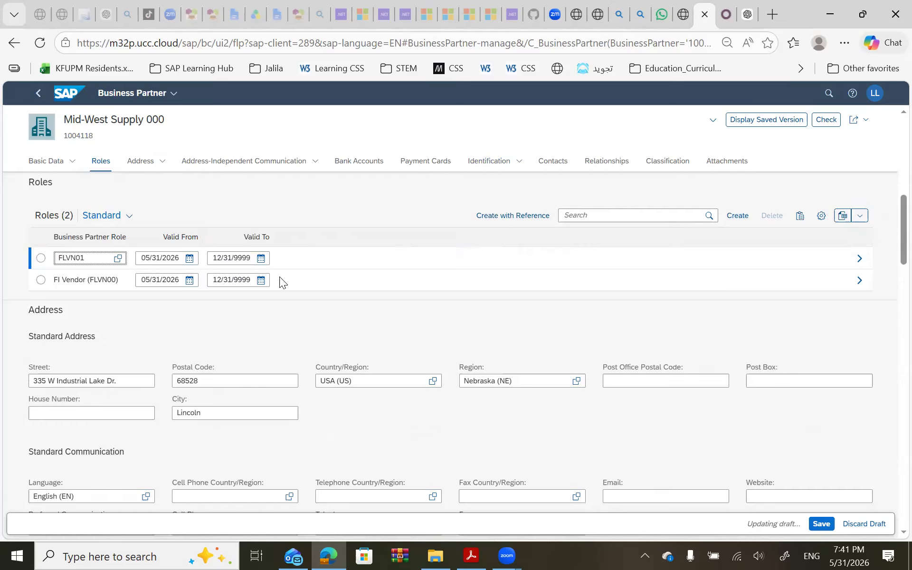
Step: Open the details of the new FLVN01 role and look up the required company code in the case study PDF
left_click(858, 260)
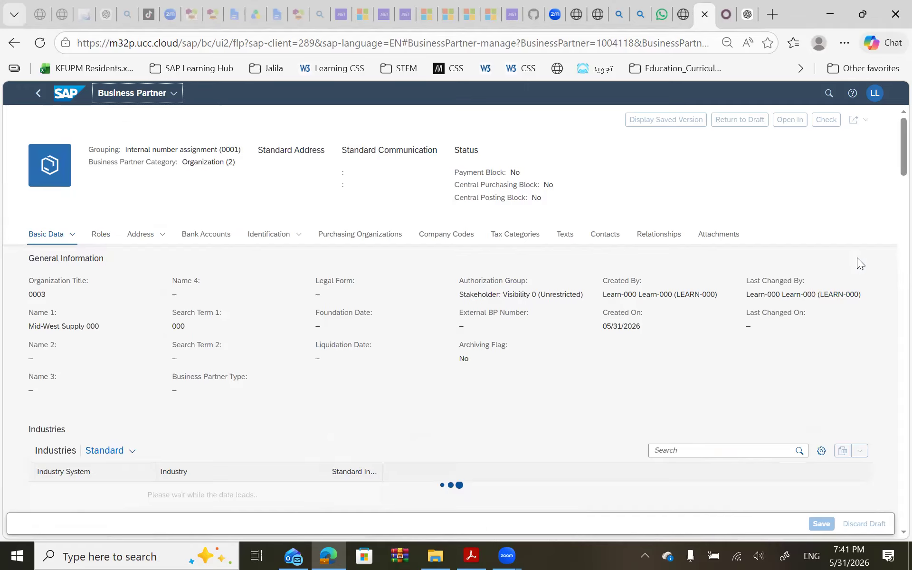
key("alt+Tab")
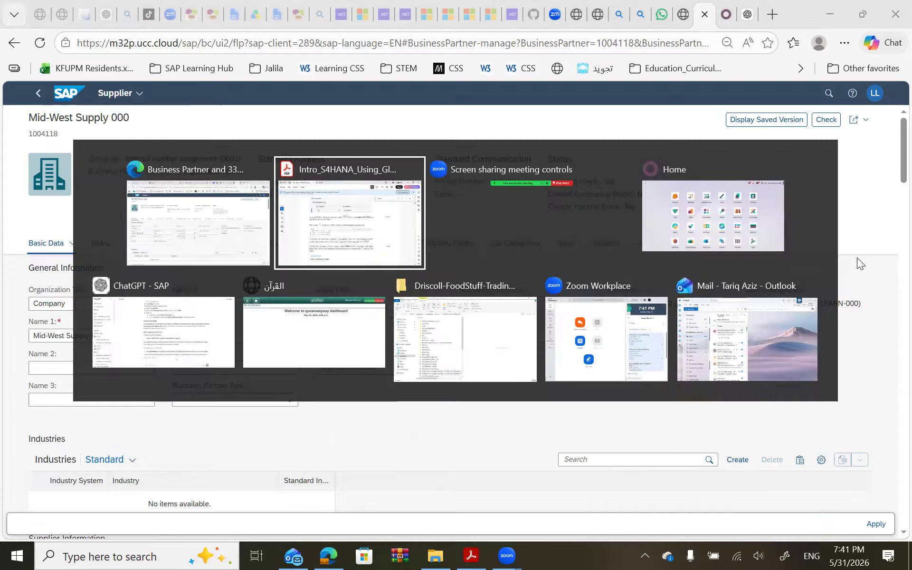
scroll(524, 390, "down", 2)
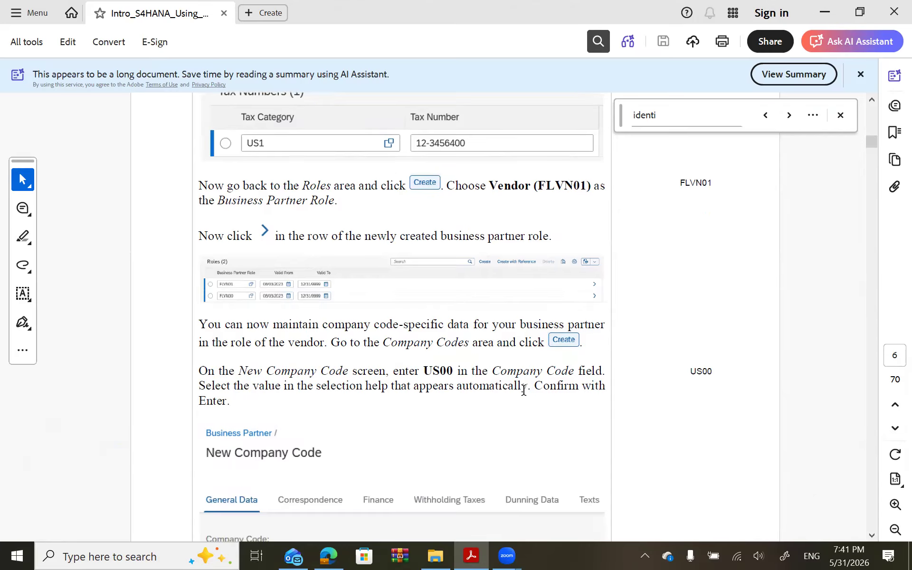
double_click(435, 368)
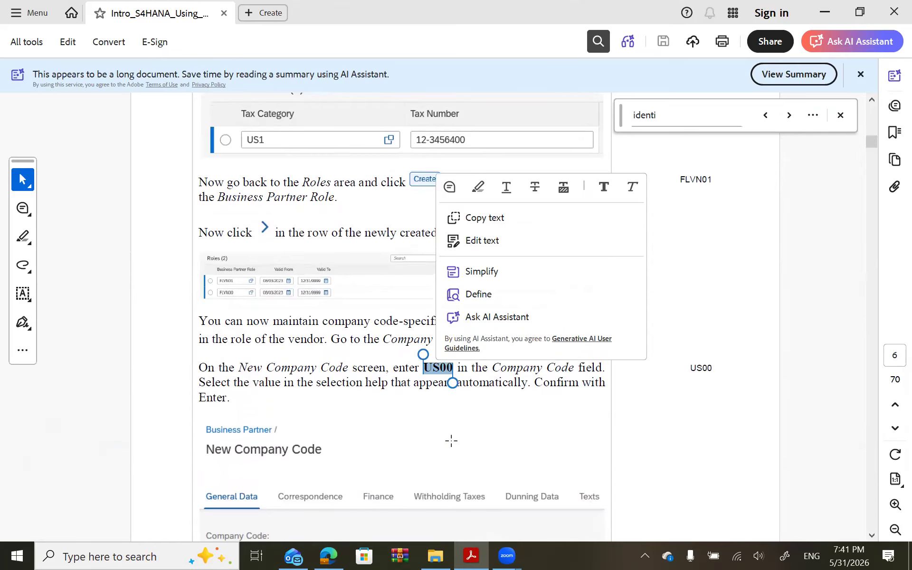
key("alt+Tab")
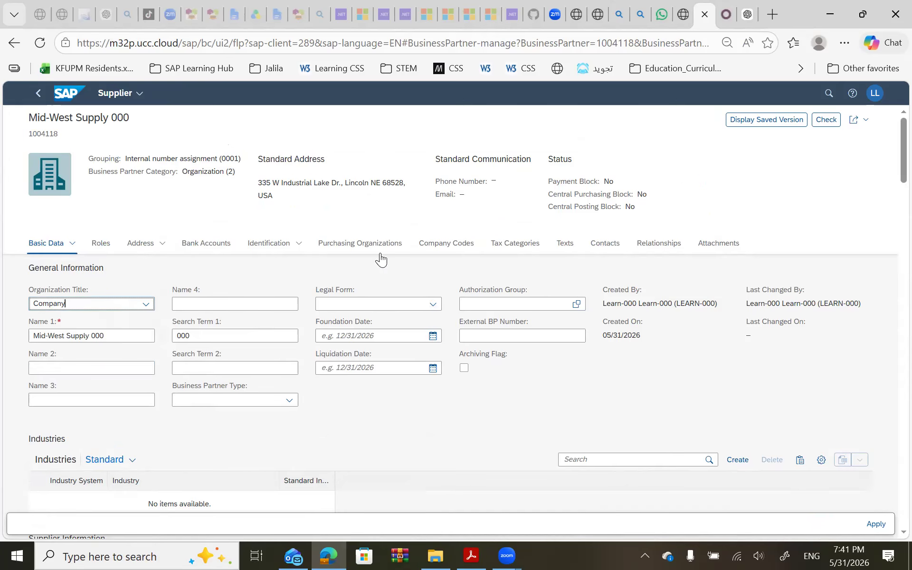
Step: Create a new entry in the supplier's Company Codes area and assign company code US00, Global Bike Inc
scroll(440, 251, "down", 3)
scroll(440, 251, "down", 15)
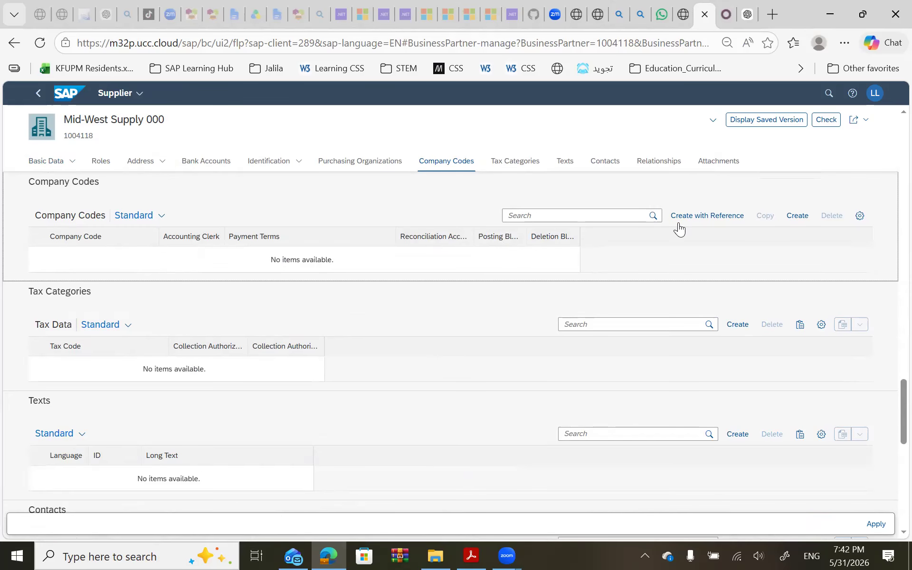
left_click(796, 217)
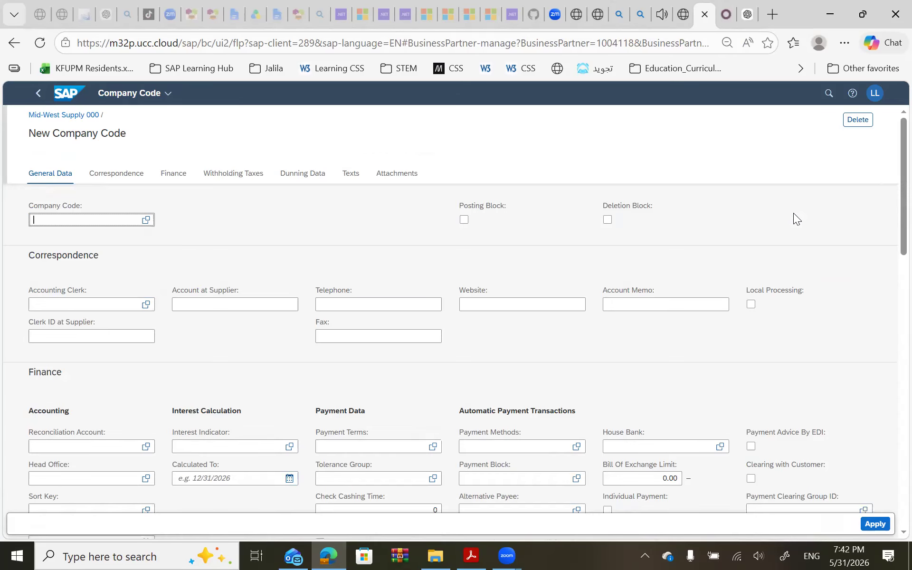
type("US00")
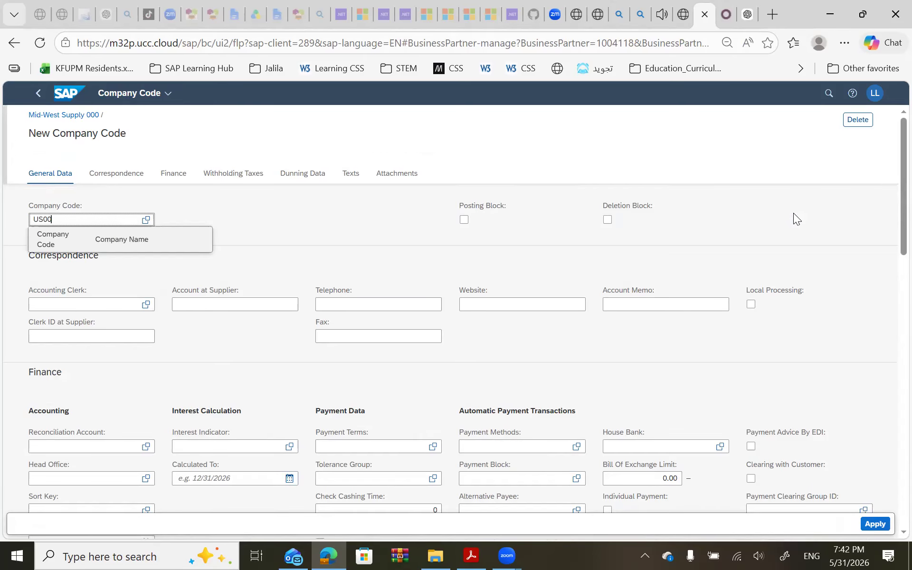
key("Down")
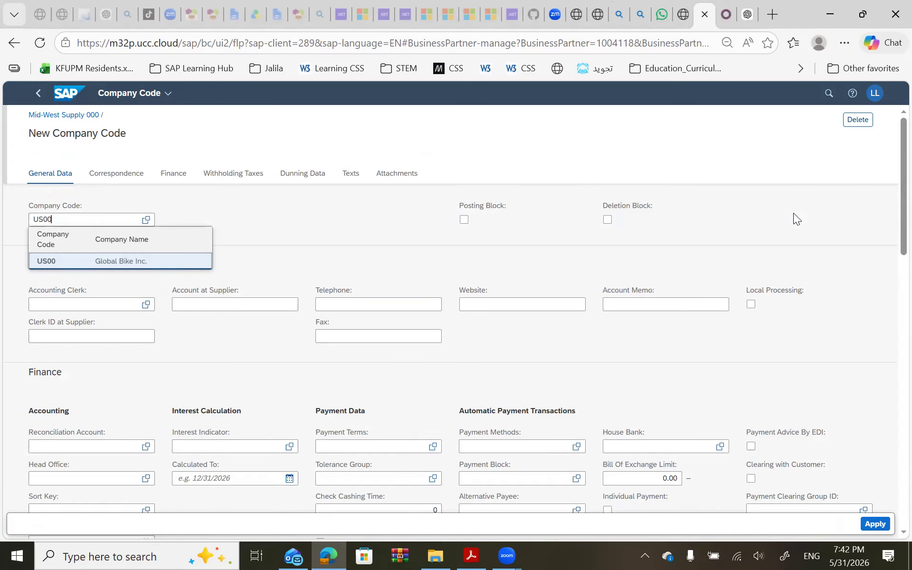
key("Return")
Step: Copy 3300000 from the case study PDF and set Trade payables (3300000) as the reconciliation account in the company code's Finance data
key("alt+Tab")
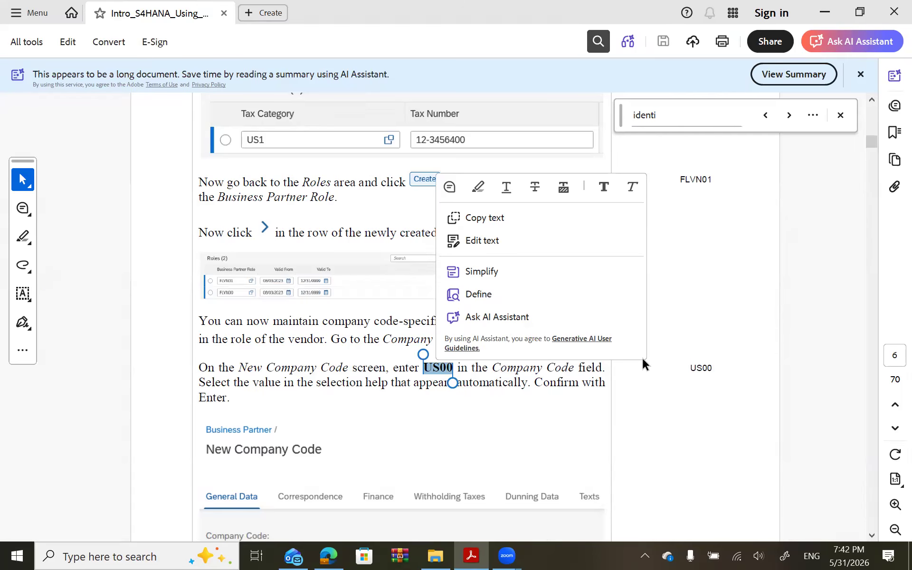
scroll(429, 388, "down", 1)
scroll(429, 389, "down", 2)
scroll(430, 389, "down", 1)
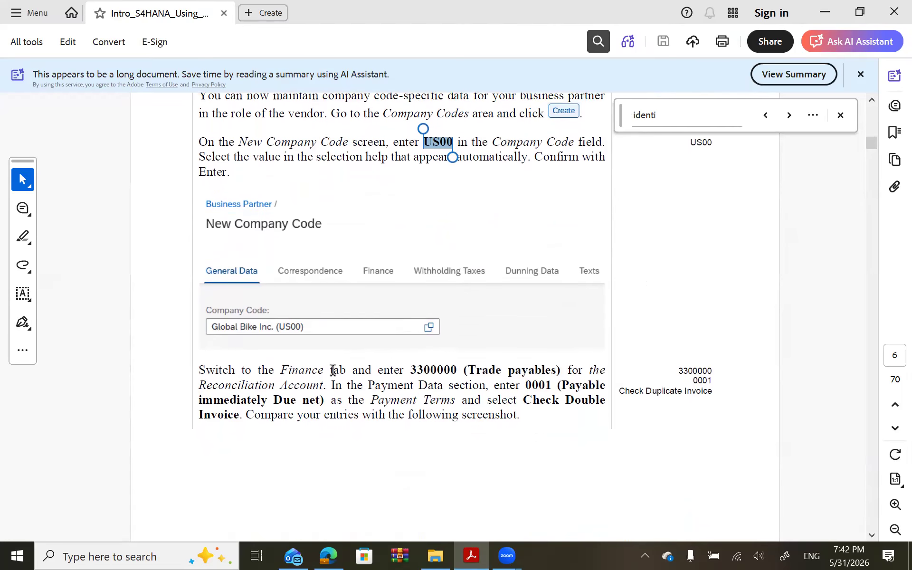
double_click(429, 370)
key("ctrl+c")
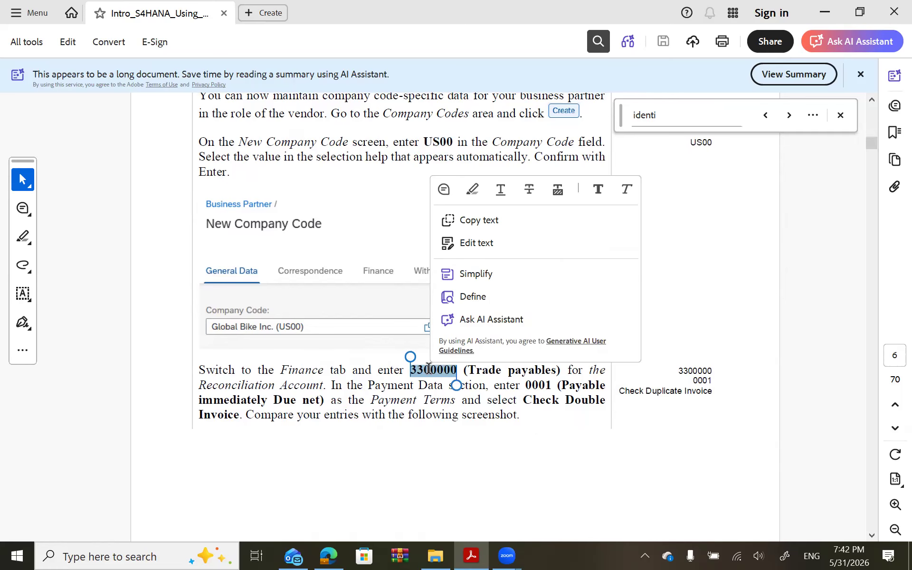
key("alt+Tab")
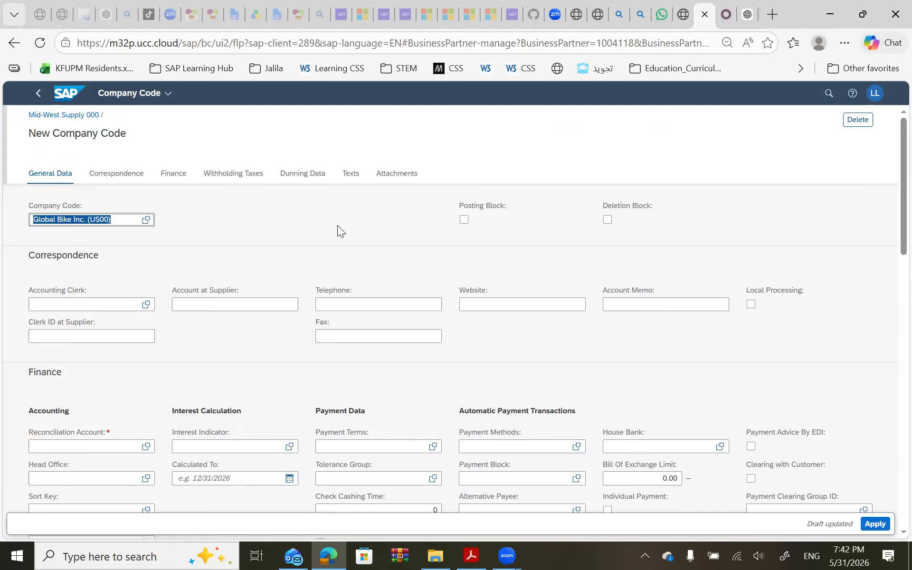
left_click(184, 168)
left_click(125, 250)
key("ctrl+v")
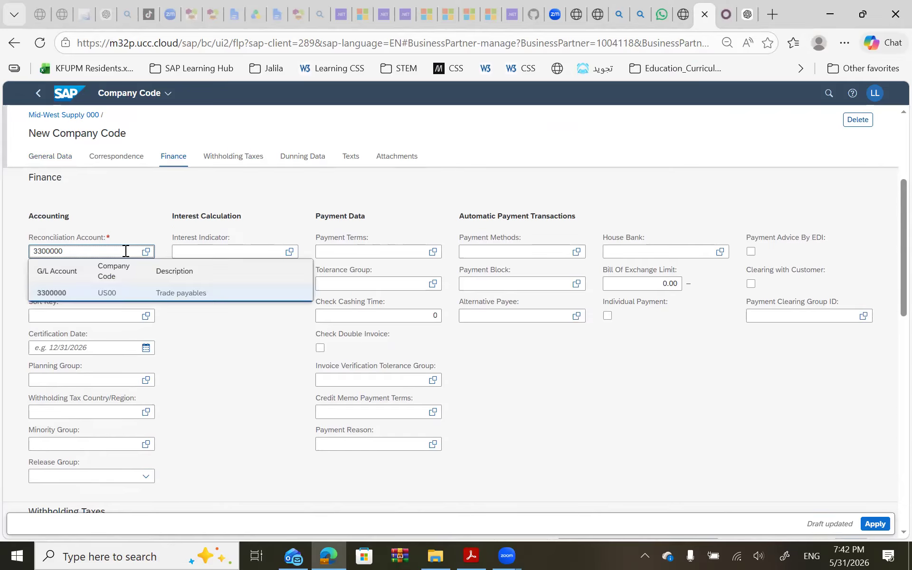
left_click(115, 293)
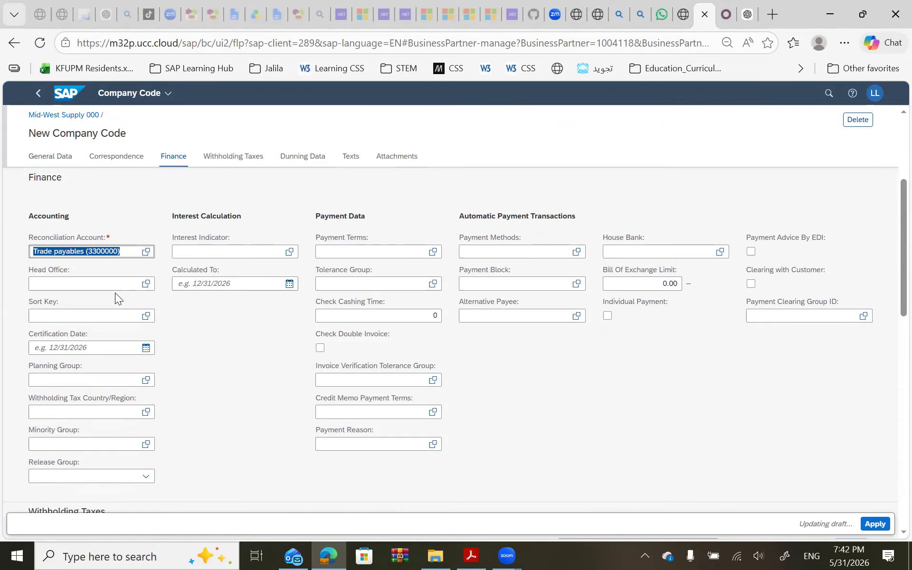
Step: Following the case study PDF, set the payment terms to 0001, Payable immediately Due net, and enable Check Double Invoice
key("alt+Tab")
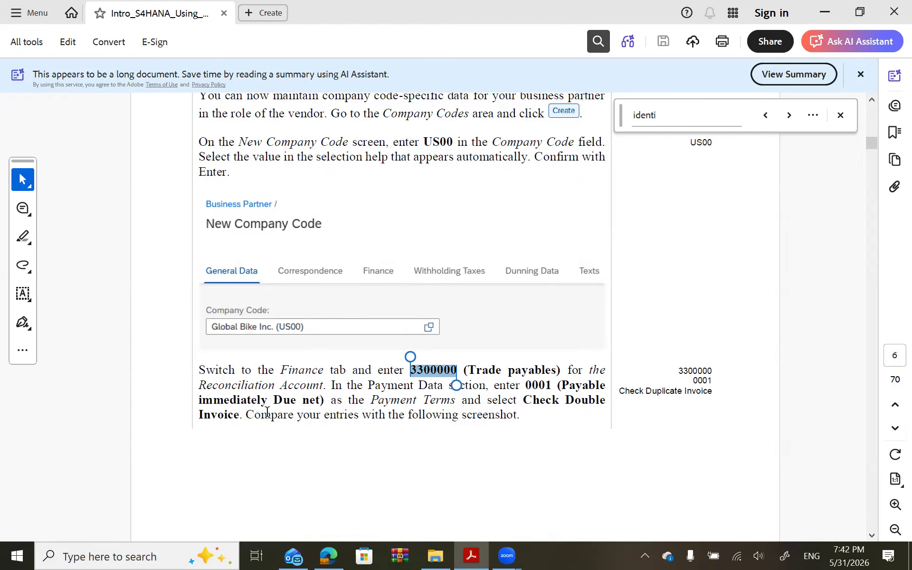
key("alt+Tab")
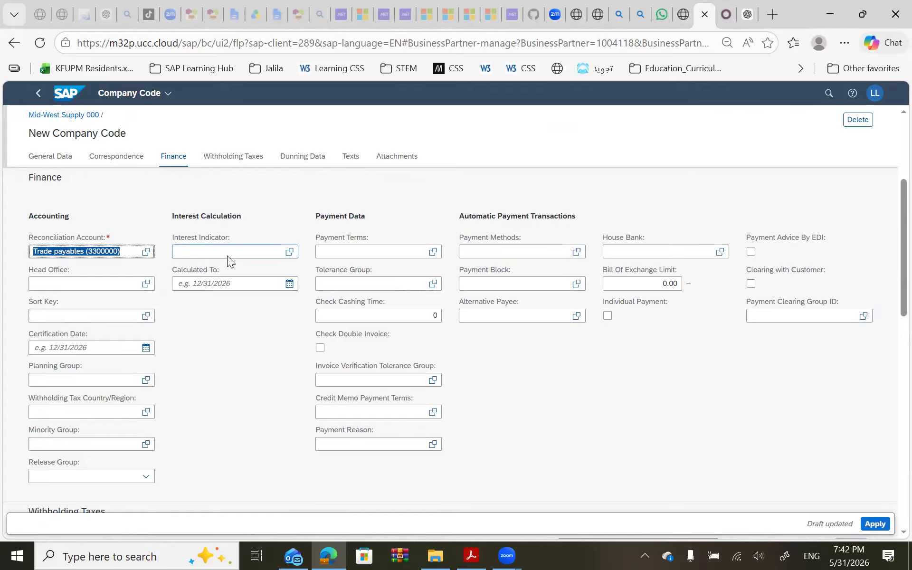
left_click(356, 248)
type("0001")
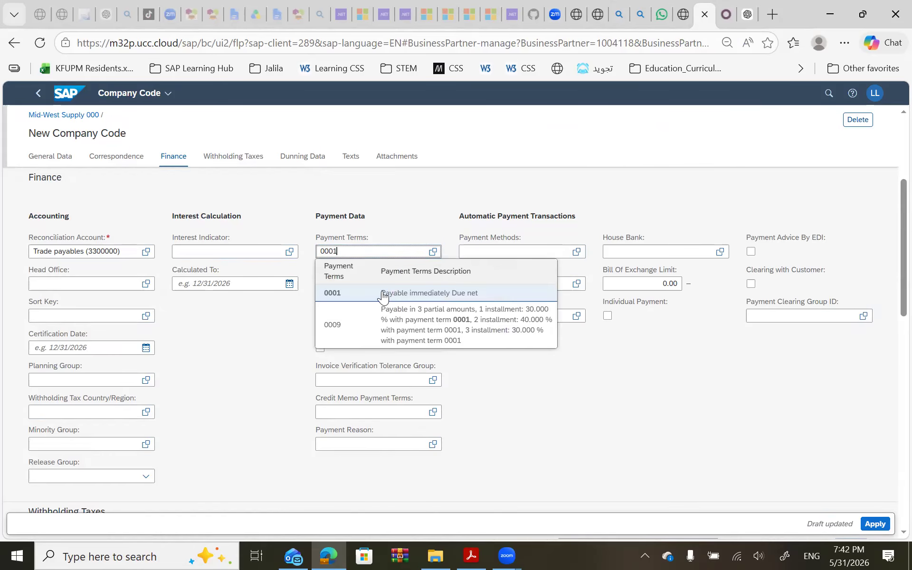
left_click(384, 293)
key("alt+Tab")
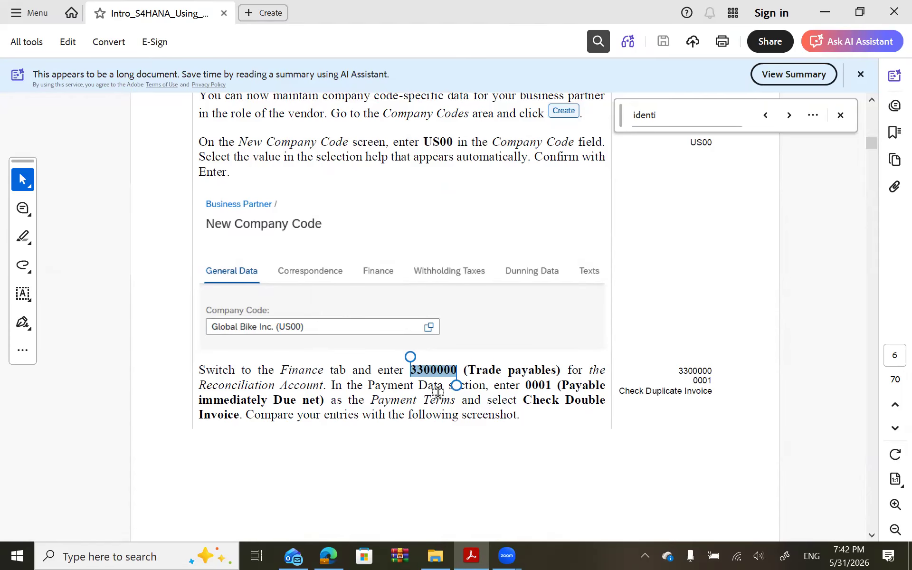
key("alt+Tab")
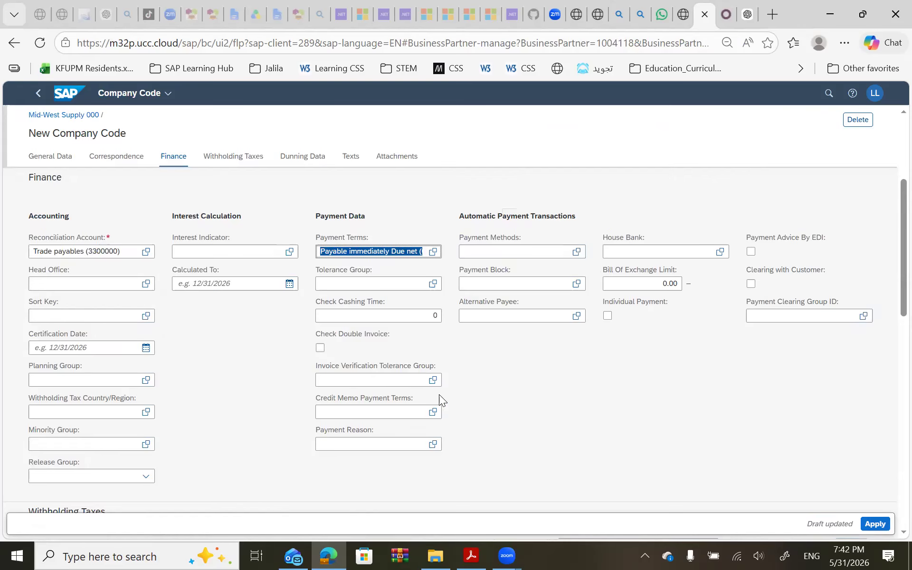
left_click(320, 349)
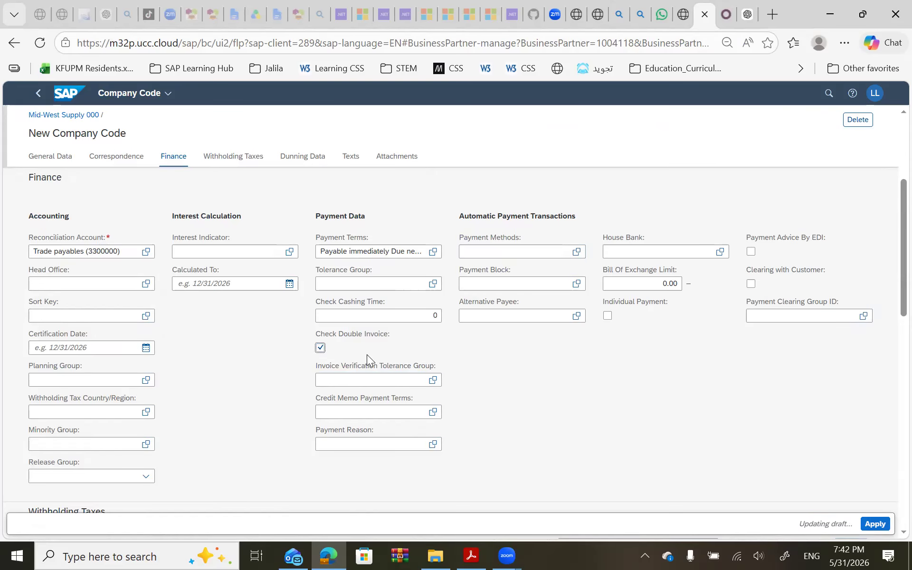
Step: Read the correspondence instructions in the case study PDF and enter LEARN-000 as the Clerk ID at Supplier
key("alt+Tab")
scroll(564, 378, "down", 10)
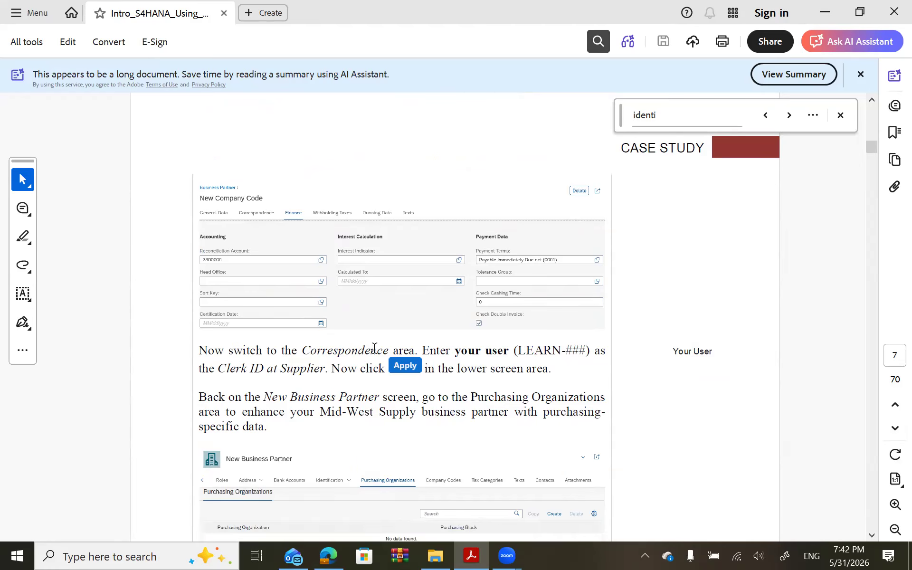
key("alt+Tab")
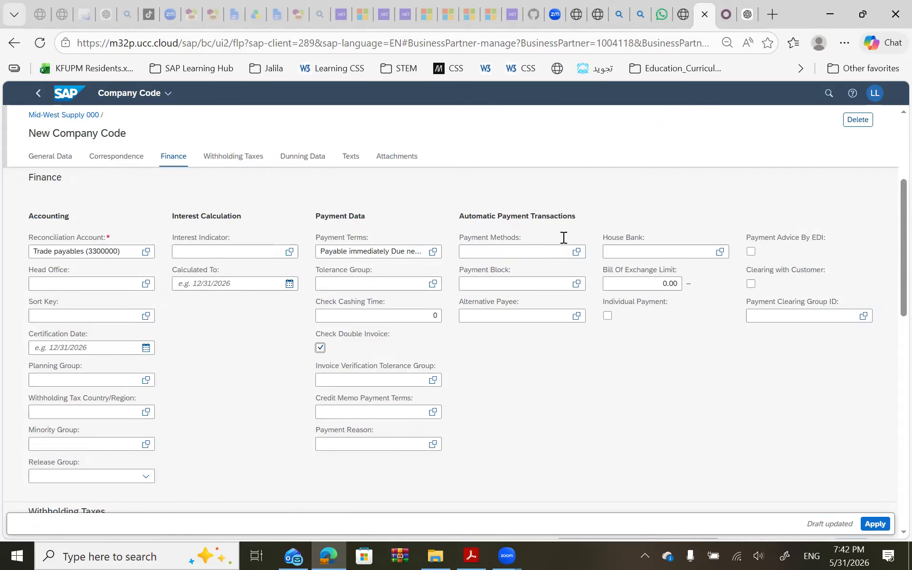
left_click(534, 245)
left_click(124, 156)
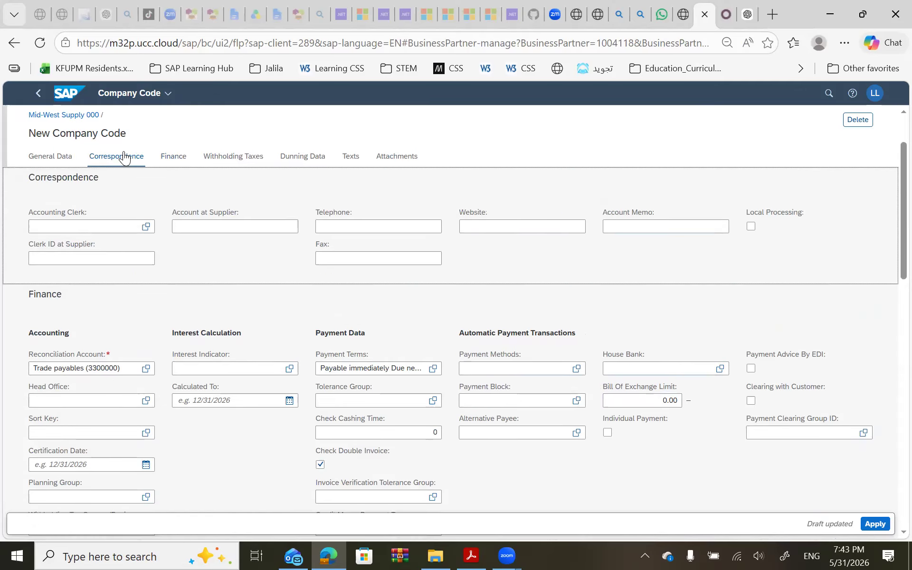
left_click(115, 256)
type("LEARN-000")
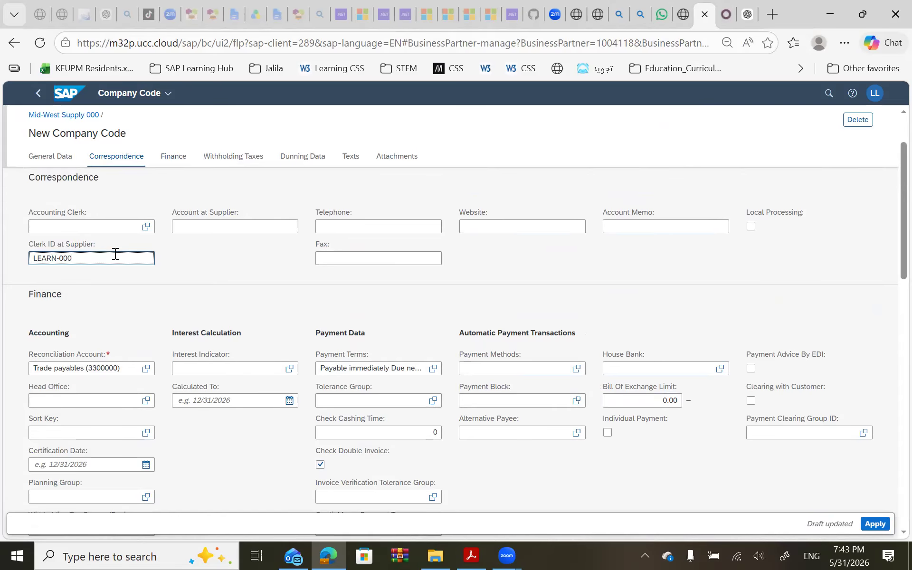
Step: Review the purchasing organization instructions in the case study PDF and apply the new company code data
key("alt+Tab")
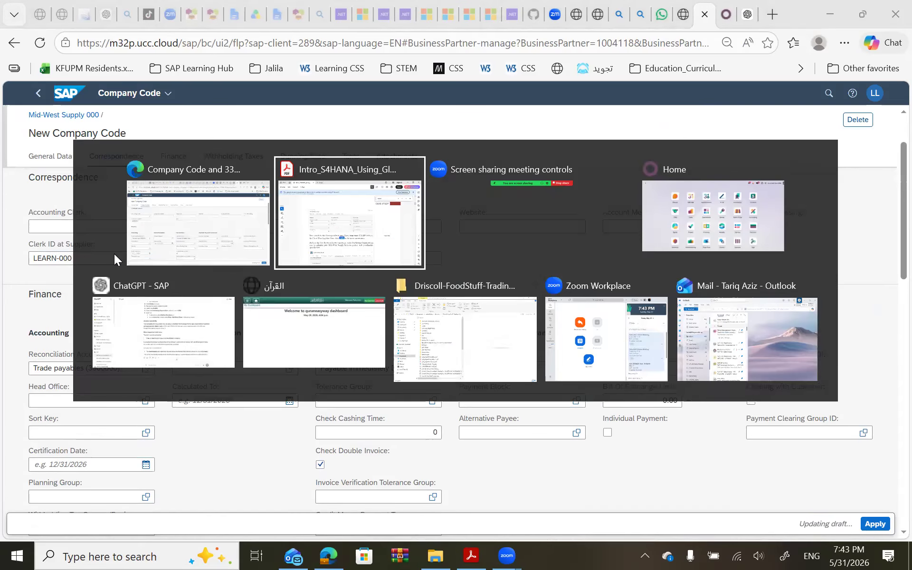
scroll(242, 386, "down", 1)
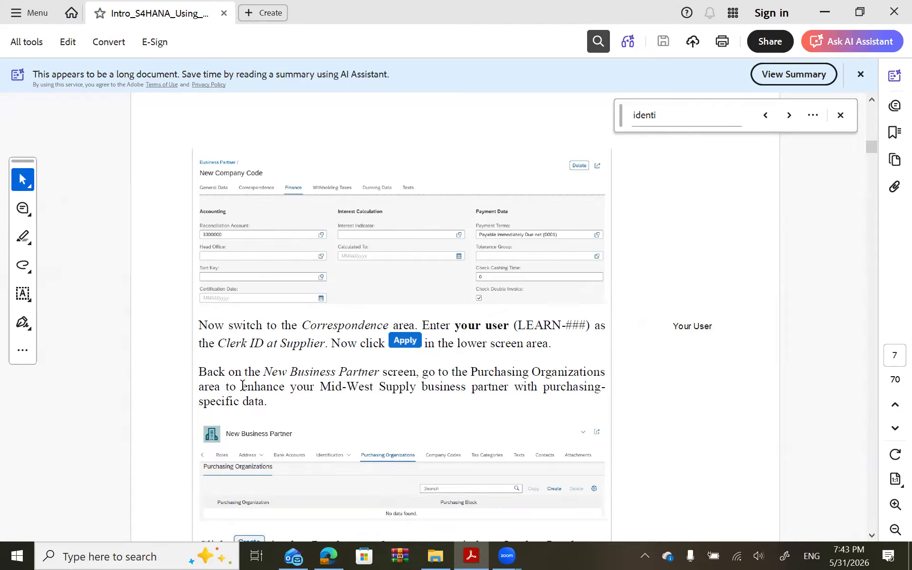
scroll(242, 385, "down", 5)
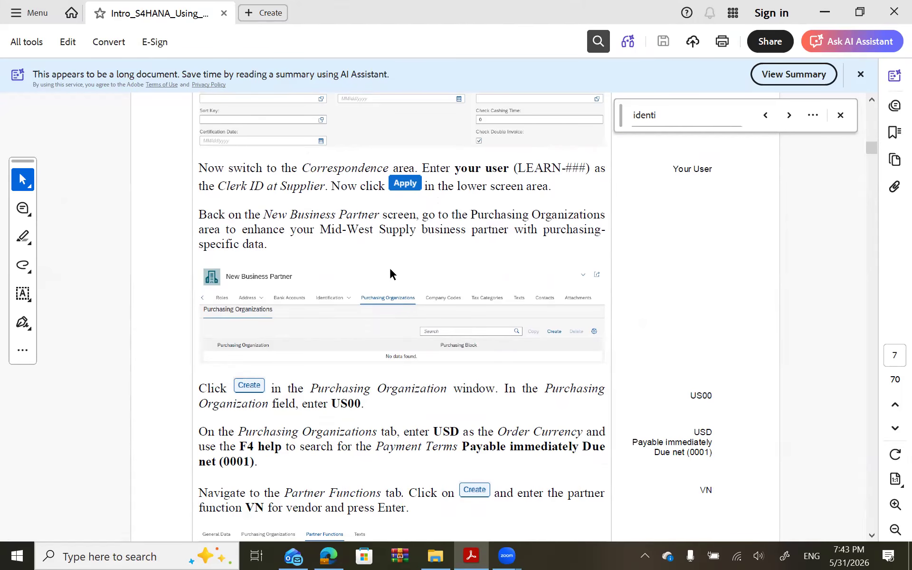
key("alt+Tab")
left_click(873, 524)
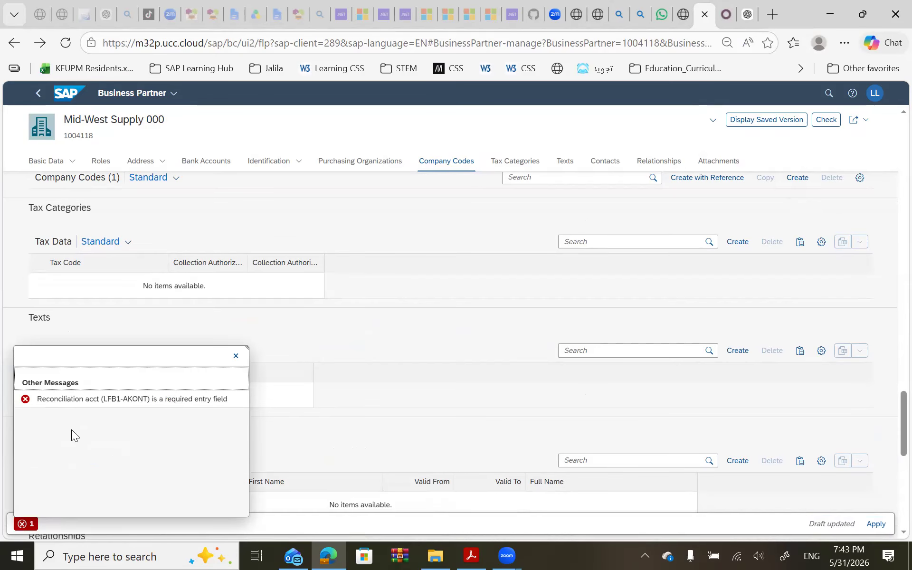
Step: Close the error message and open the US00 company code entry to check its reconciliation account and other Finance data
left_click(236, 356)
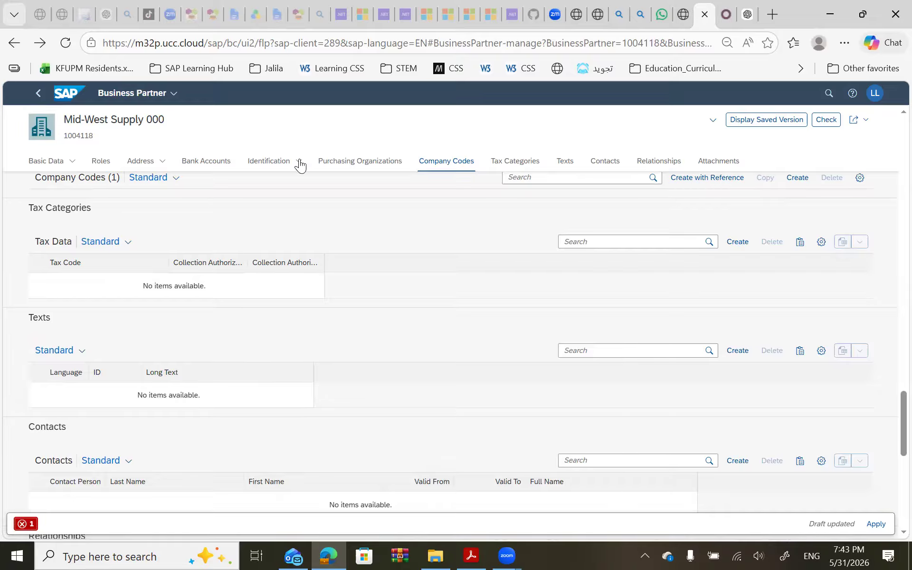
left_click(455, 170)
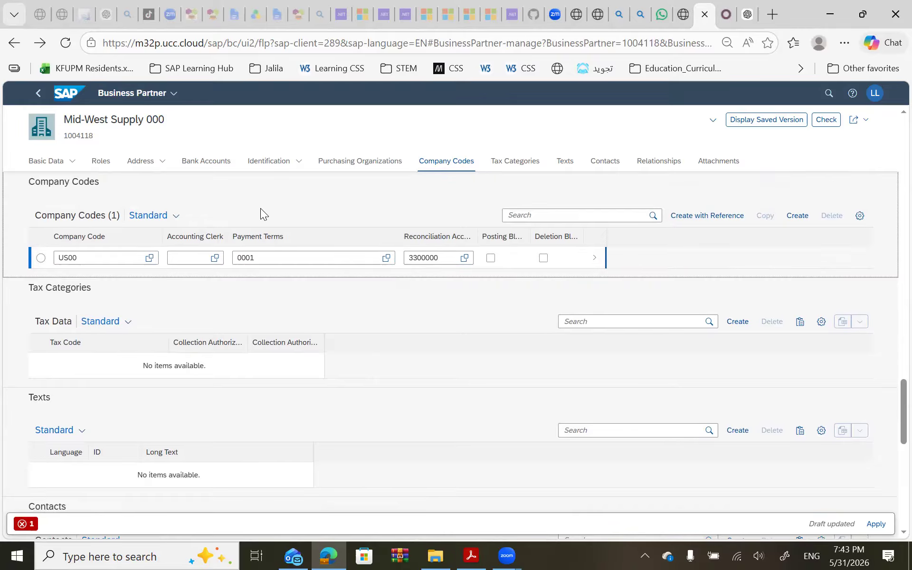
scroll(240, 306, "down", 1)
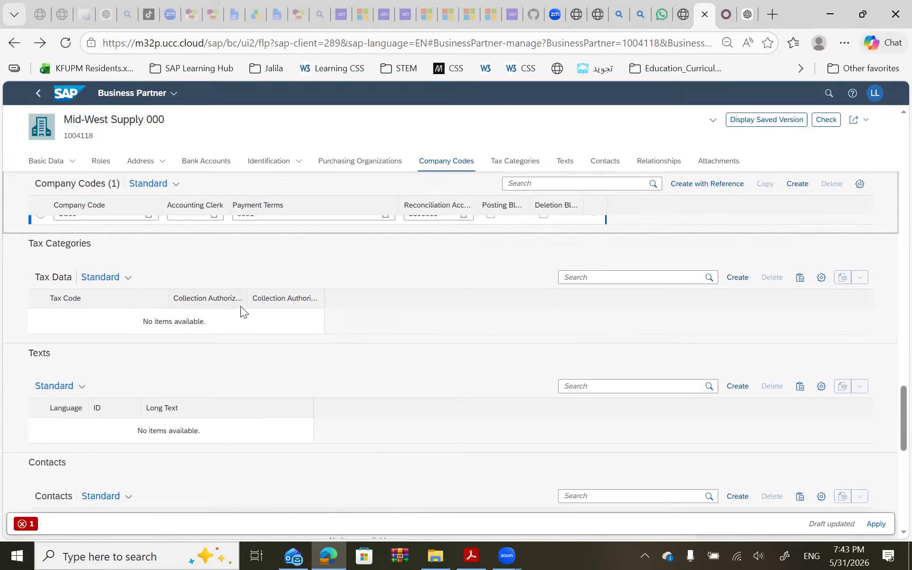
scroll(241, 306, "up", 3)
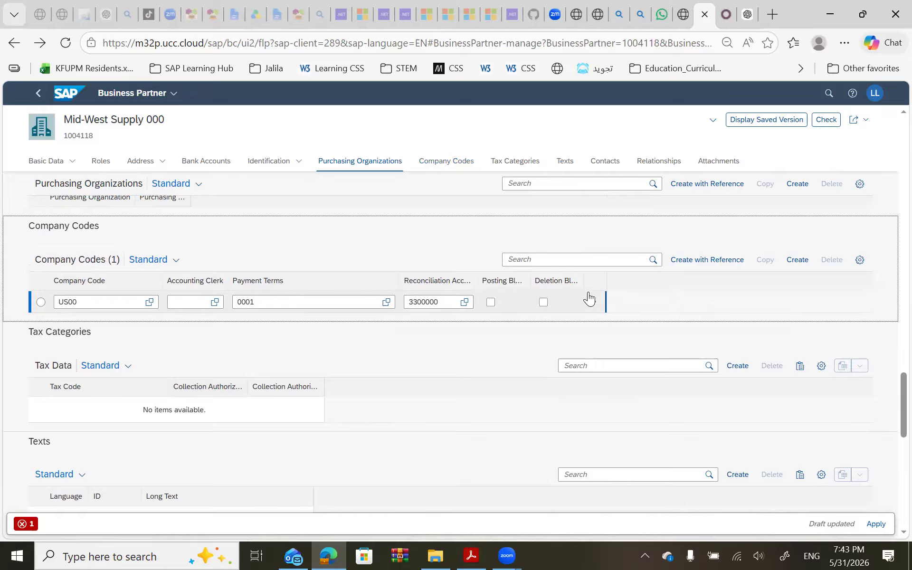
left_click(437, 302)
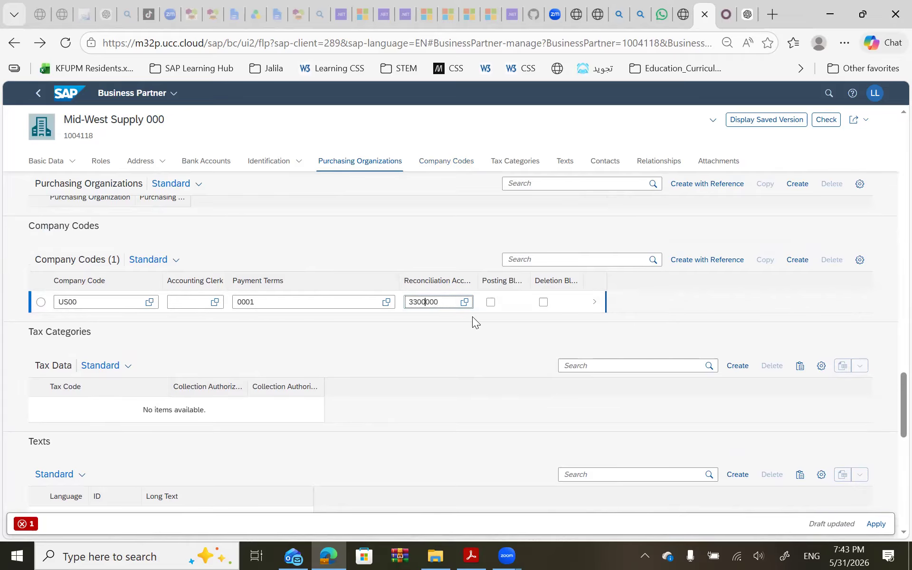
left_click(597, 307)
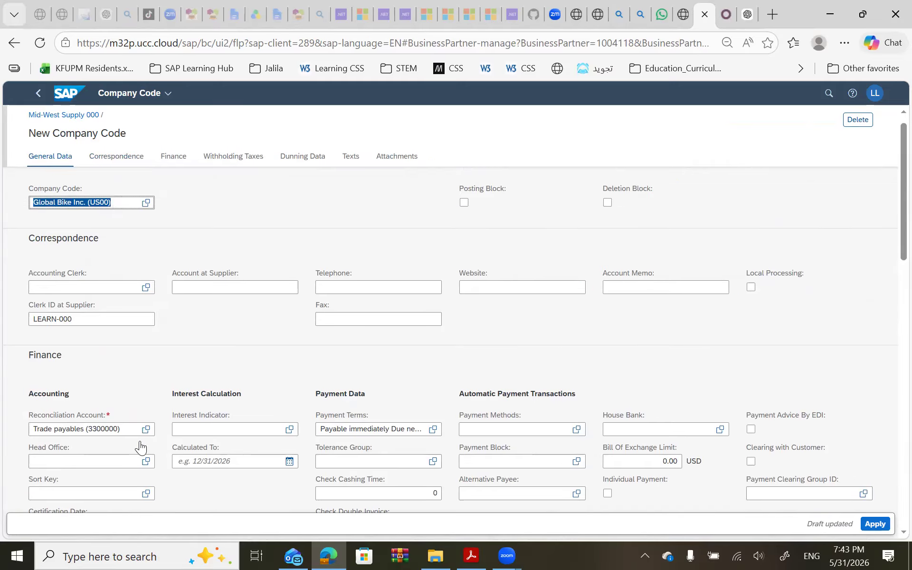
scroll(135, 442, "down", 5)
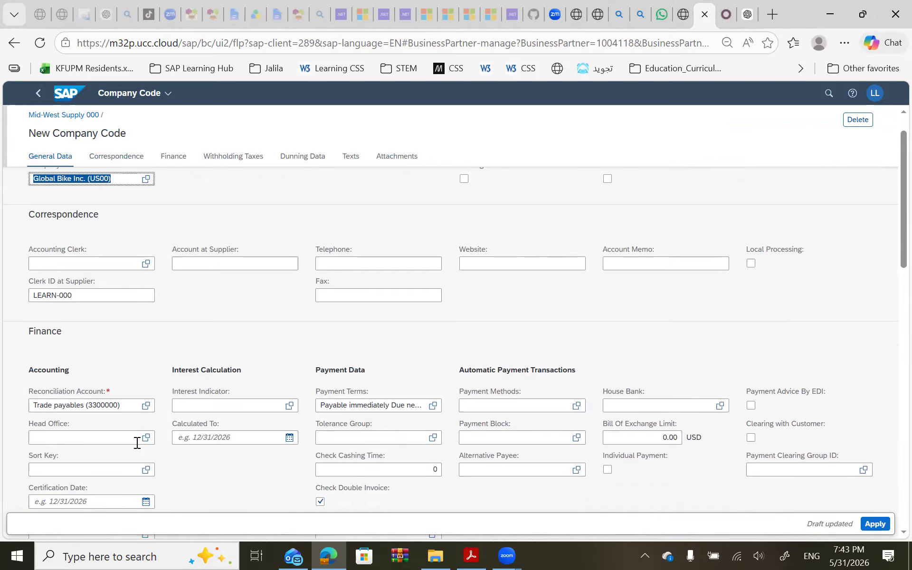
scroll(135, 441, "up", 1)
Step: Compare the company code's reconciliation account, payment terms and double invoice setting with the instructions and screenshot in the case study PDF
key("alt+Tab")
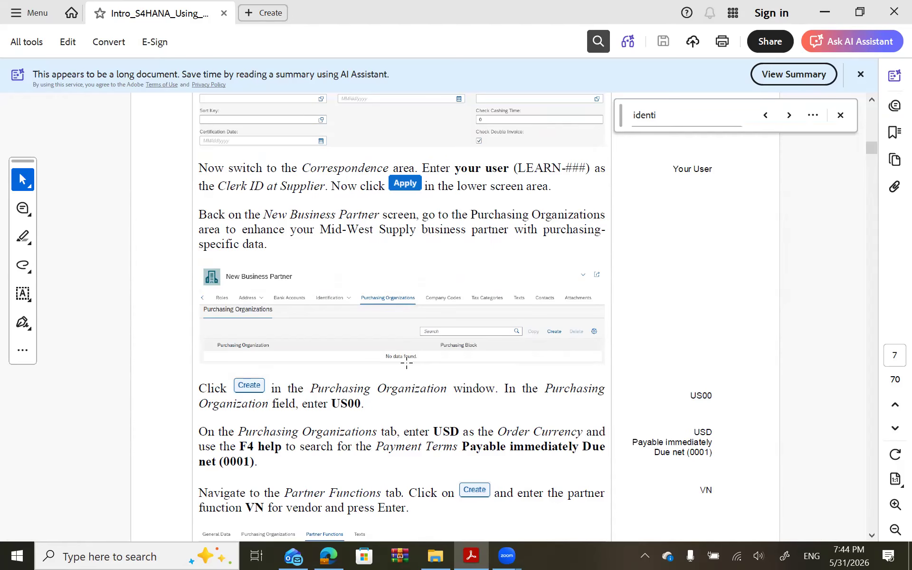
scroll(406, 370, "up", 10)
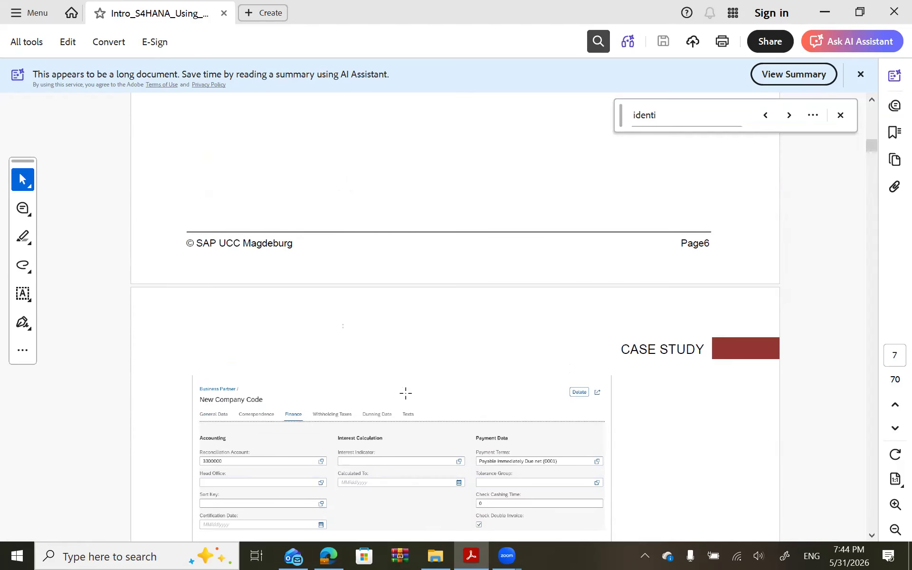
scroll(406, 393, "up", 2)
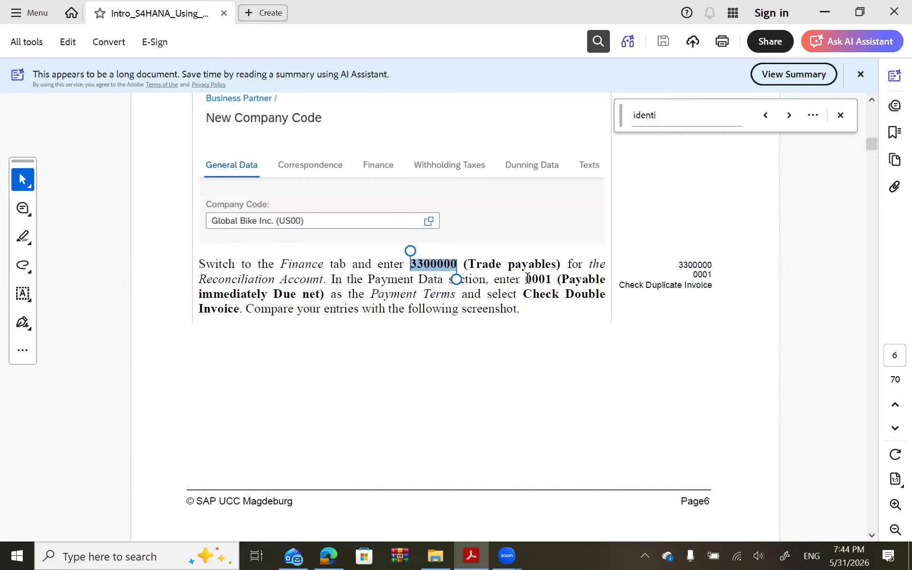
key("alt+Tab")
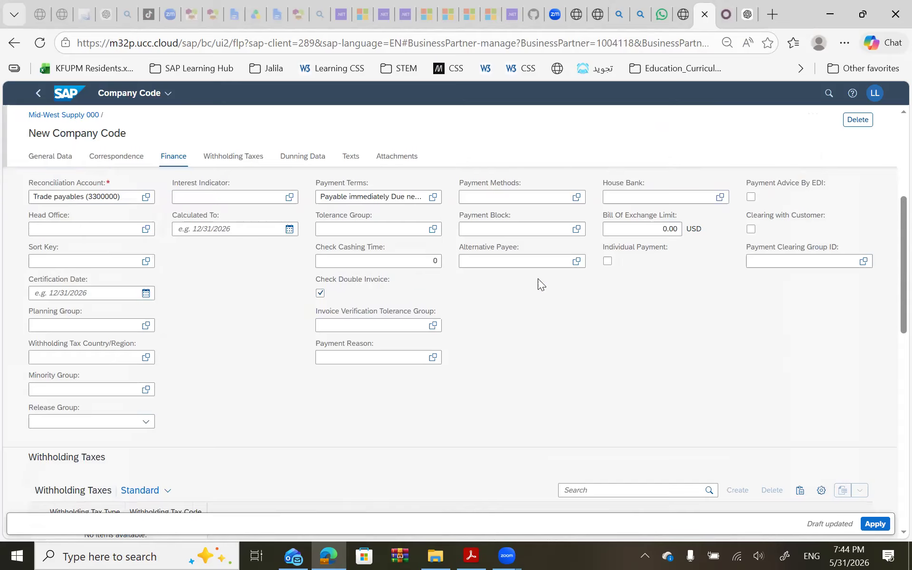
key("alt+Tab")
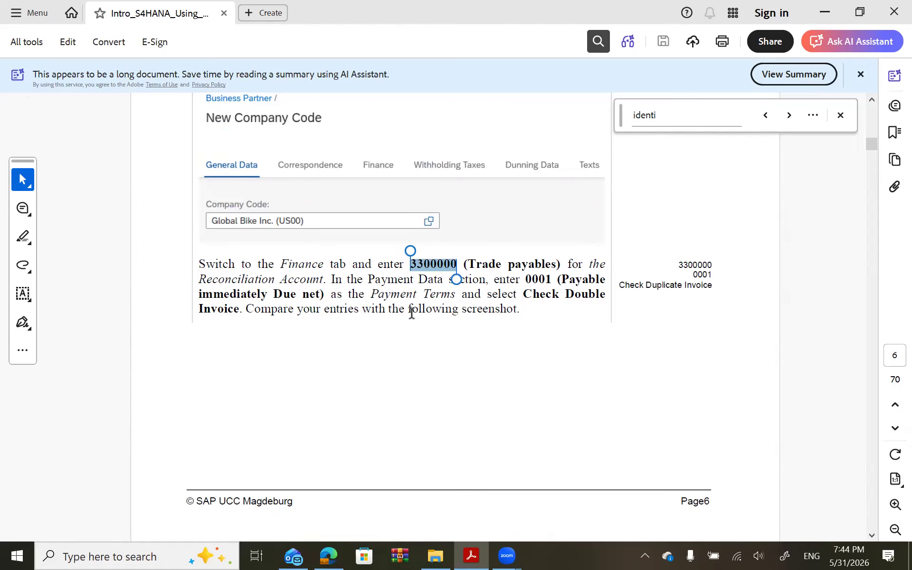
scroll(411, 310, "down", 10)
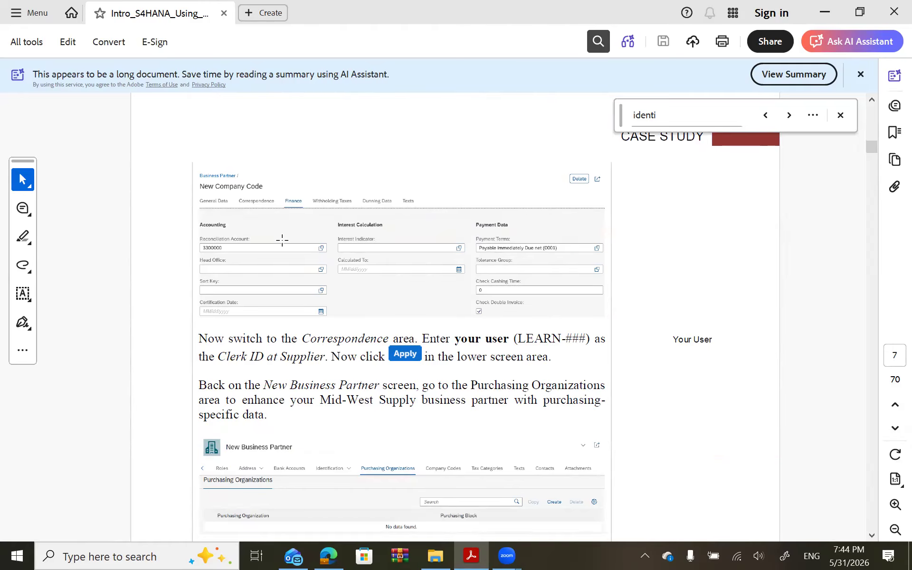
key("alt+Tab")
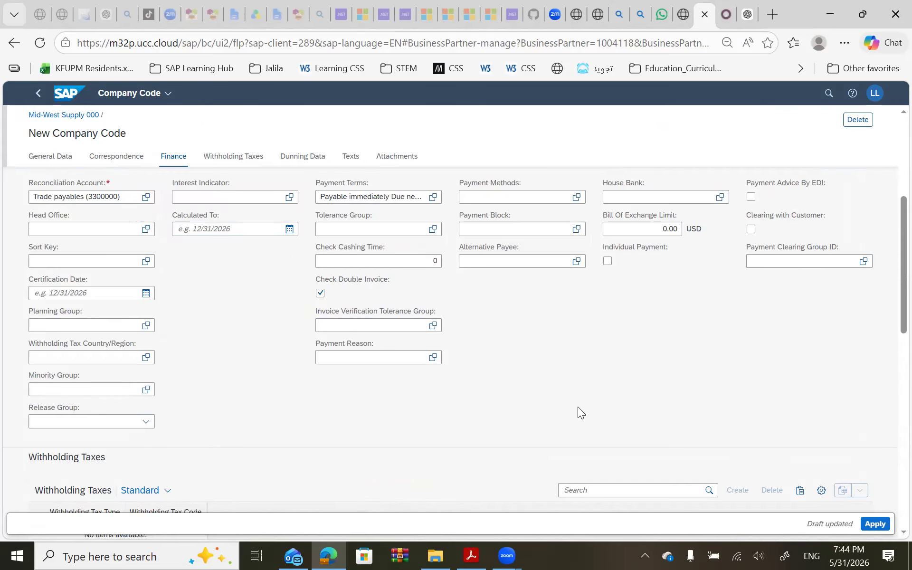
Step: Apply the company code and supplier role data, and save the Mid-West Supply 000 business partner
left_click(875, 524)
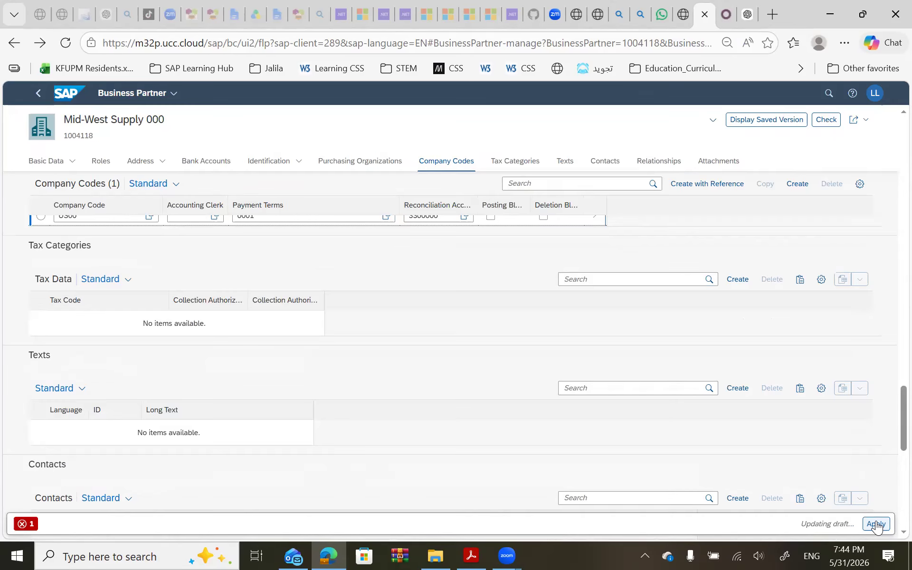
left_click(877, 524)
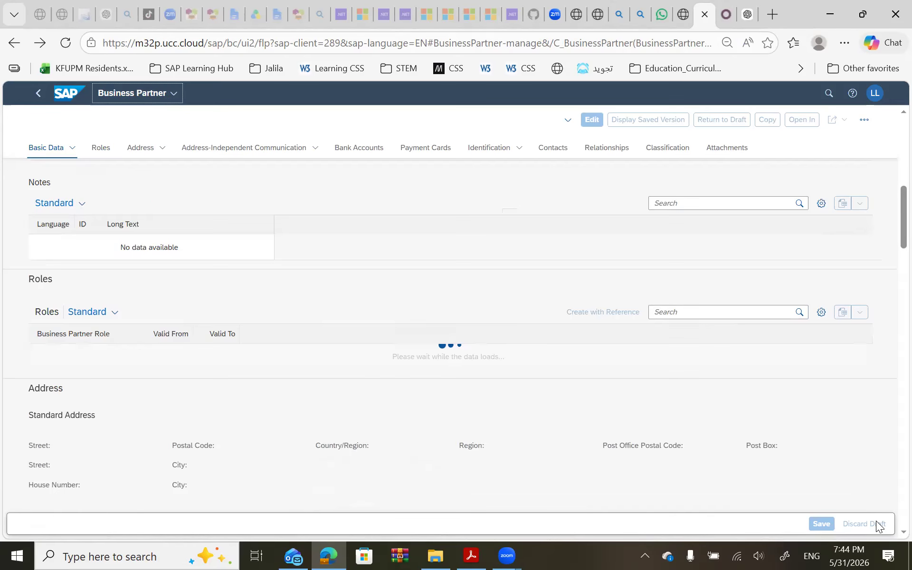
scroll(868, 430, "up", 4)
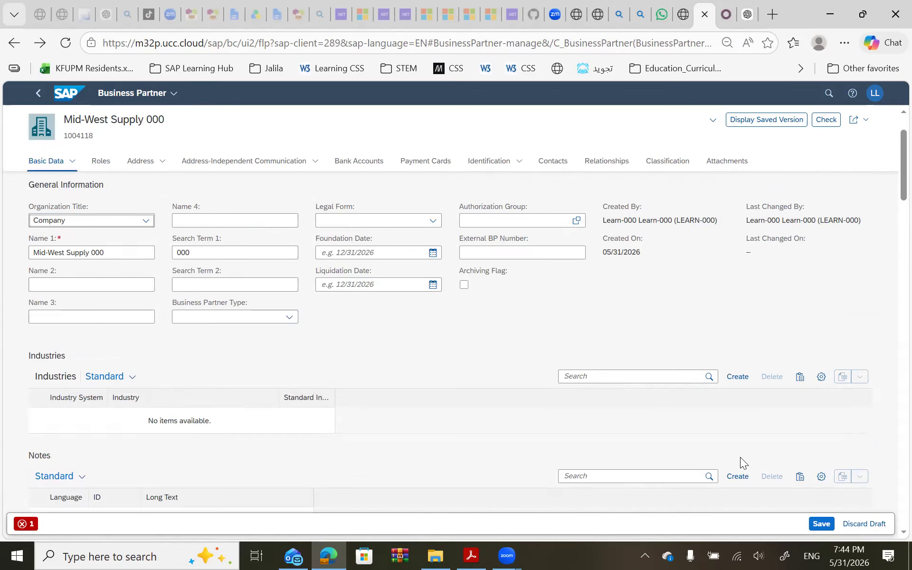
left_click(20, 535)
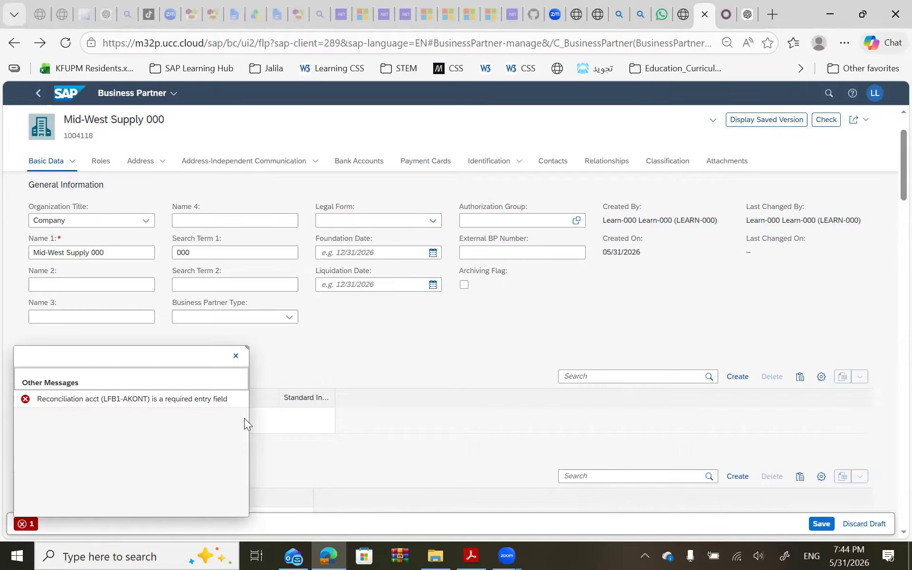
left_click(821, 525)
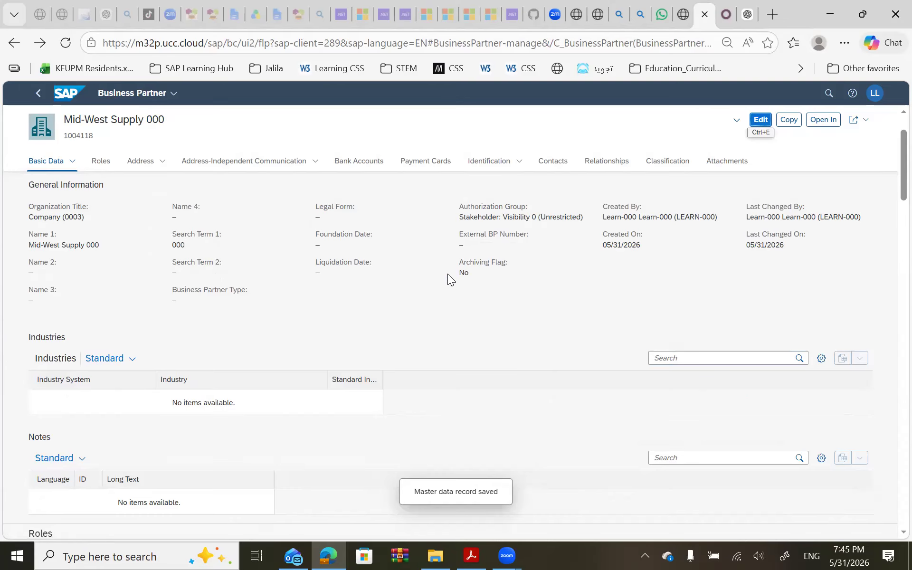
Step: Read the case study PDF's instructions for adding a purchasing organization and compare them with the saved business partner page
key("alt+Tab")
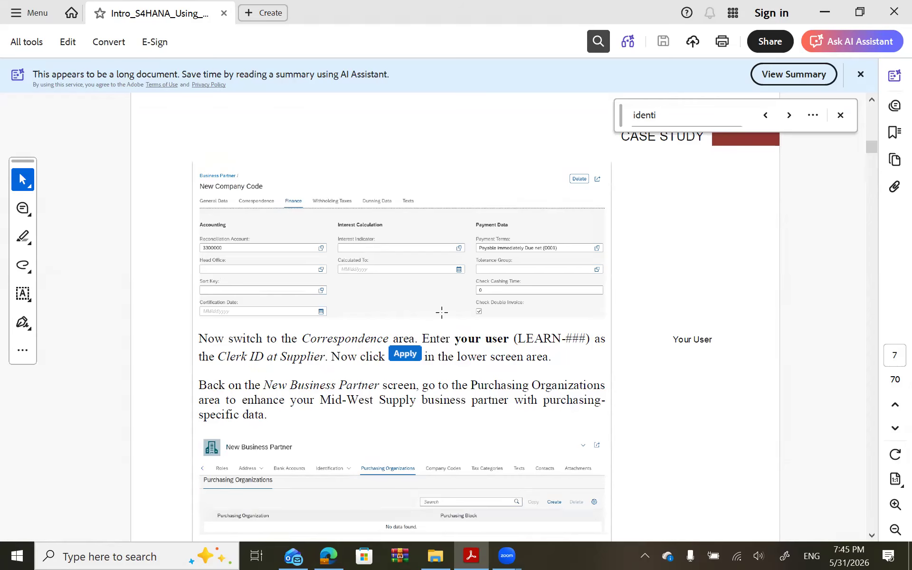
scroll(361, 387, "down", 5)
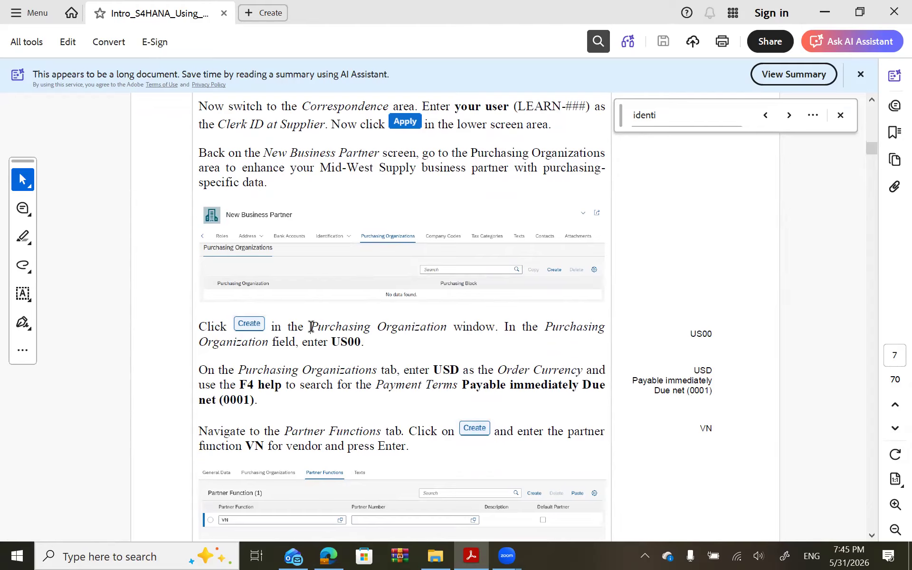
left_click_drag(312, 327, 429, 325)
right_click(427, 327)
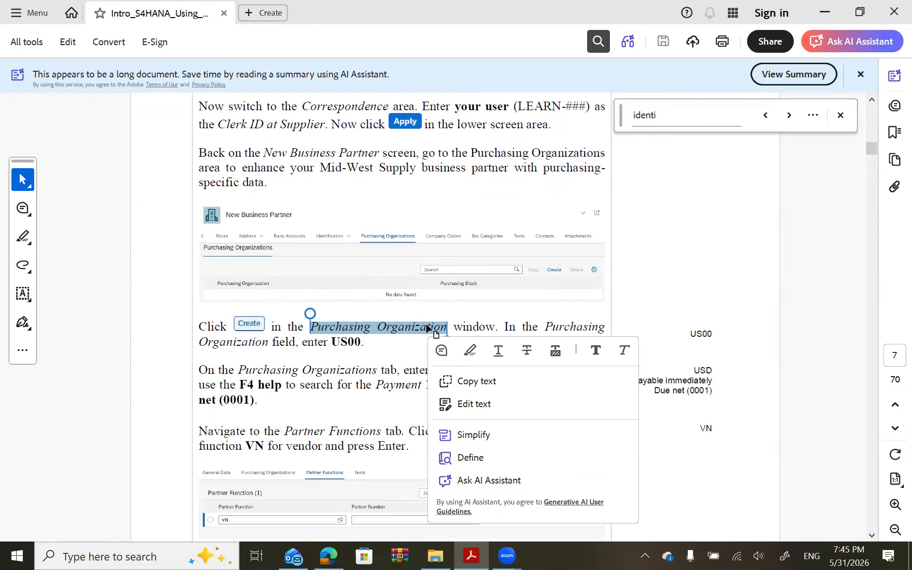
left_click(388, 332)
left_click(388, 331)
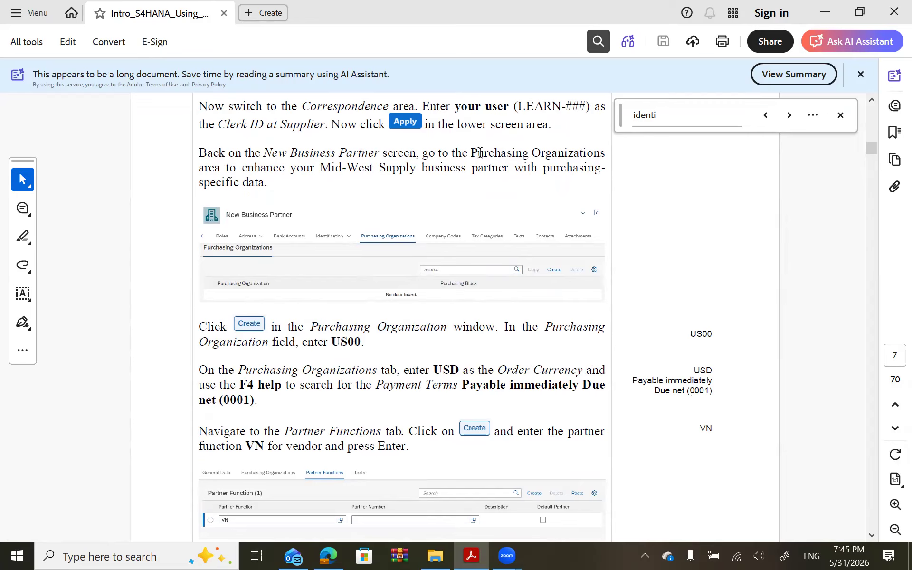
key("alt+Tab")
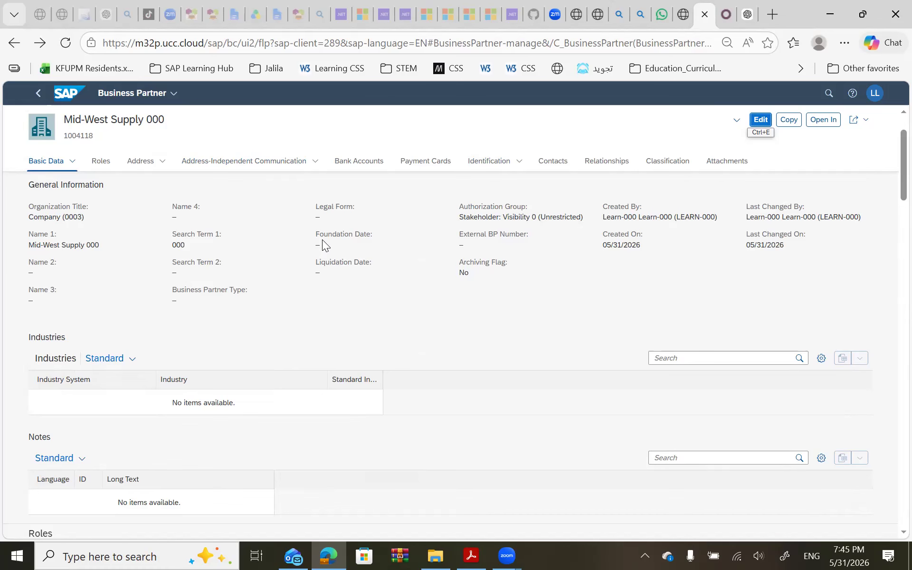
key("alt+Tab")
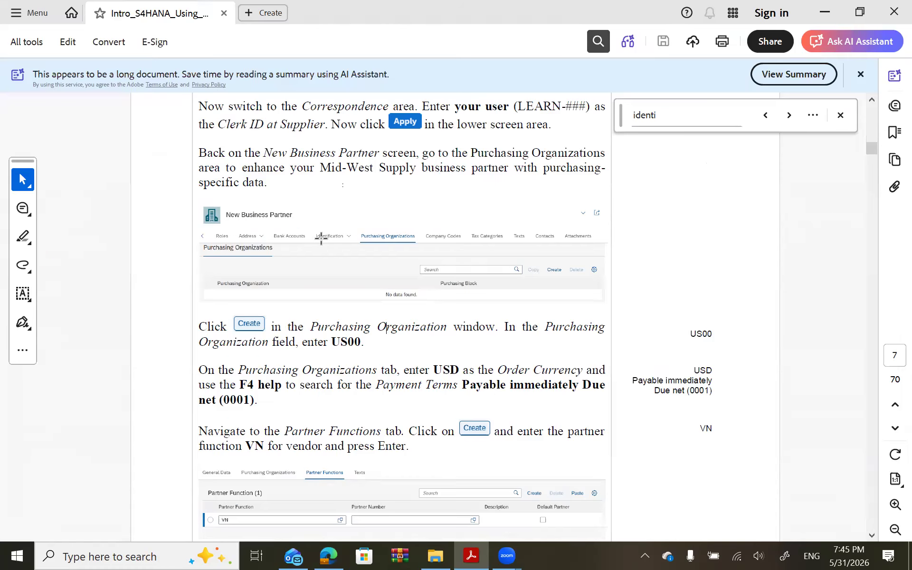
key("alt+Tab")
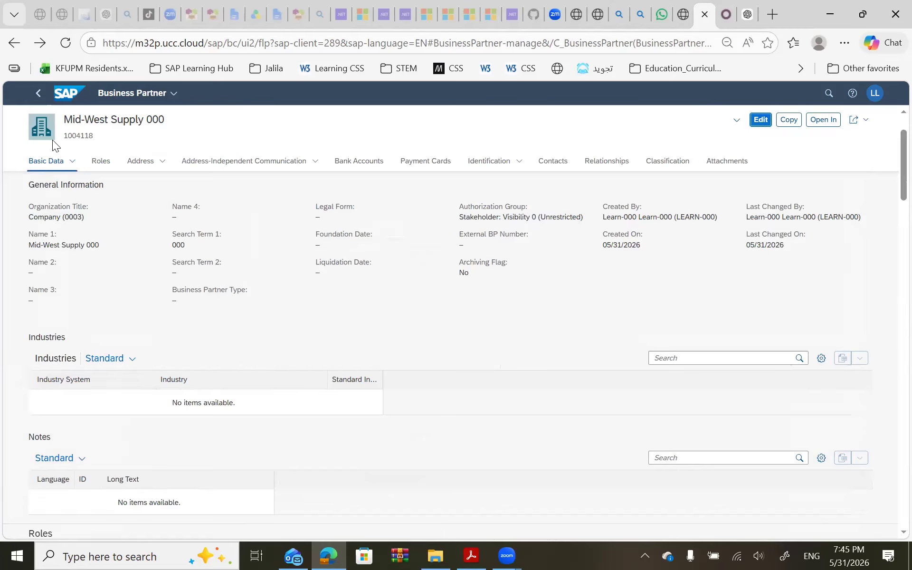
Step: Open the Vendor role (FLVN01) of Mid-West Supply 000 and go to its purchasing organizations
left_click(91, 162)
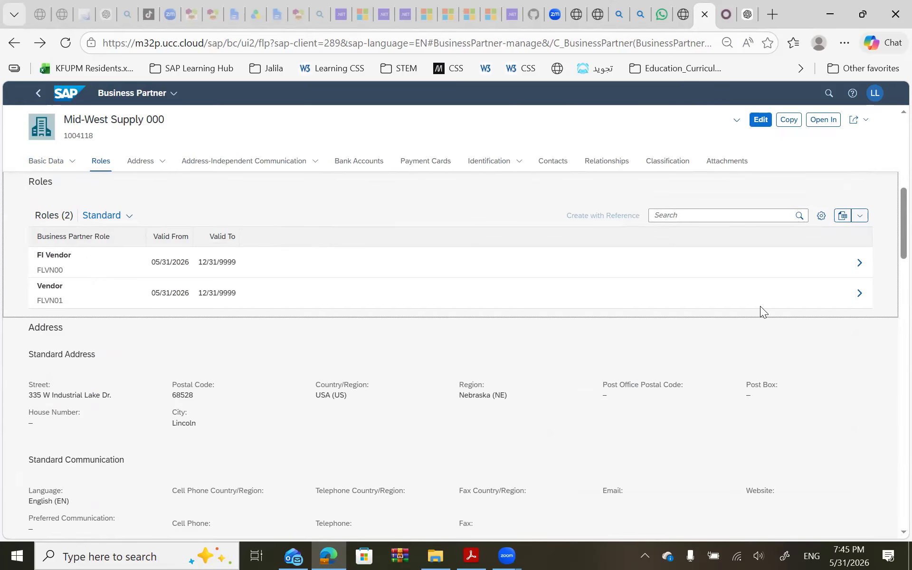
left_click(860, 295)
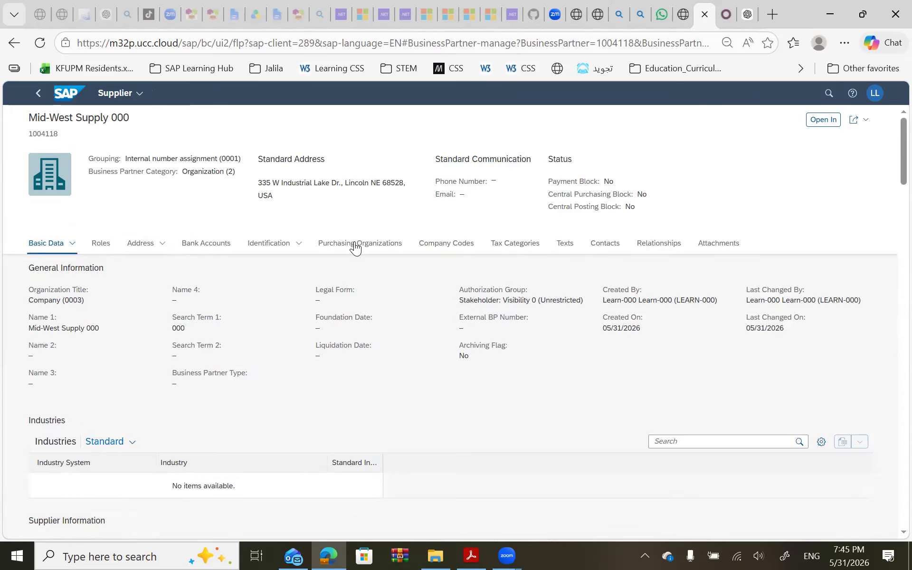
left_click(356, 244)
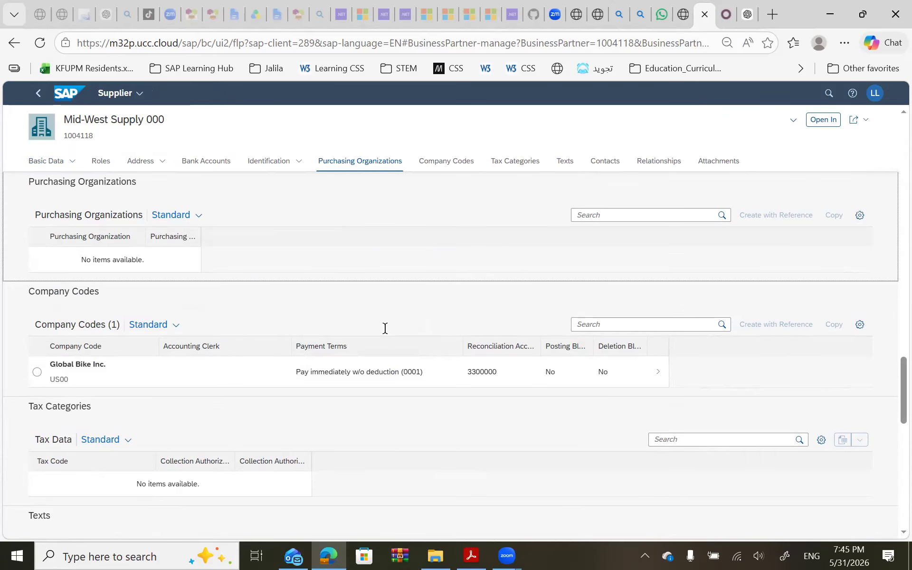
Step: Review the case study PDF's order currency, payment terms, partner function and final creation instructions, and return to the supplier's purchasing organizations
key("alt+Tab")
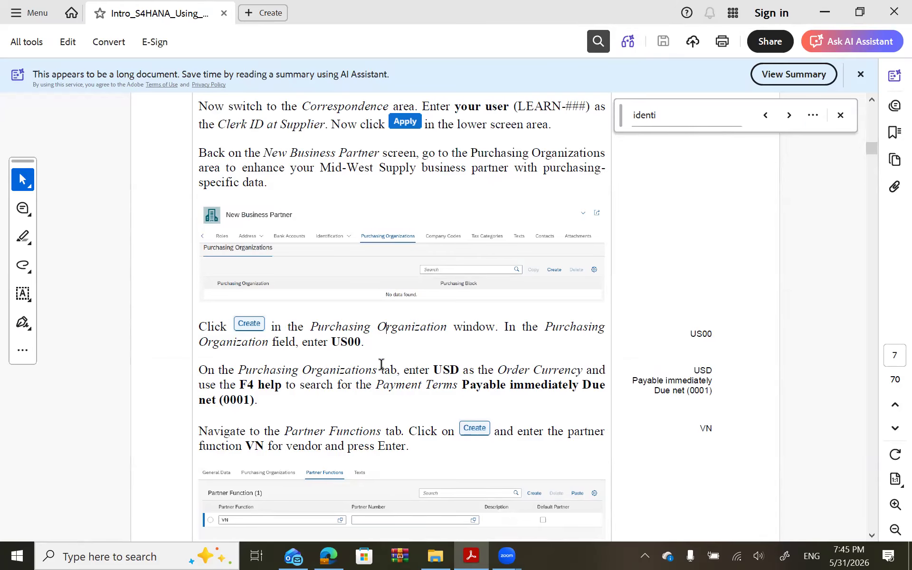
scroll(382, 364, "down", 3)
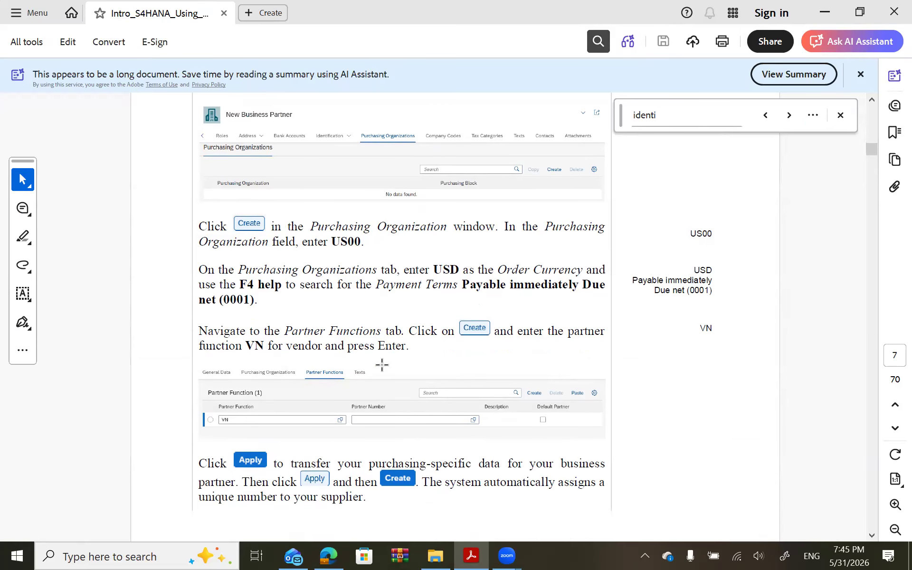
scroll(381, 364, "down", 2)
scroll(381, 364, "down", 4)
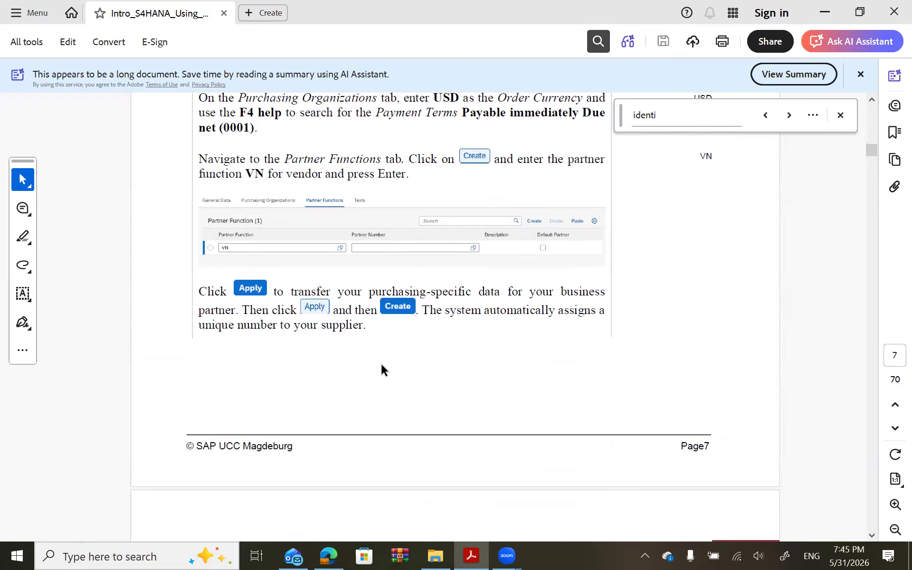
scroll(381, 364, "down", 5)
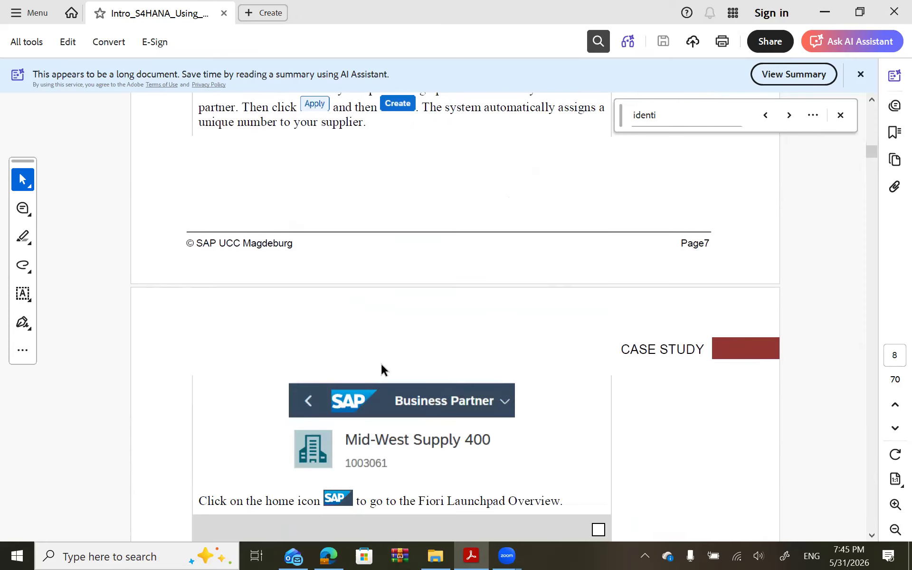
scroll(381, 369, "up", 8)
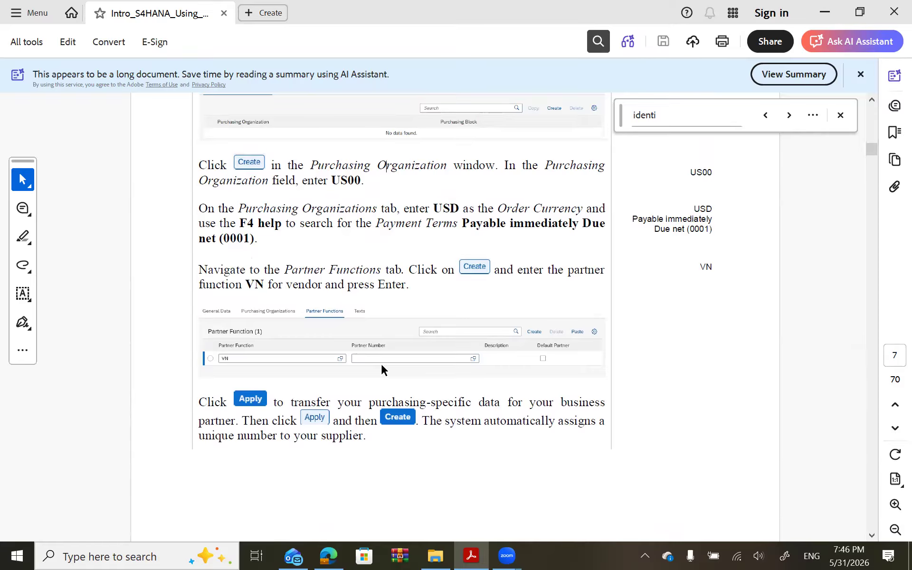
key("alt+Tab")
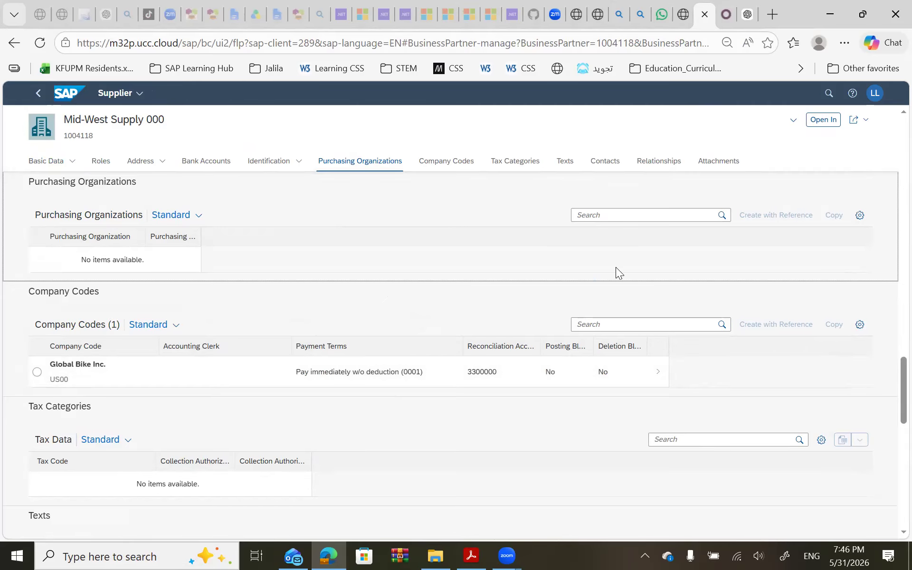
Step: Look through the Mid-West Supply 000 supplier page, from address details to attachments, for a place to maintain purchasing organization data
scroll(672, 227, "down", 7)
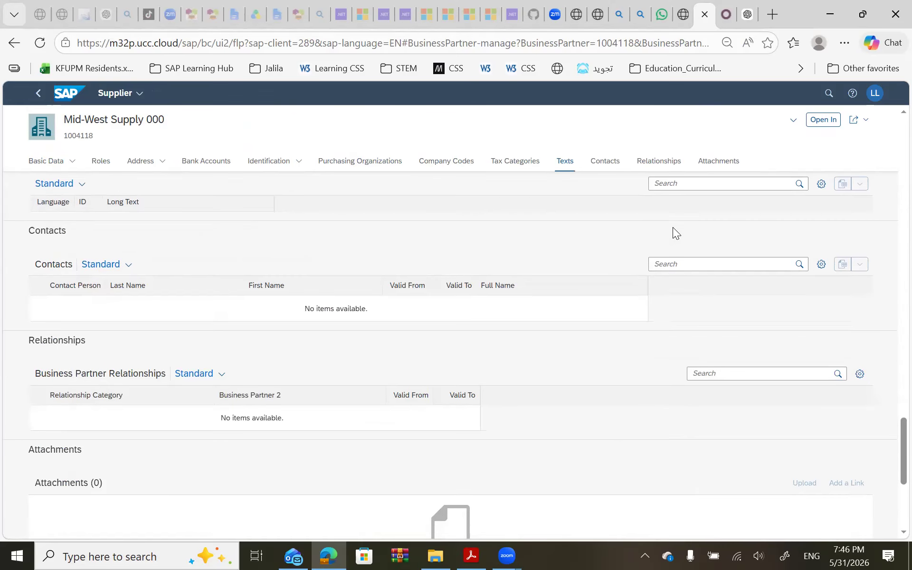
scroll(673, 227, "down", 3)
scroll(673, 227, "up", 13)
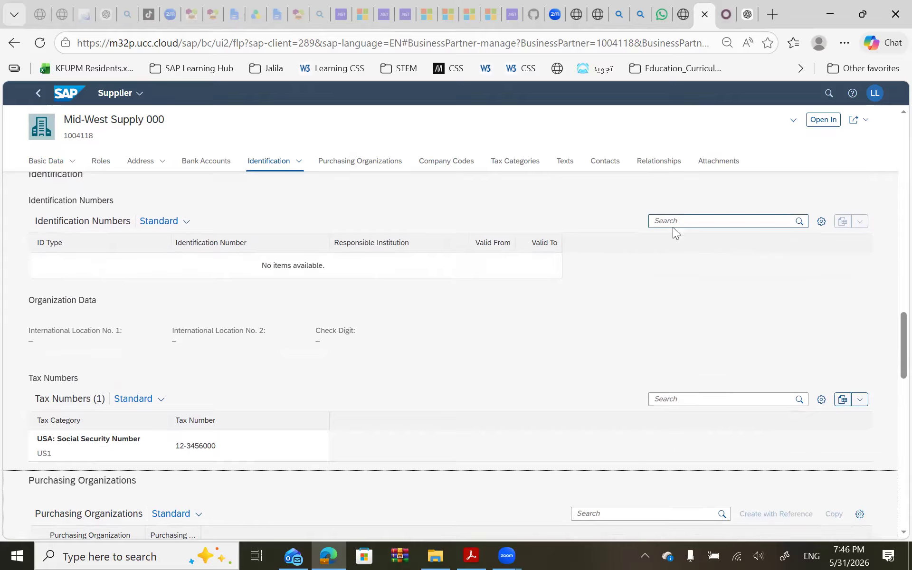
scroll(673, 228, "up", 4)
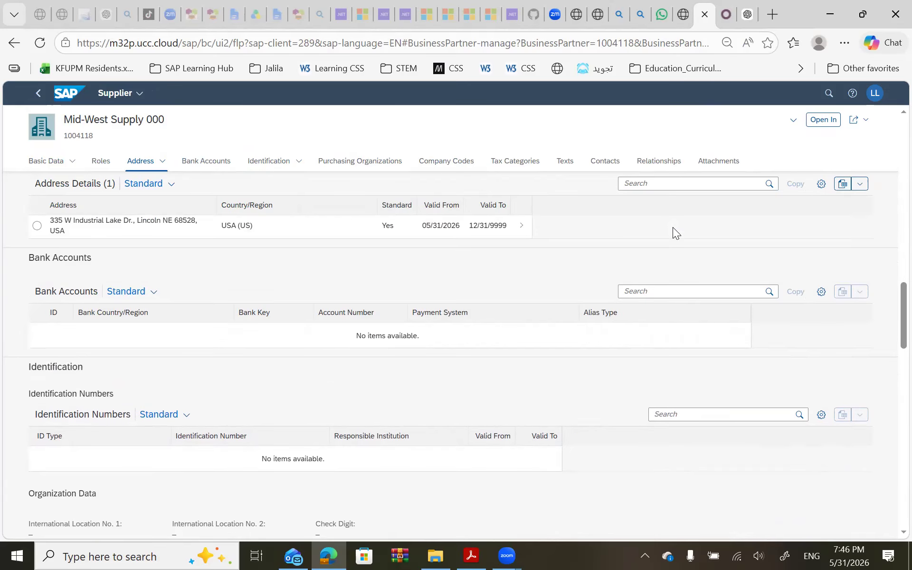
scroll(673, 227, "up", 3)
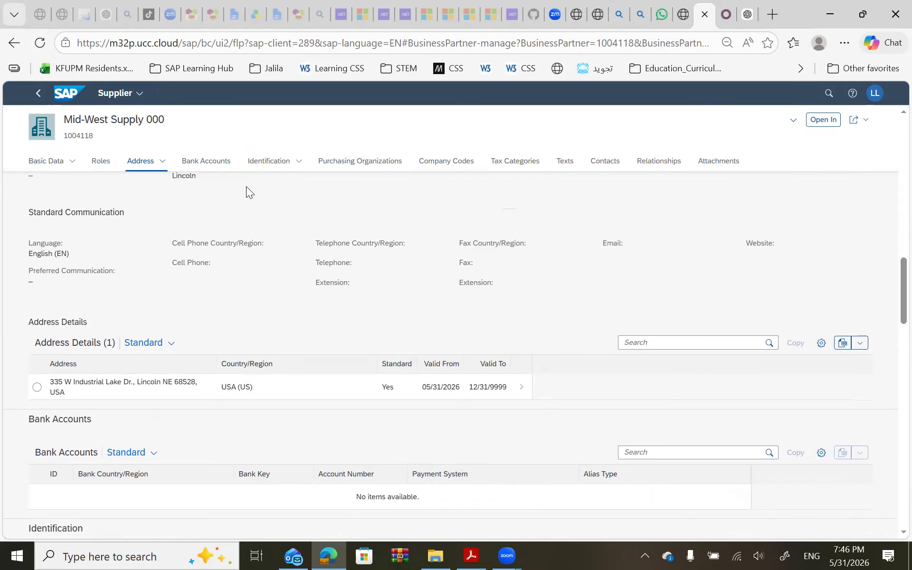
scroll(291, 299, "down", 7)
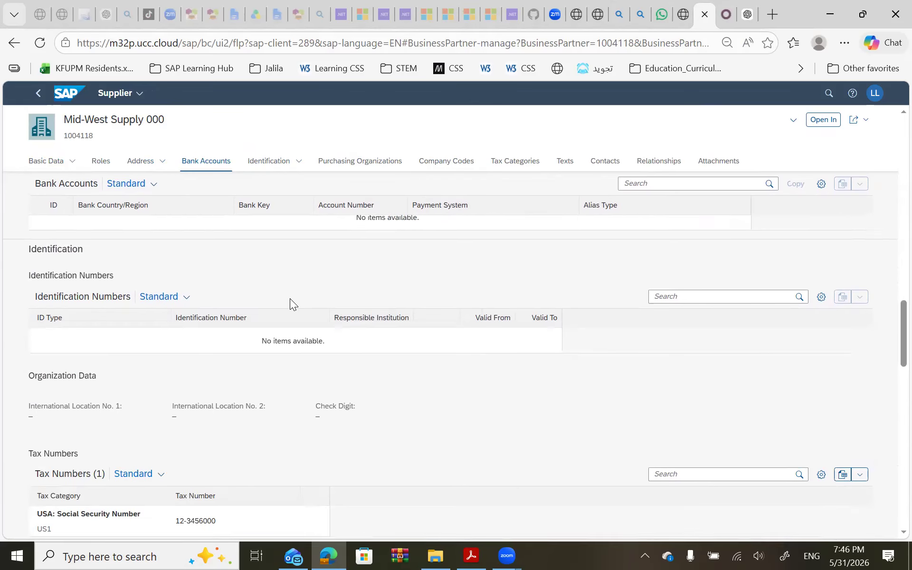
scroll(290, 299, "down", 2)
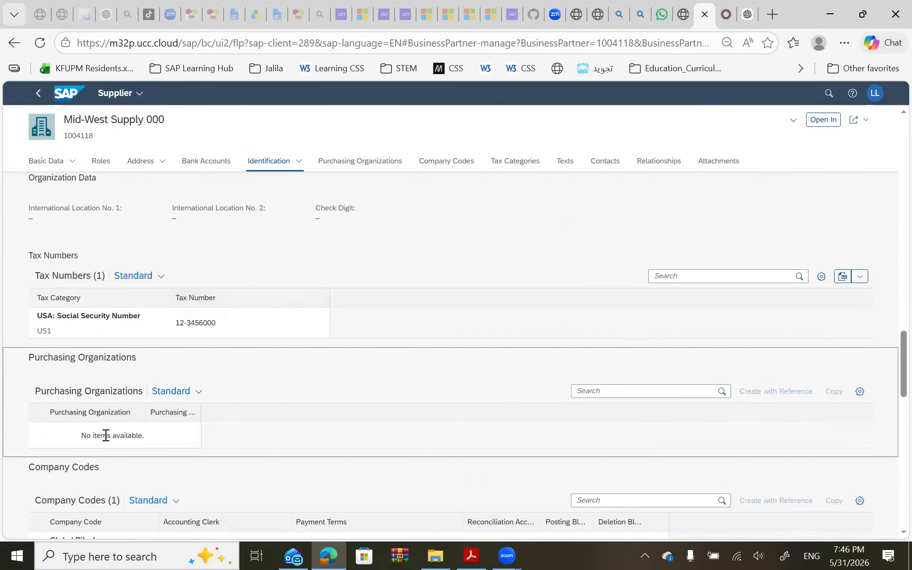
scroll(105, 436, "down", 3)
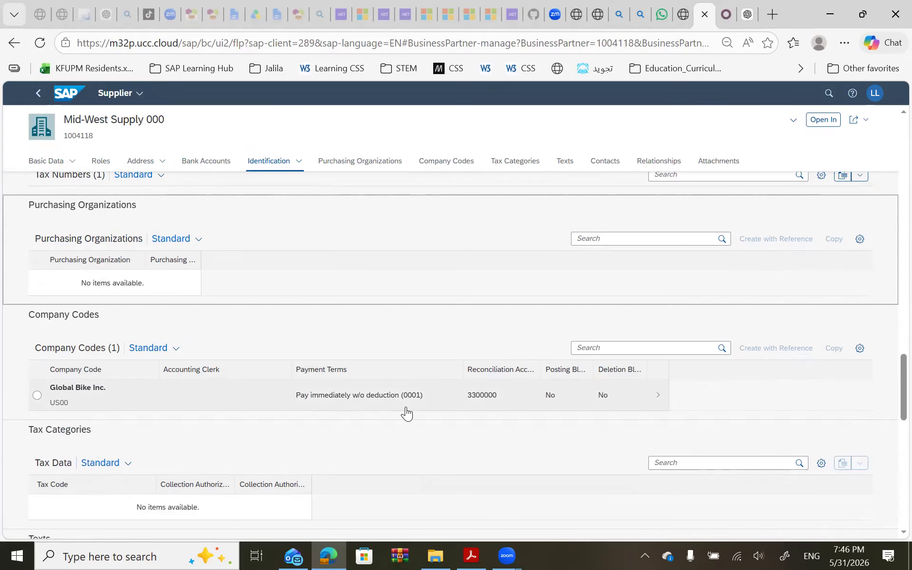
scroll(407, 413, "down", 2)
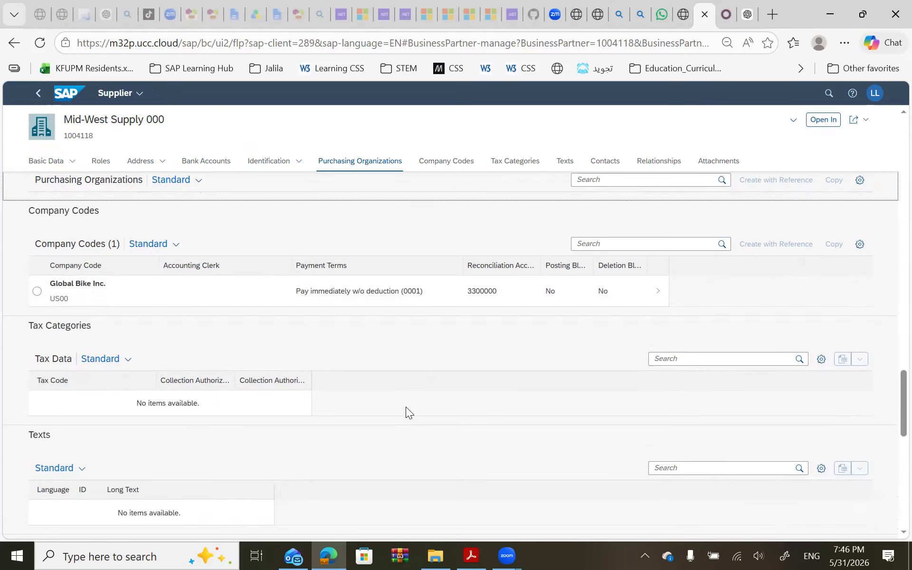
Step: Switch to the case study PDF and reread the purchasing organization and VN partner function instructions, comparing them with the supplier page
key("alt+Tab")
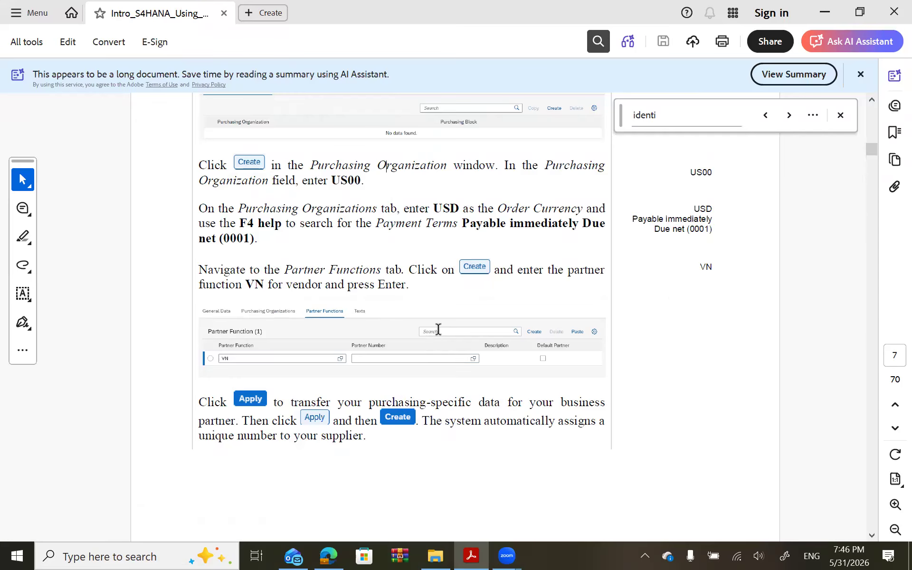
left_click_drag(198, 269, 413, 287)
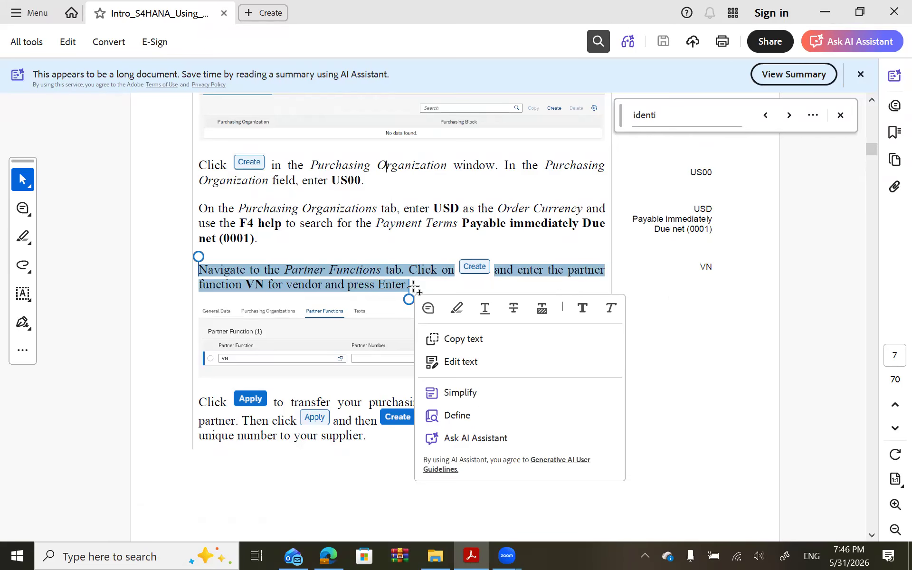
key("alt+Tab")
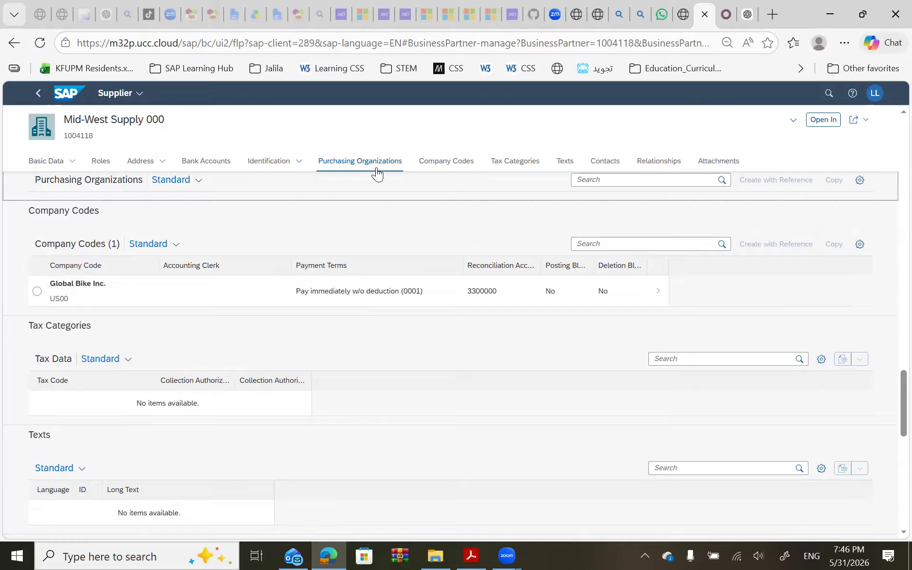
key("alt+Tab")
left_click(309, 246)
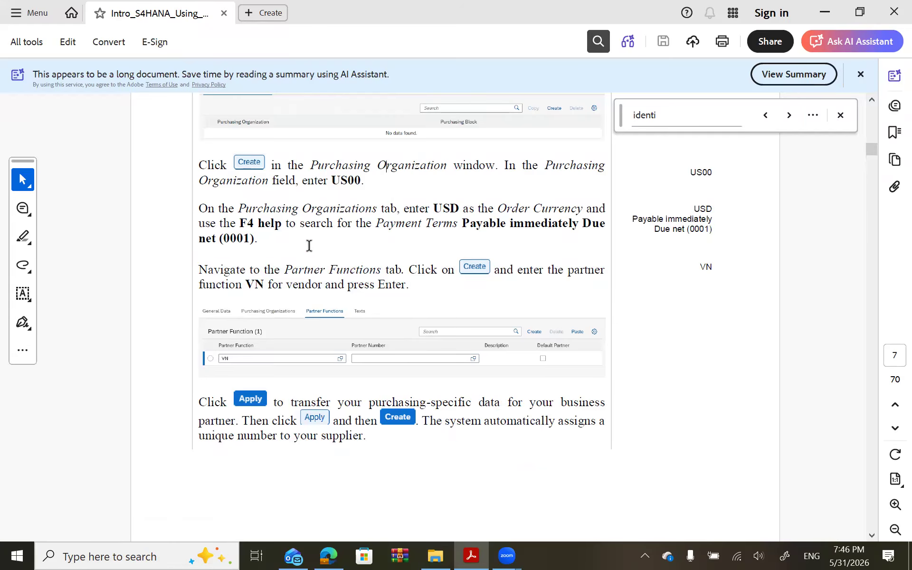
scroll(310, 246, "up", 2)
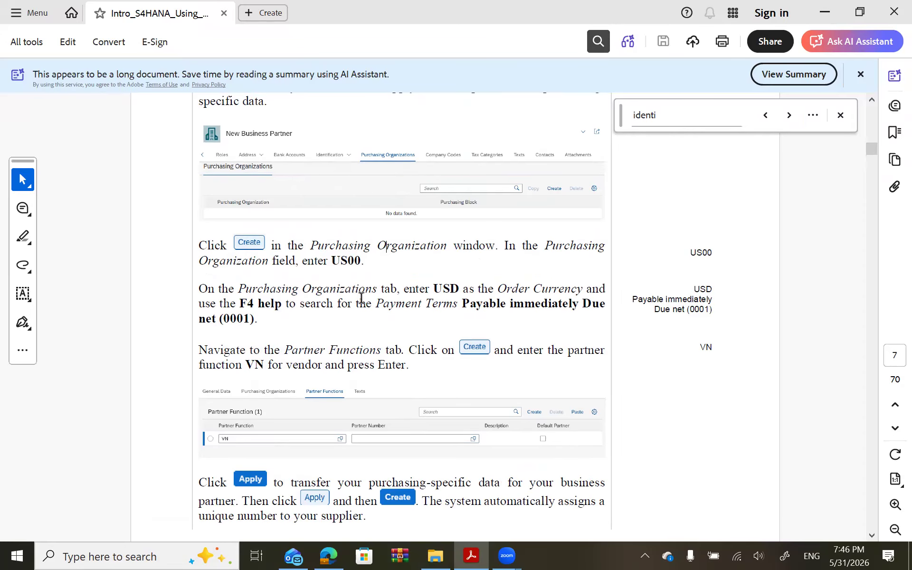
Step: Return to the supplier's purchasing organizations in SAP Fiori and check the sections below for partner function settings
key("alt+Tab")
left_click(357, 163)
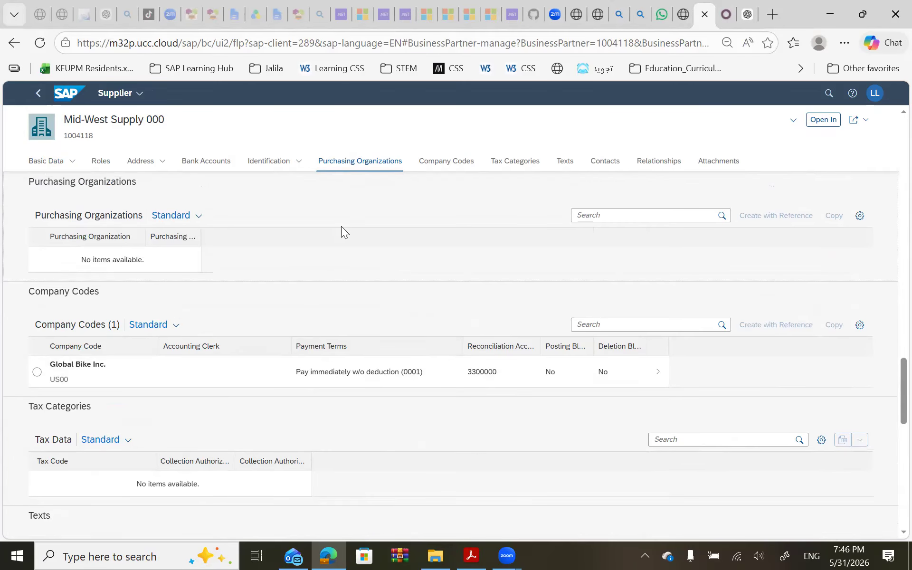
scroll(341, 249, "down", 3)
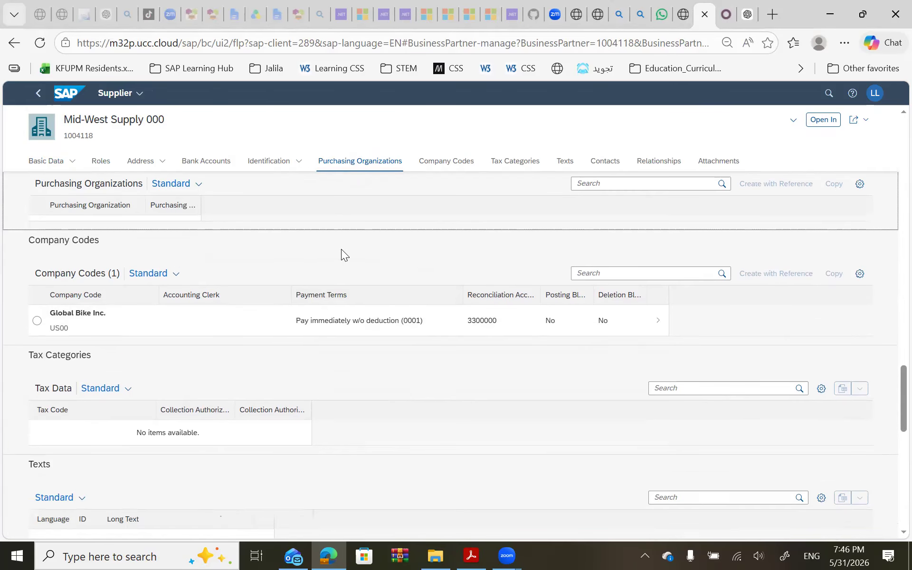
scroll(341, 249, "down", 4)
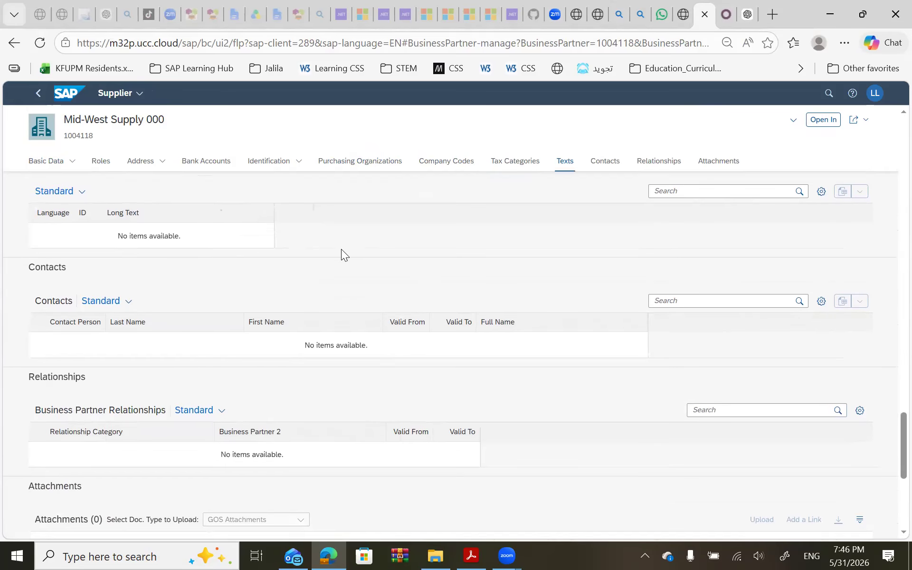
scroll(342, 249, "down", 1)
scroll(341, 249, "down", 2)
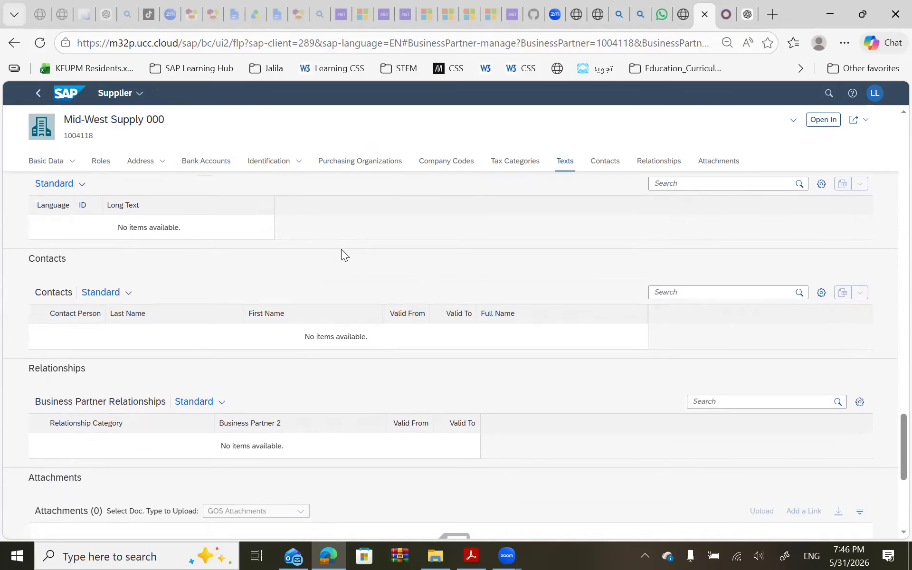
scroll(341, 249, "down", 3)
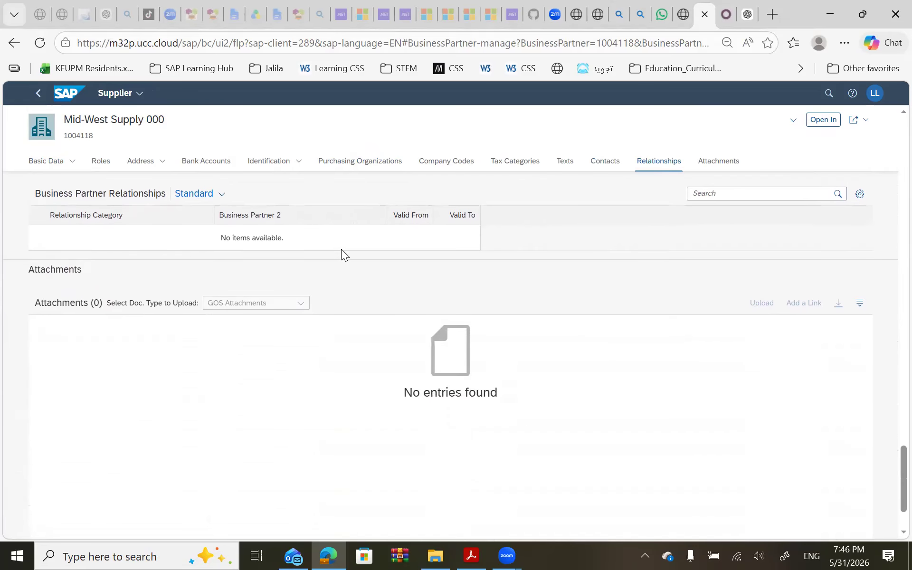
scroll(341, 249, "up", 8)
scroll(341, 249, "up", 3)
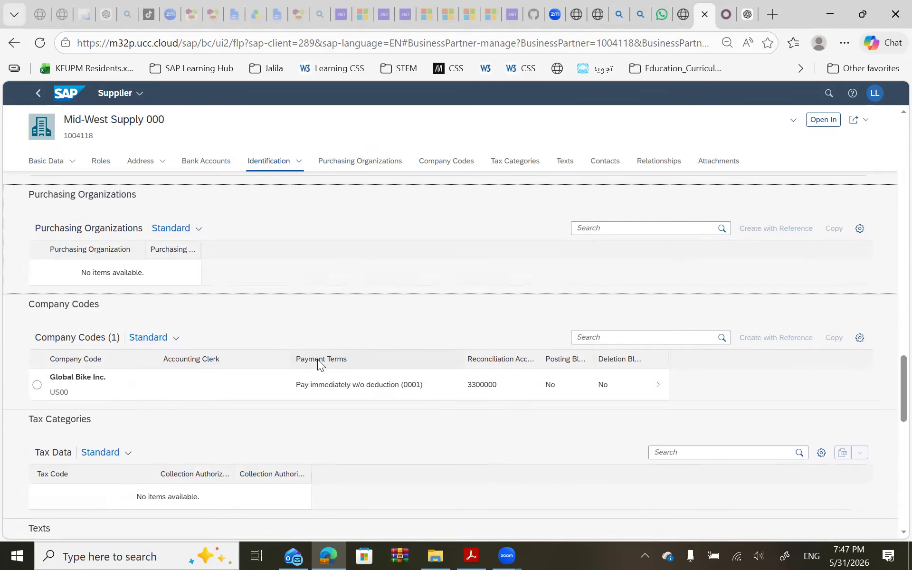
Step: Open the supplier's Global Bike Inc. (US00) company code, examine its correspondence and finance data, and return to Mid-West Supply 000
left_click(659, 390)
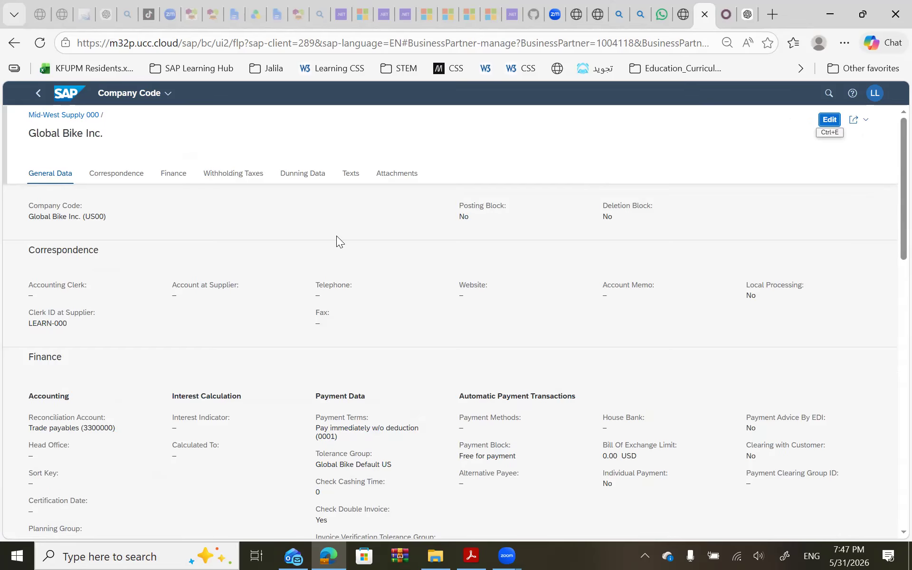
scroll(265, 277, "down", 3)
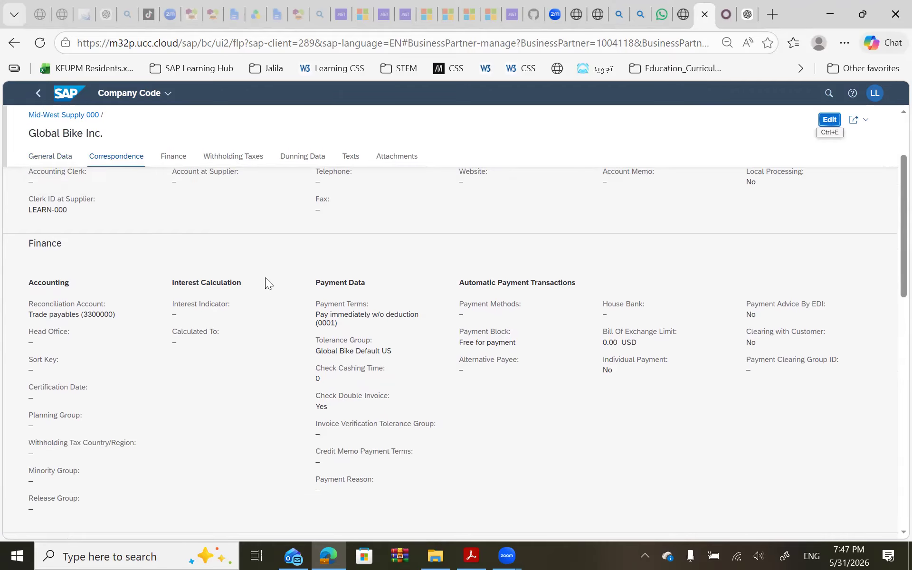
scroll(265, 278, "up", 3)
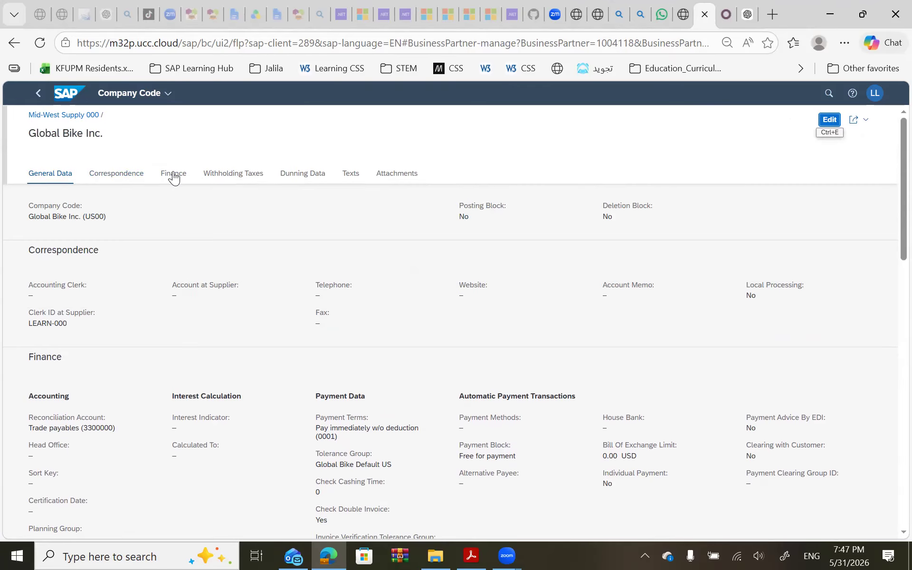
left_click(173, 174)
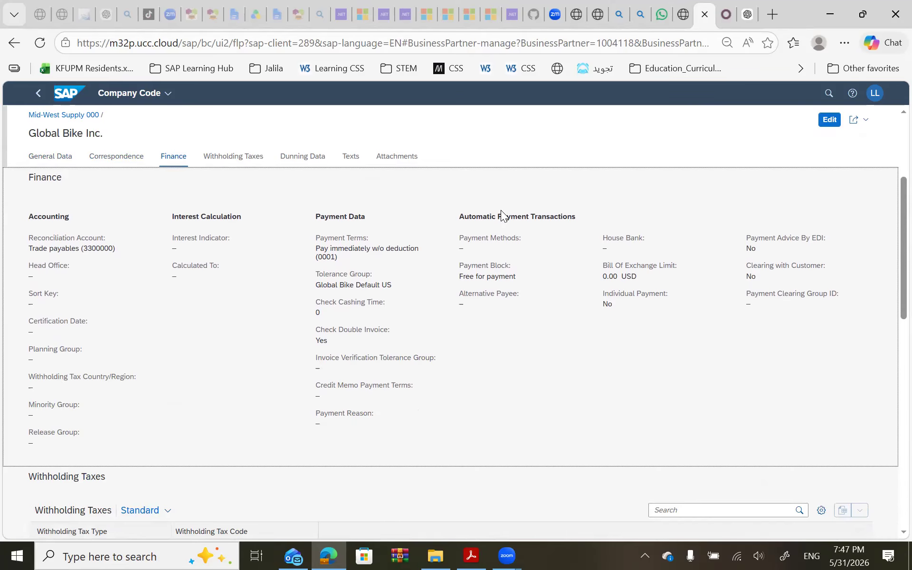
left_click(38, 92)
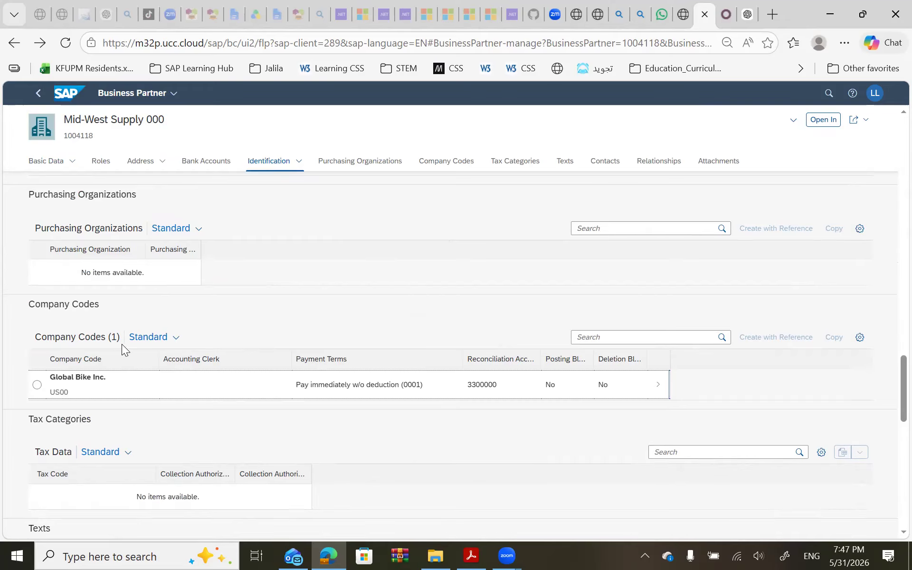
Step: Go to the business partner's roles and check the Vendor (FLVN01) entry and the business partner number
scroll(122, 344, "up", 4)
scroll(121, 344, "up", 5)
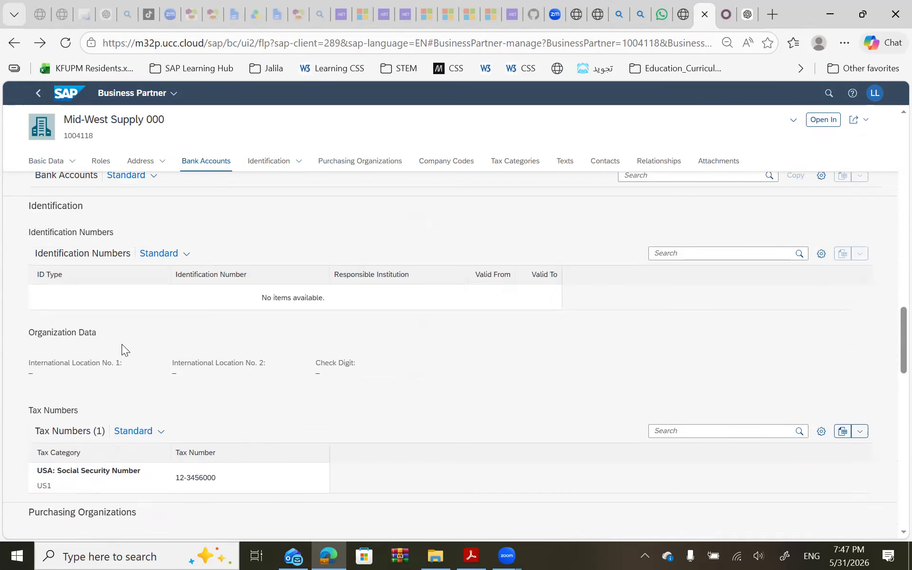
scroll(122, 344, "up", 7)
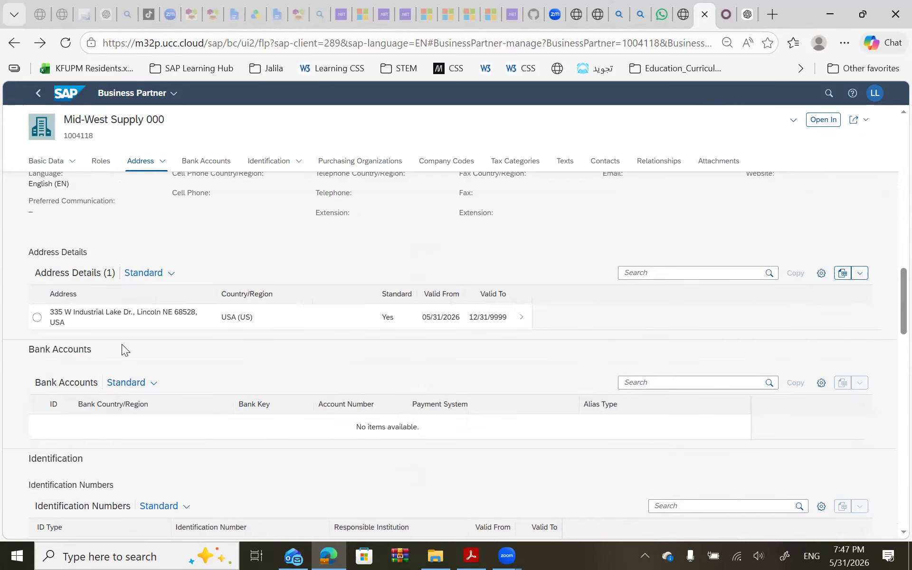
left_click(107, 172)
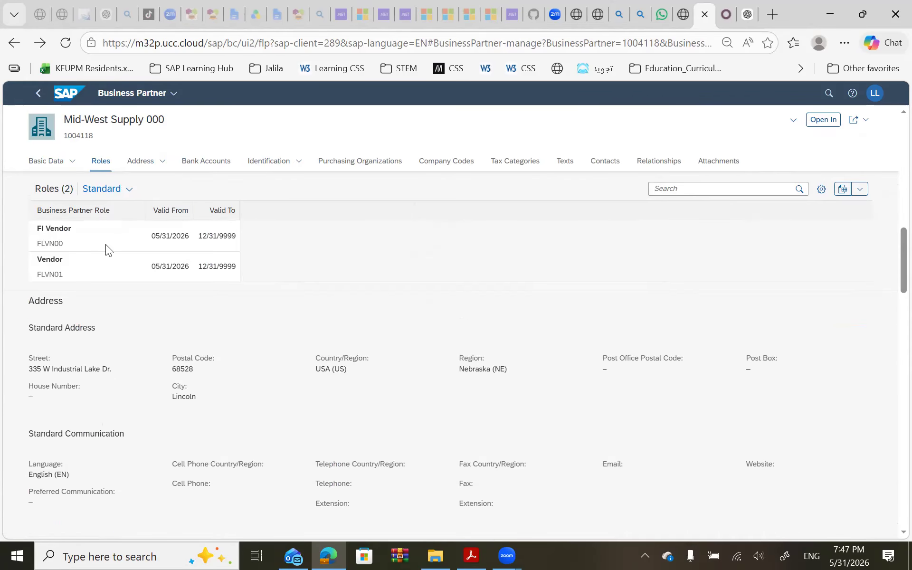
left_click(97, 289)
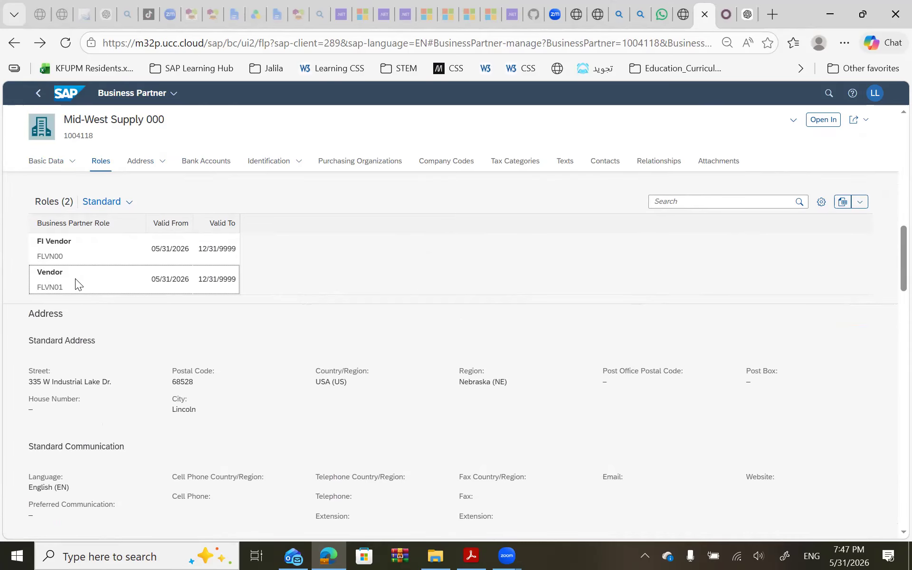
left_click_drag(42, 272, 241, 279)
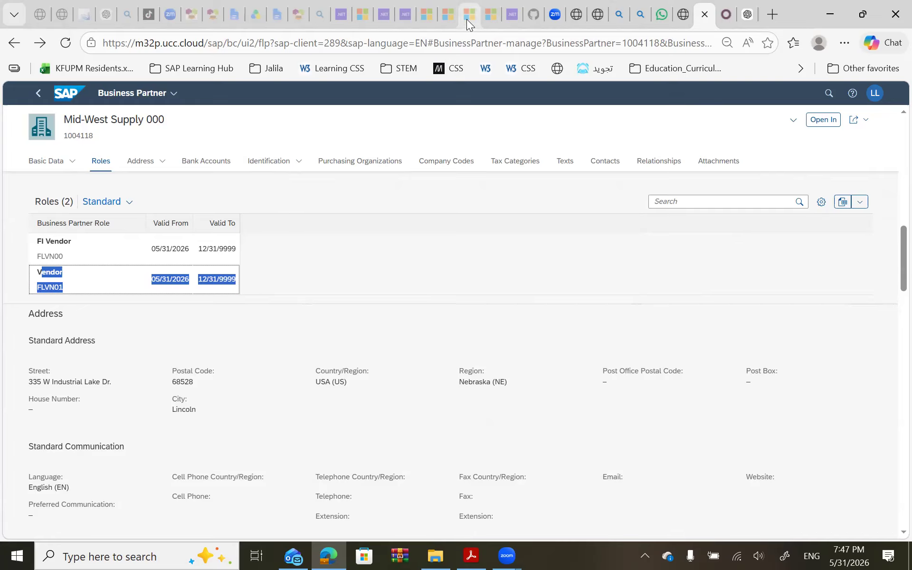
left_click(376, 274)
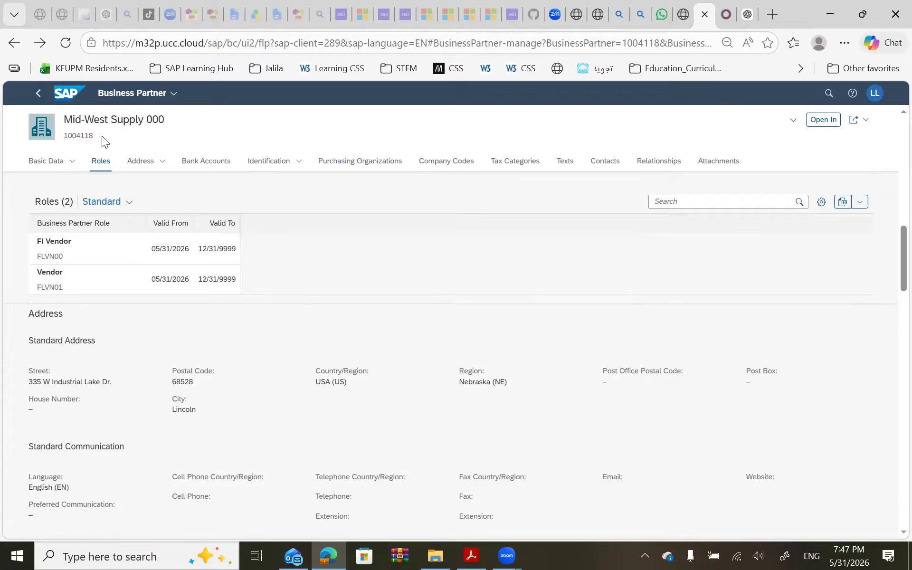
left_click_drag(101, 135, 69, 138)
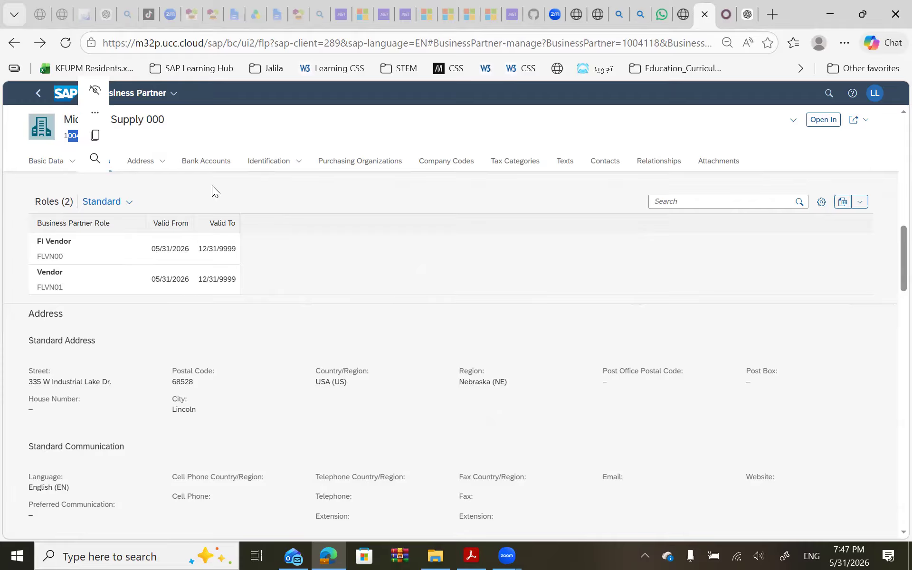
left_click(326, 257)
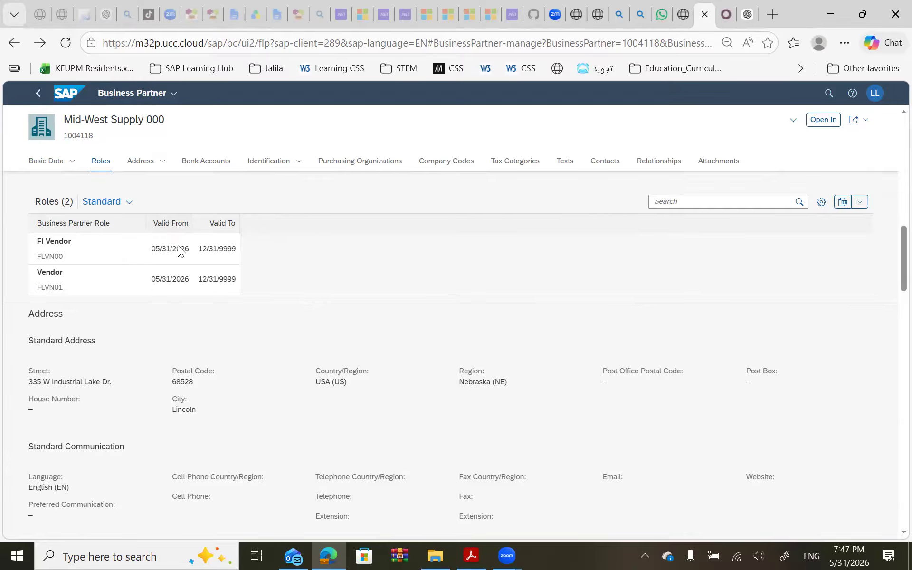
Step: Switch to the case study PDF and reread how to add the Vendor (FLVN01) role and company code US00
key("alt+Tab")
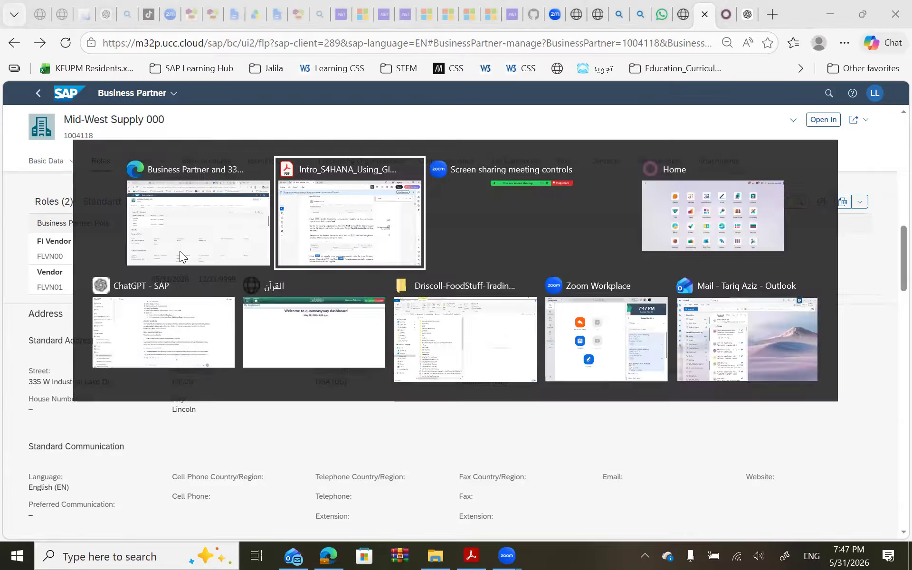
scroll(381, 298, "up", 3)
scroll(381, 298, "up", 15)
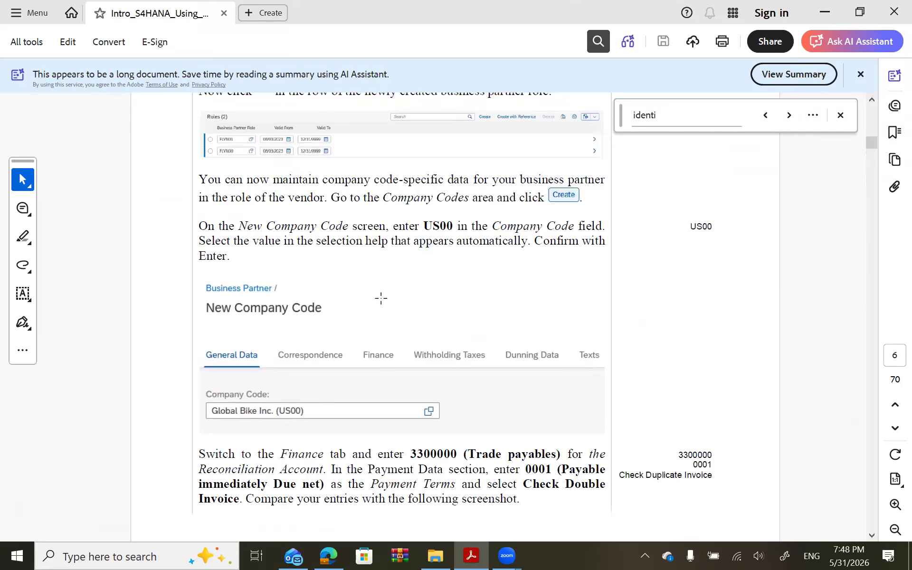
scroll(381, 298, "up", 5)
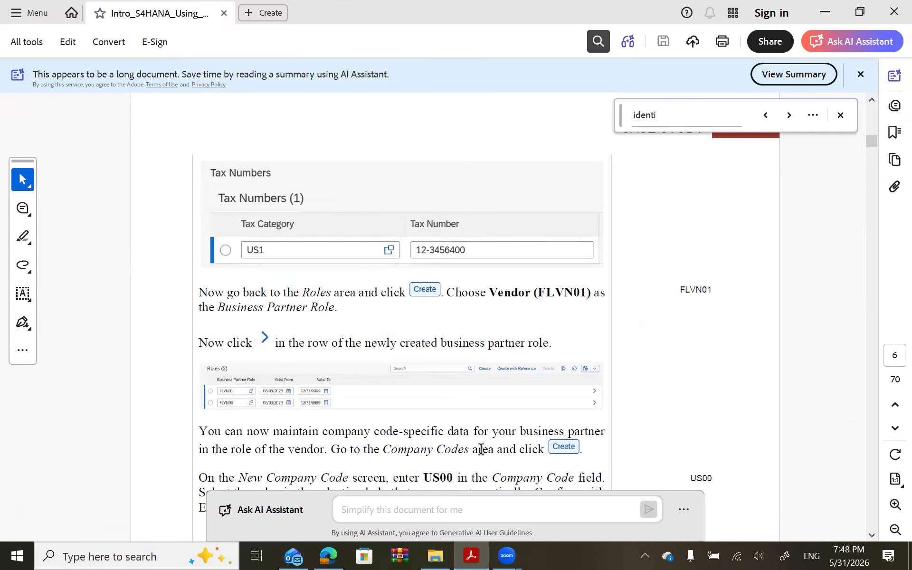
Step: Reread the case study instructions for the Vendor (FLVN01) role and the US00 company code's finance and correspondence data
scroll(481, 449, "down", 1)
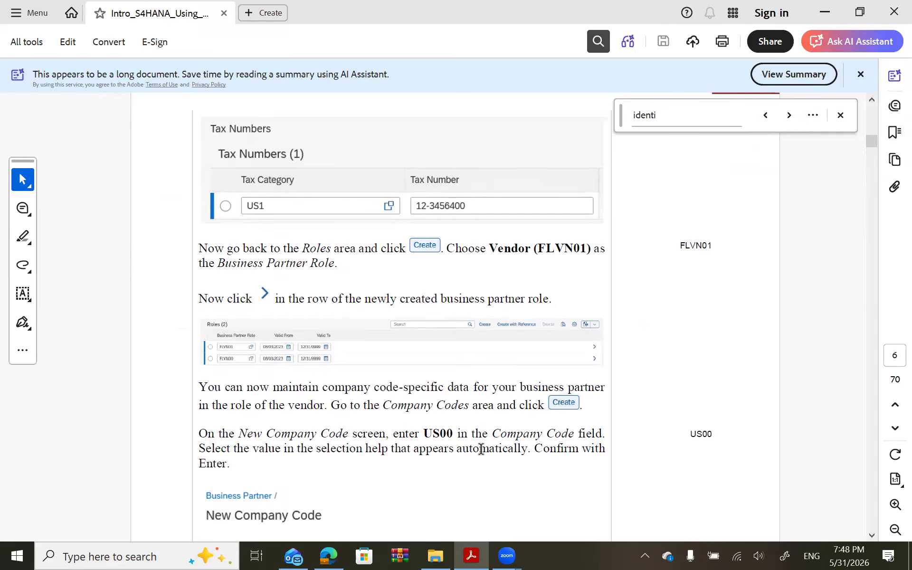
left_click_drag(477, 248, 569, 253)
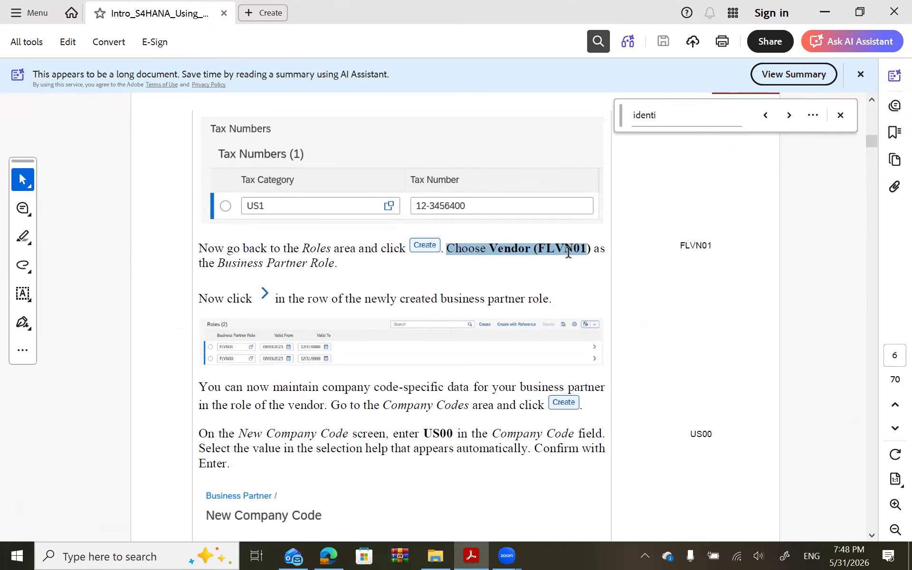
scroll(569, 253, "down", 5)
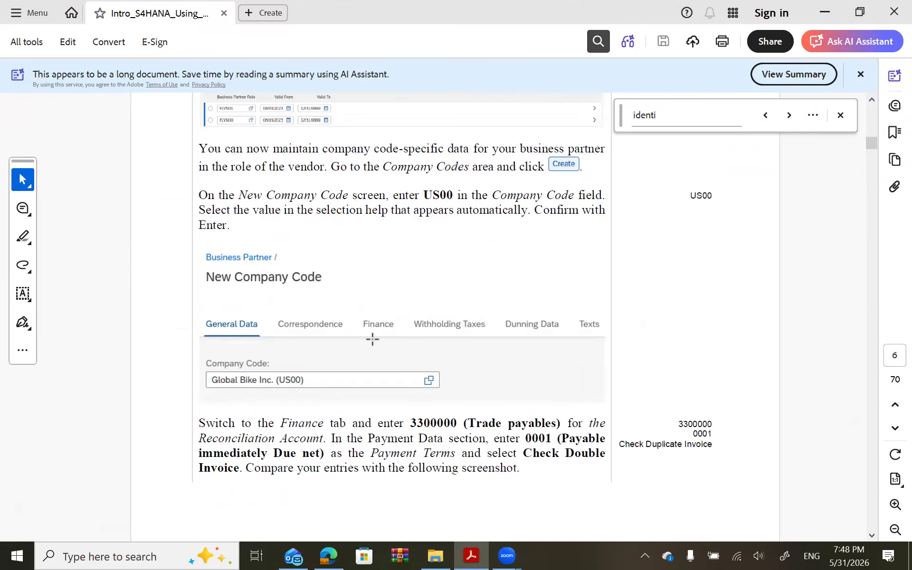
scroll(355, 322, "down", 4)
scroll(354, 321, "down", 10)
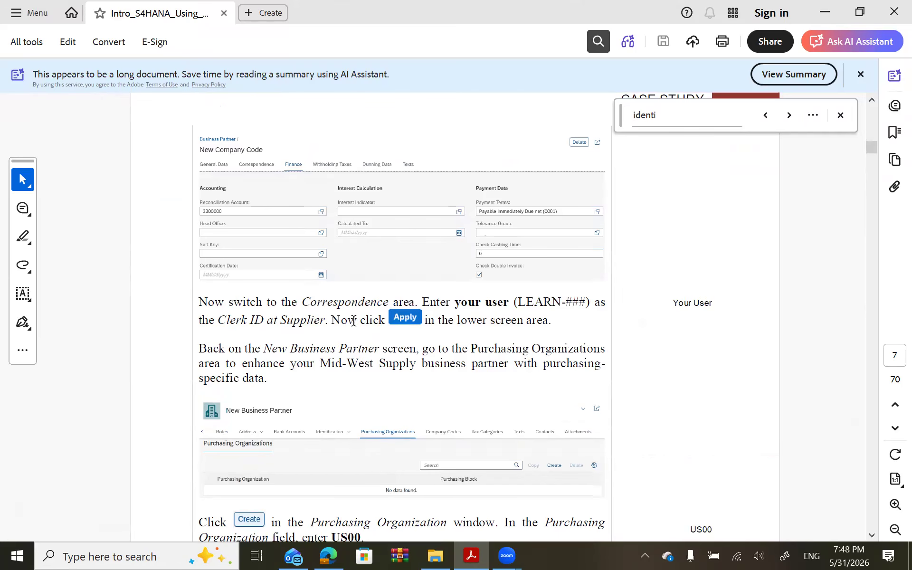
triple_click(536, 314)
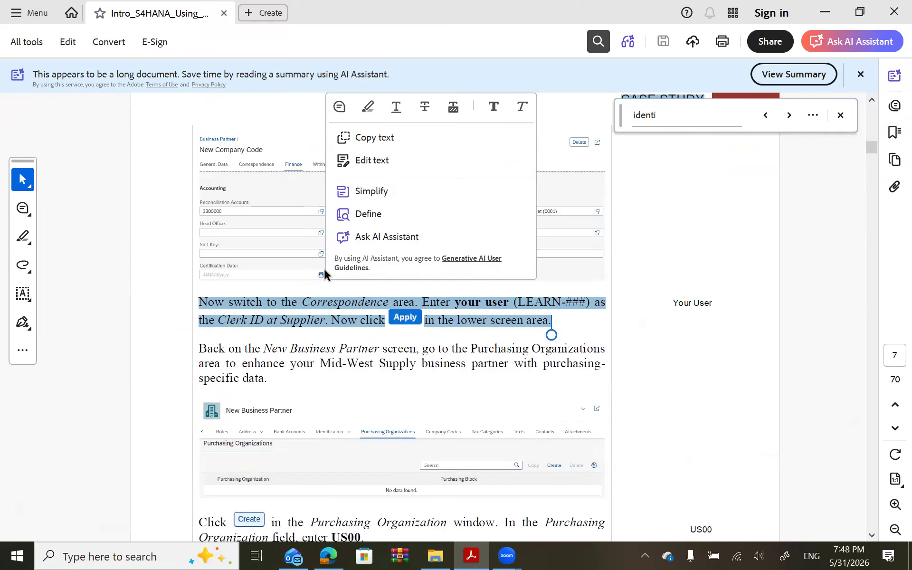
Step: Read on through the case study's purchasing organization instructions and examine the paragraph on creating the vendor partner function
scroll(325, 275, "down", 2)
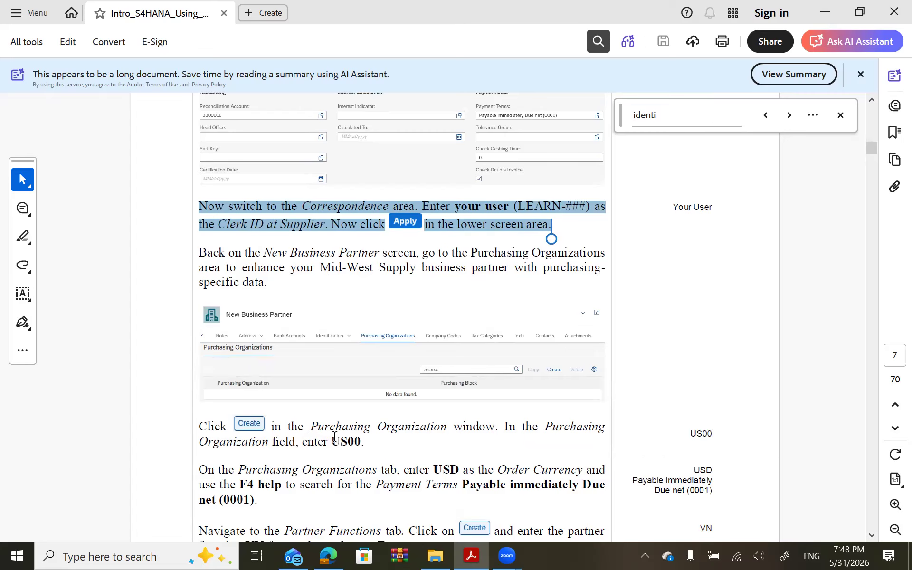
scroll(334, 437, "down", 3)
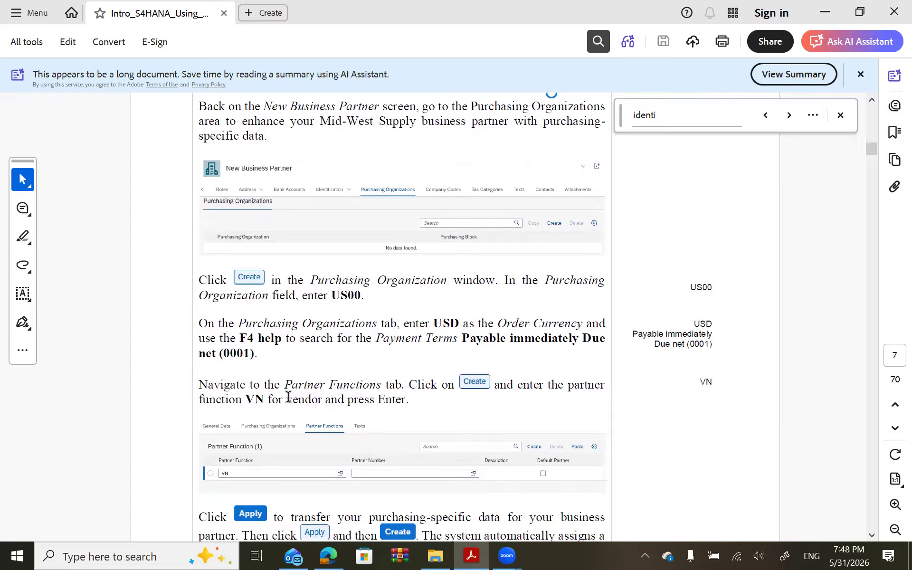
left_click_drag(321, 402, 211, 385)
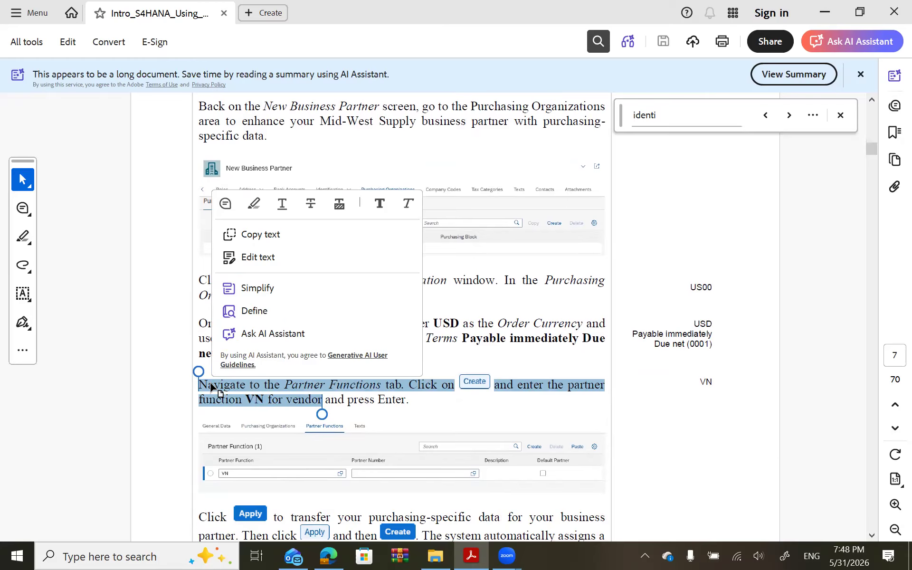
left_click(383, 394)
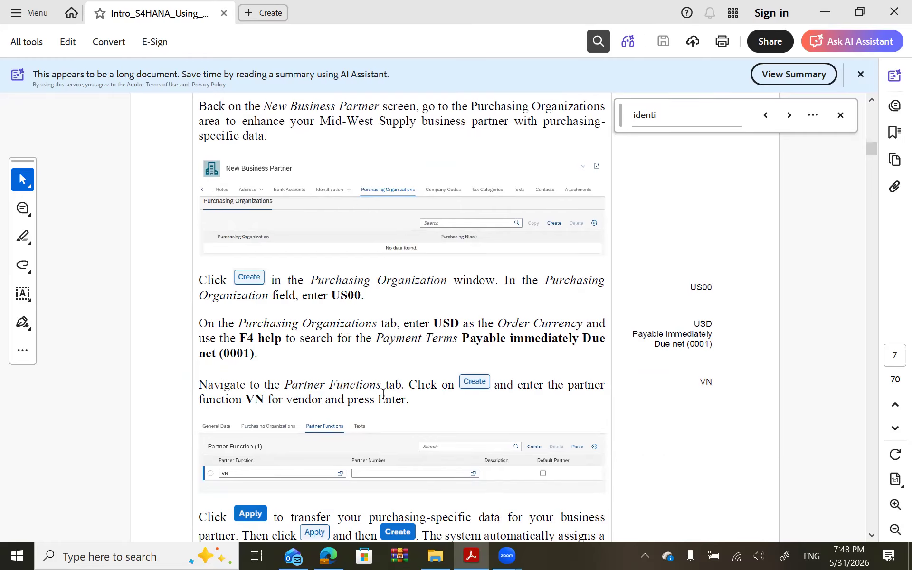